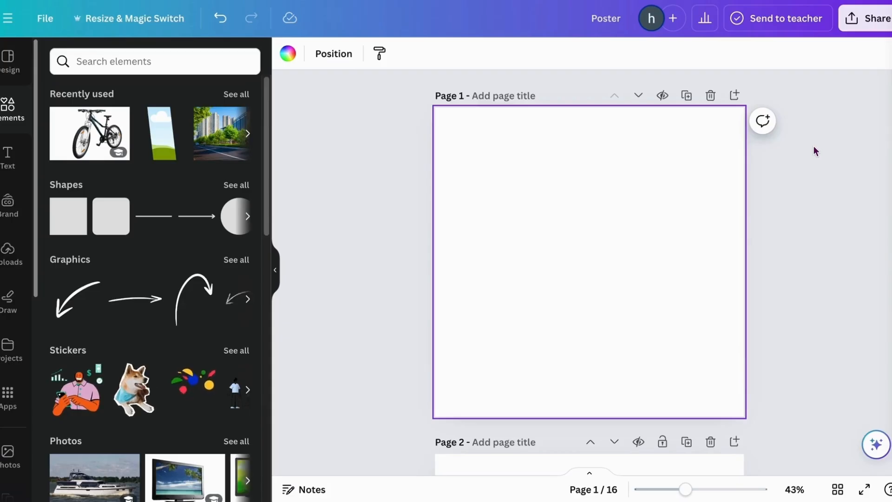
Set the background colour of page 1 to light blue #85e9ff.
key("Caps_Lock")
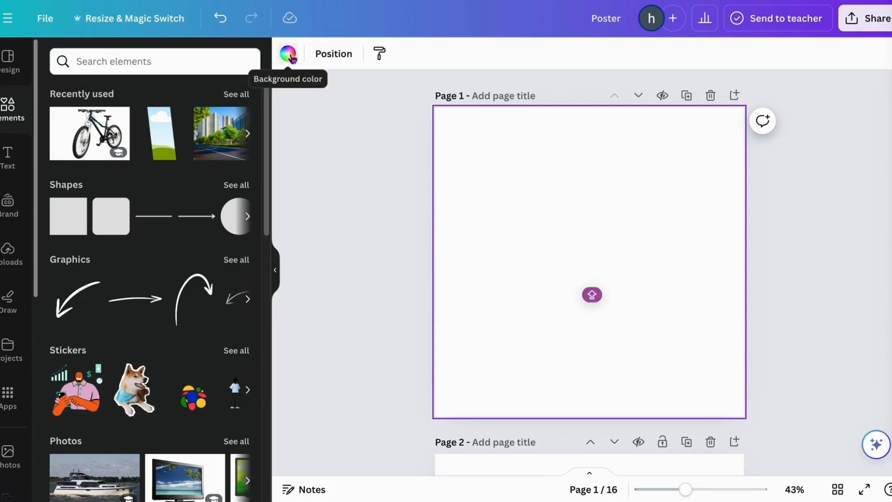
left_click(289, 54)
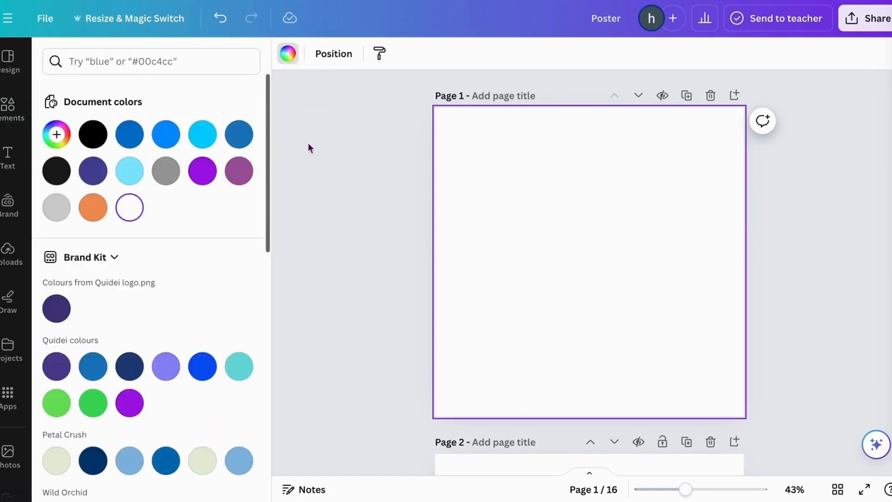
left_click(130, 172)
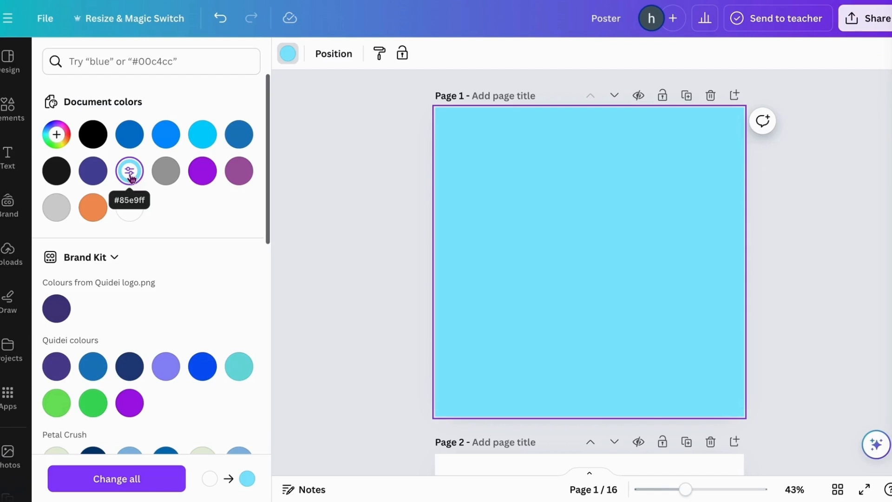
Add a text box to page 1 reading "NEW ARRIVAL" in place of the placeholder text.
left_click(9, 170)
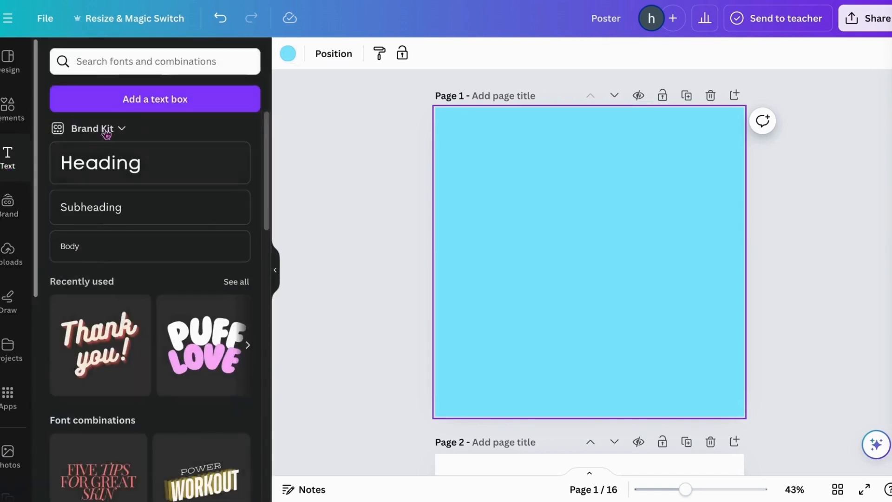
left_click(154, 102)
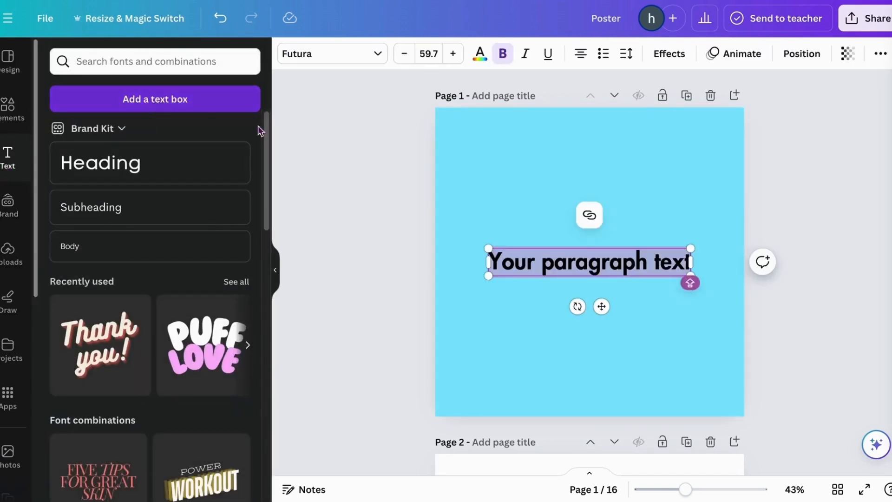
key("BackSpace")
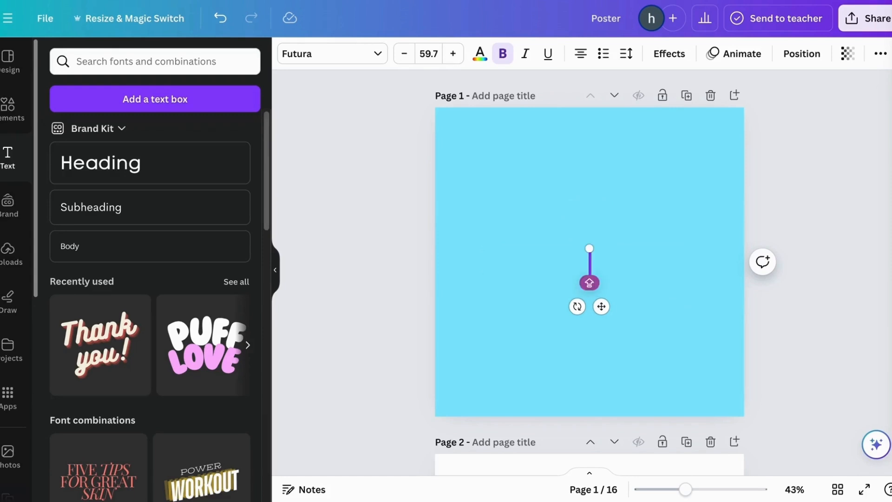
type("NEW")
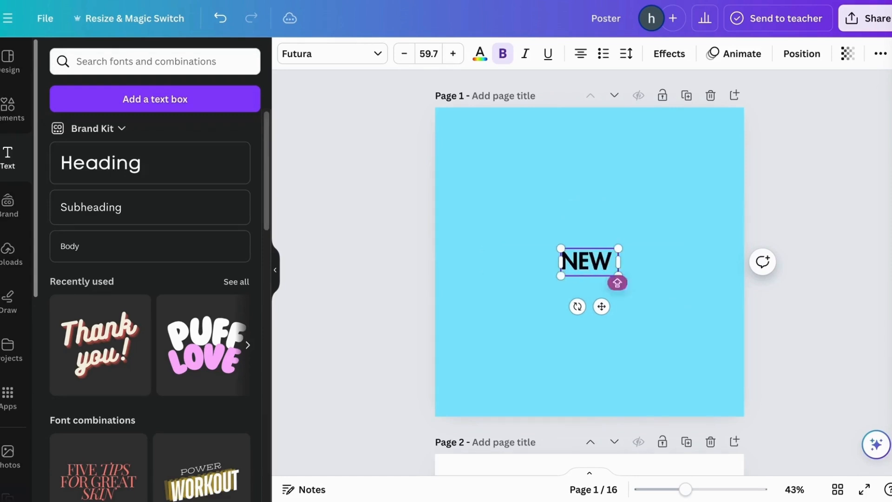
type(" ARRIVAL")
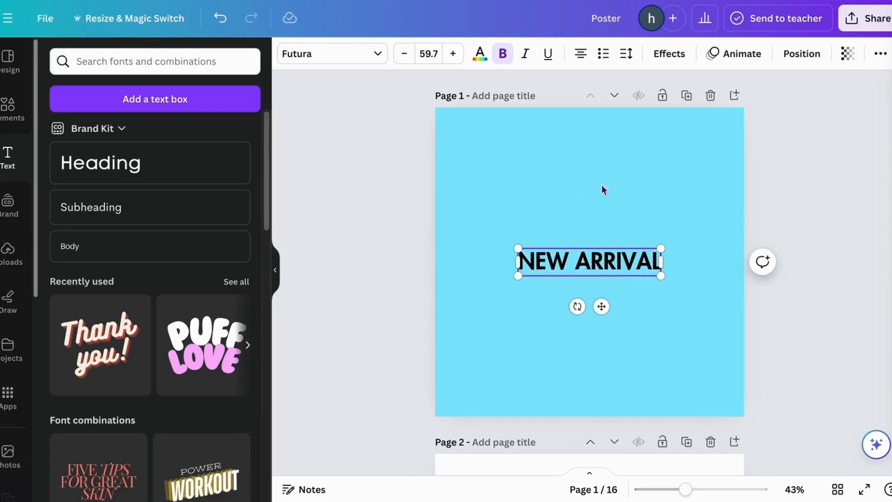
Place two copies of the NEW ARRIVAL text side by side across the top of the page and group them.
left_click_drag(563, 259, 646, 129)
left_click(495, 96)
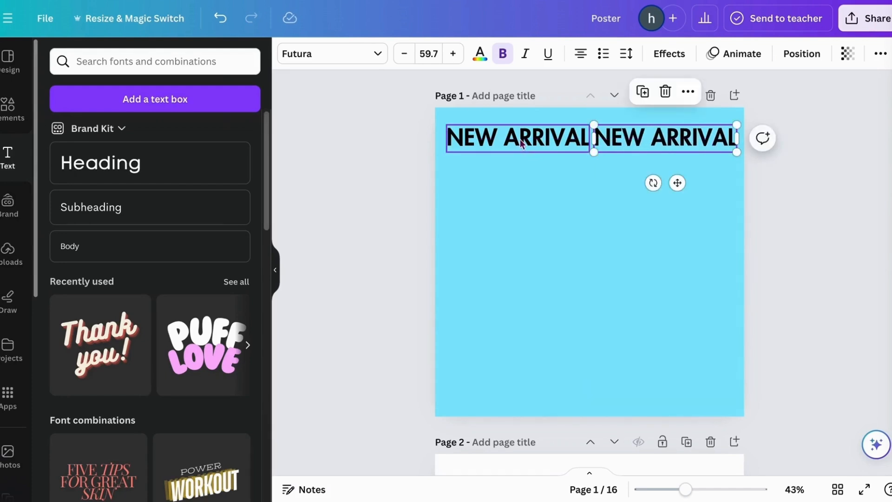
left_click_drag(521, 143, 517, 138)
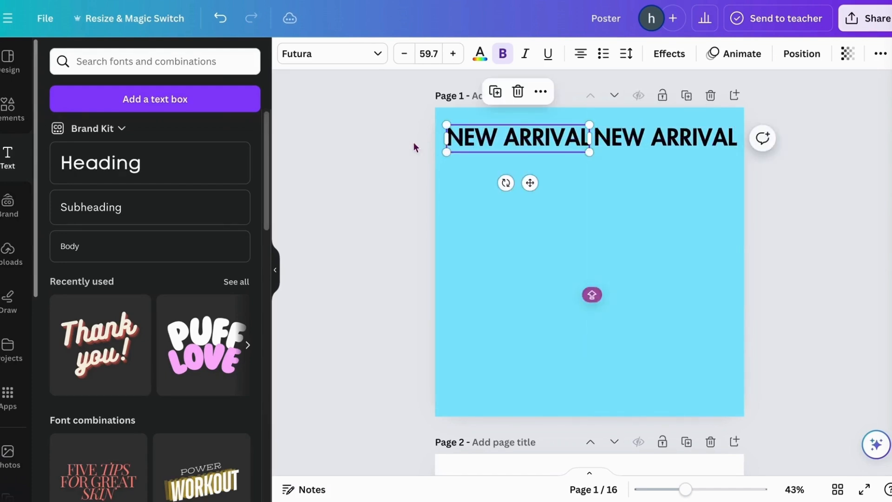
left_click(802, 54)
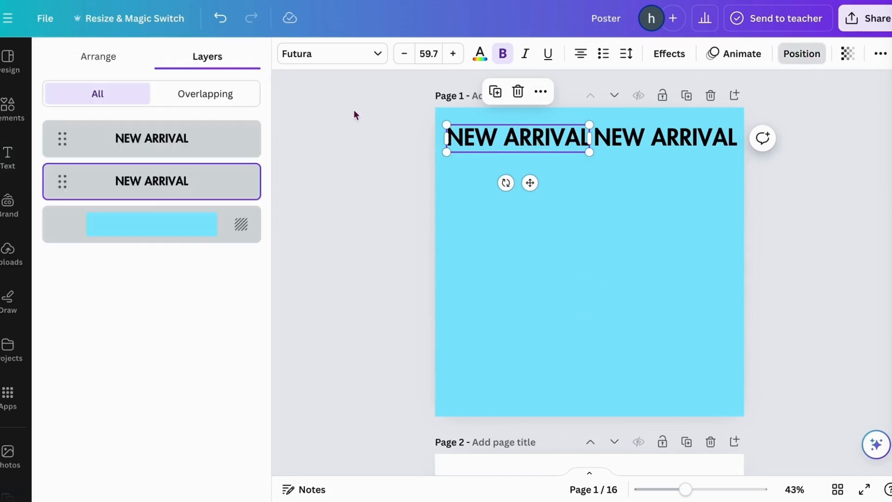
left_click(241, 139, "shift")
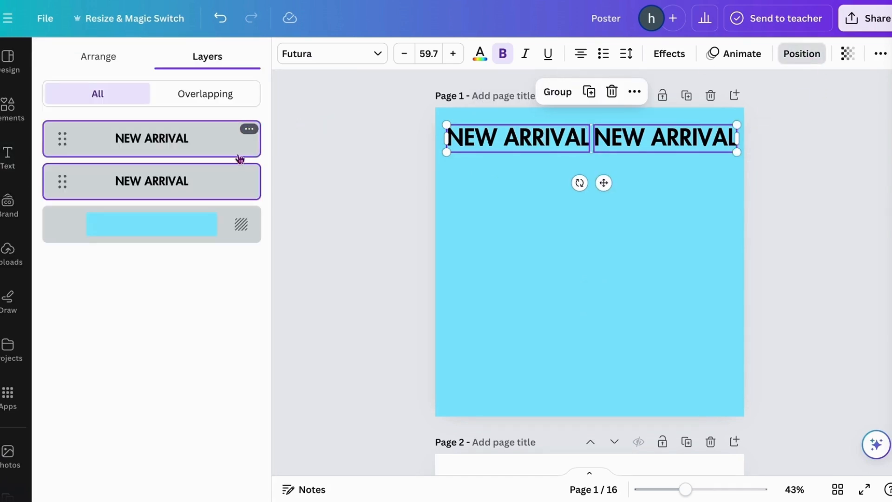
left_click(559, 92)
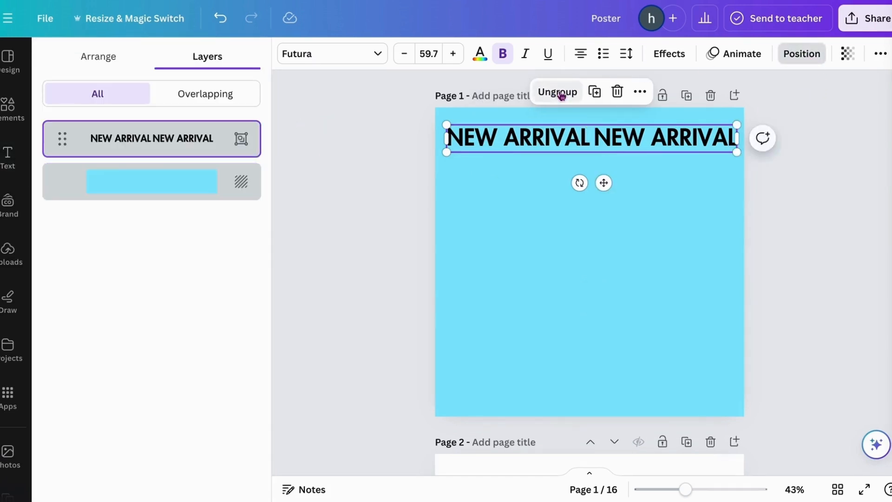
Duplicate the grouped NEW ARRIVAL row downward at even, tight spacing until 14 rows fill the page.
left_click(600, 95)
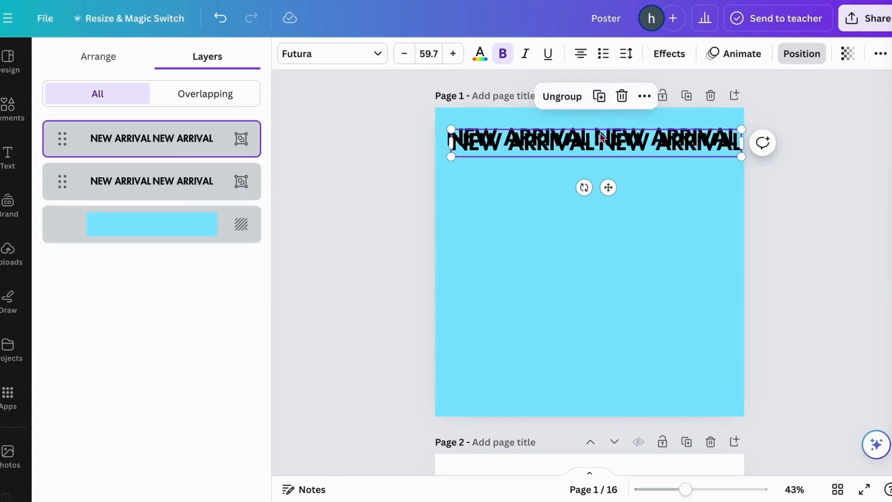
left_click_drag(598, 138, 593, 154)
left_click(595, 131)
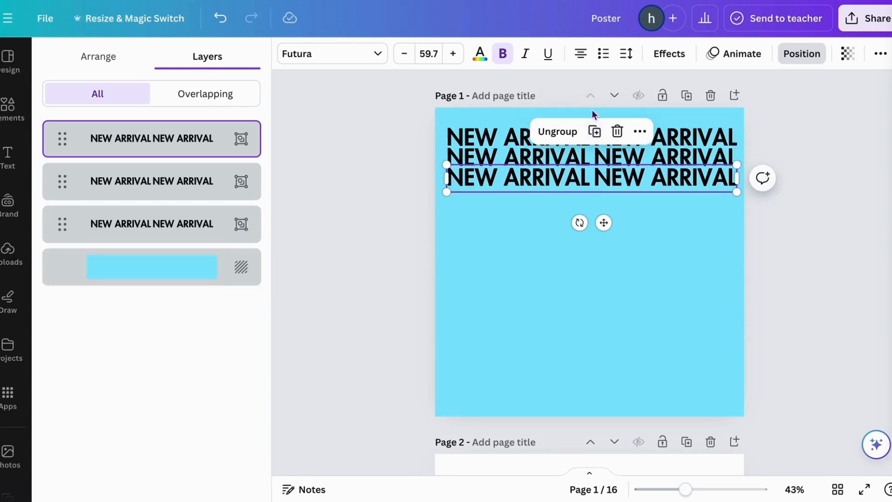
left_click(595, 132)
left_click(595, 151)
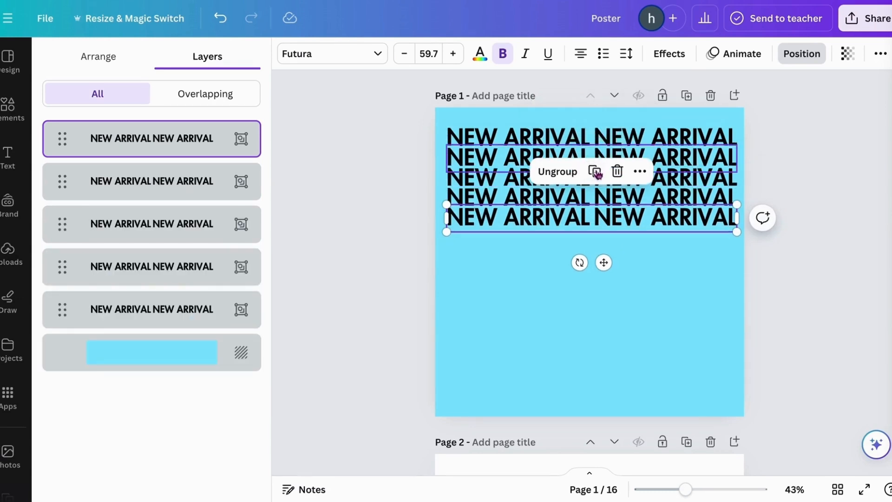
left_click(596, 173)
left_click(595, 192)
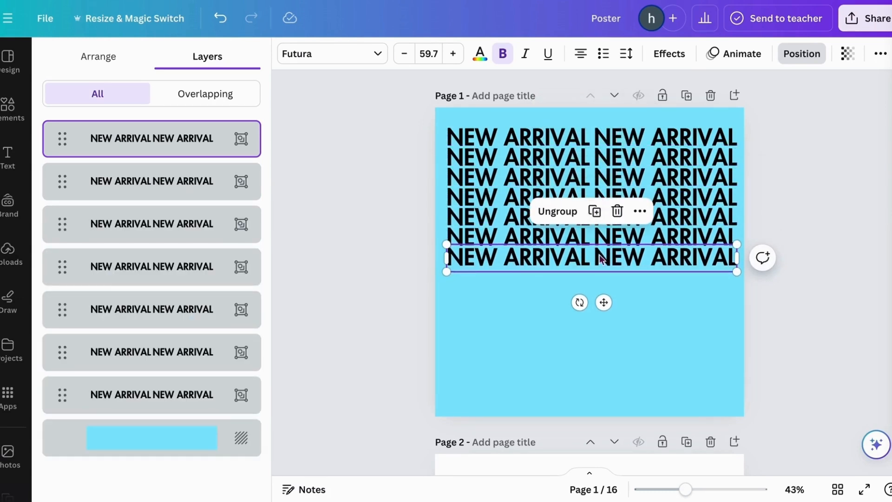
left_click(595, 212)
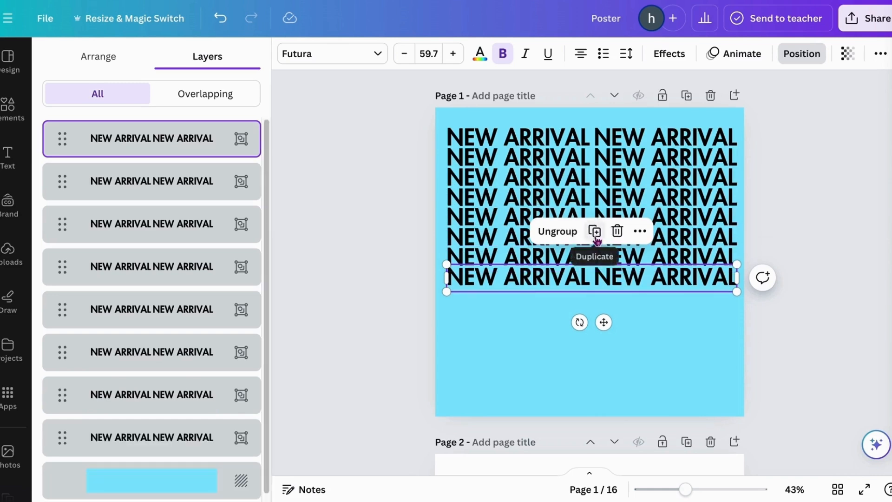
left_click(595, 231)
left_click(594, 251)
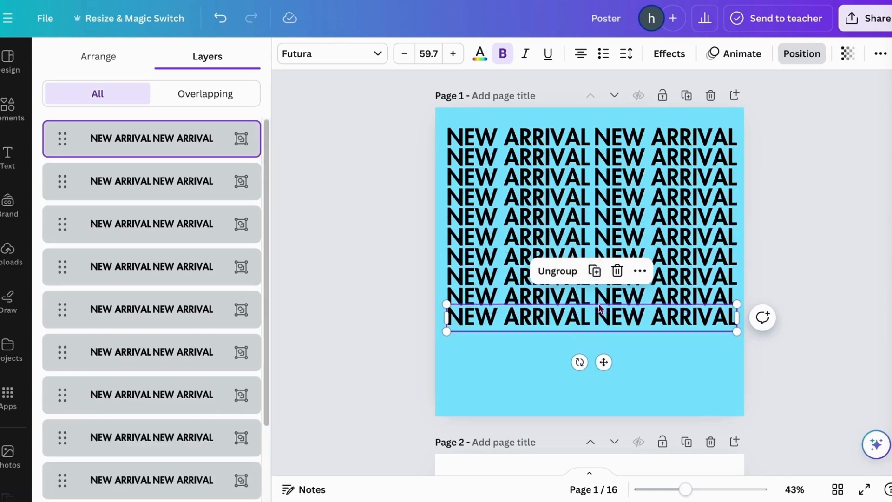
left_click(595, 271)
left_click(595, 291)
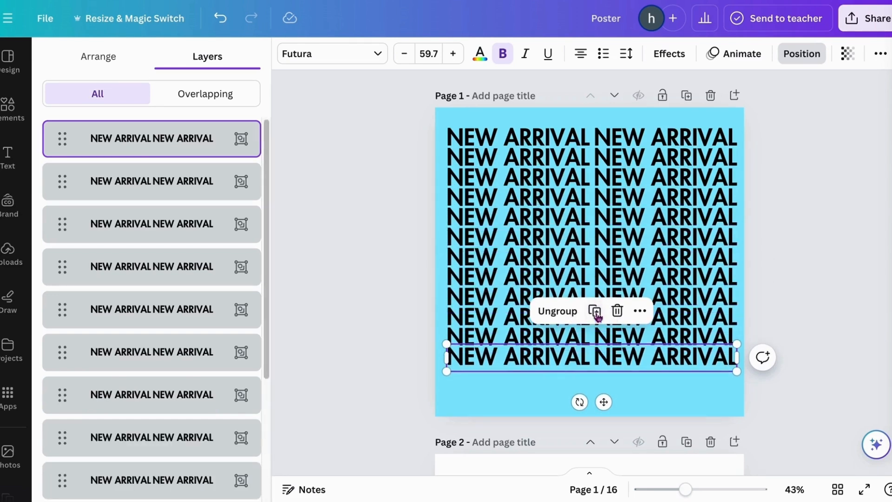
left_click(595, 311)
left_click(594, 330)
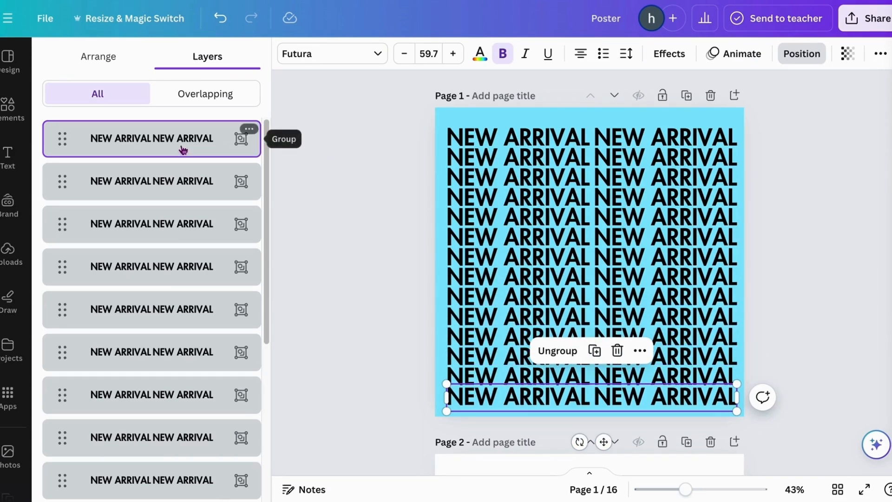
Select all the NEW ARRIVAL rows, leaving out the background, and group them into one object.
left_click(188, 183, "shift")
left_click(188, 230, "shift")
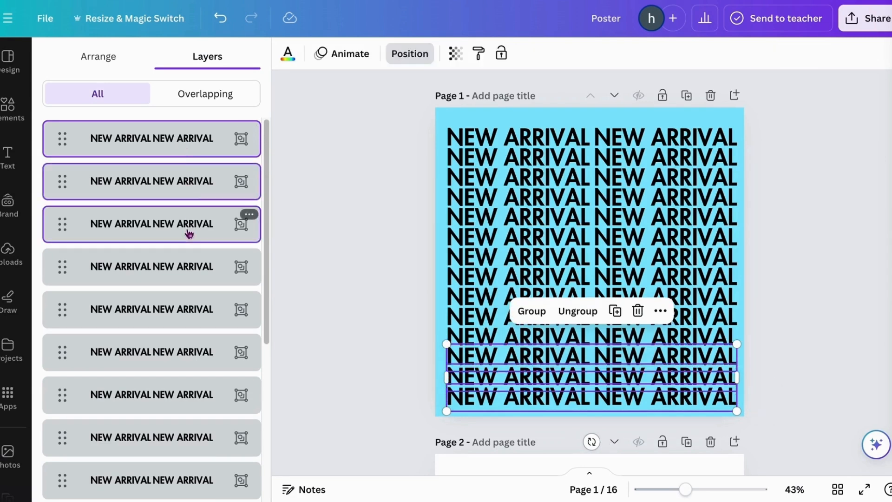
left_click(188, 274, "shift")
scroll(187, 271, "down", 2)
left_click(181, 204, "shift")
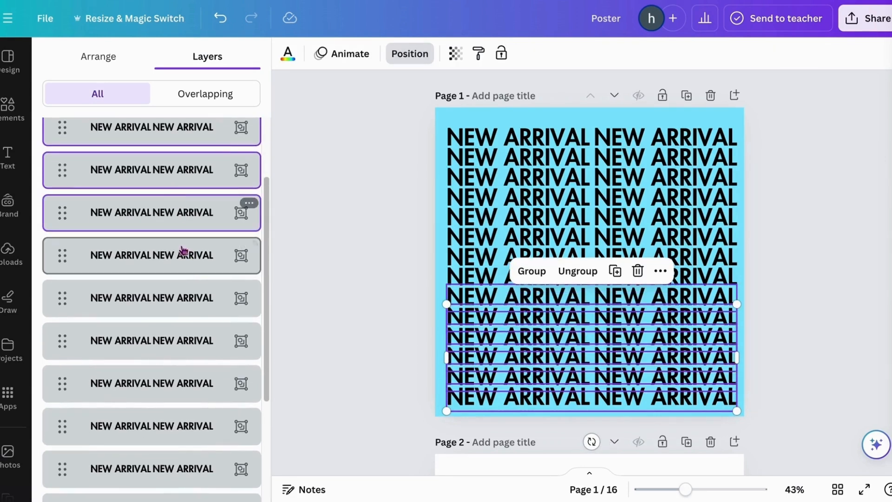
left_click(183, 253, "shift")
left_click(180, 297, "shift")
left_click(180, 340, "shift")
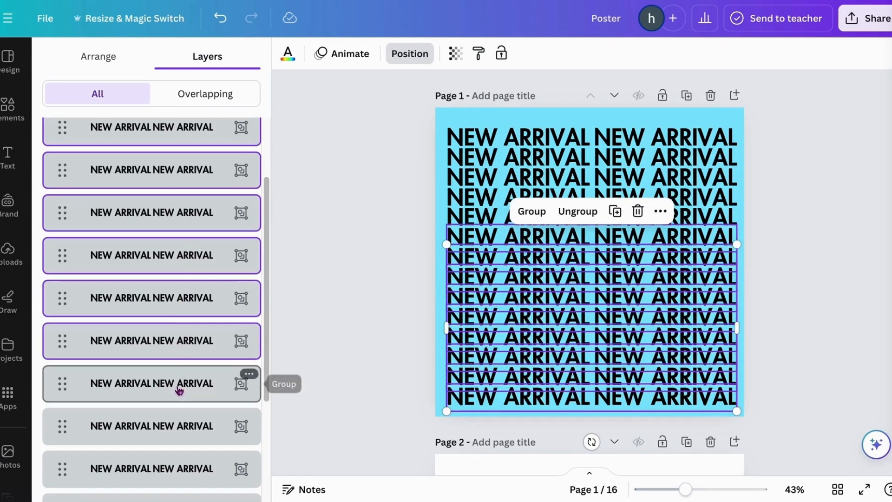
left_click(181, 383, "shift")
left_click(182, 417, "shift")
scroll(181, 442, "down", 2)
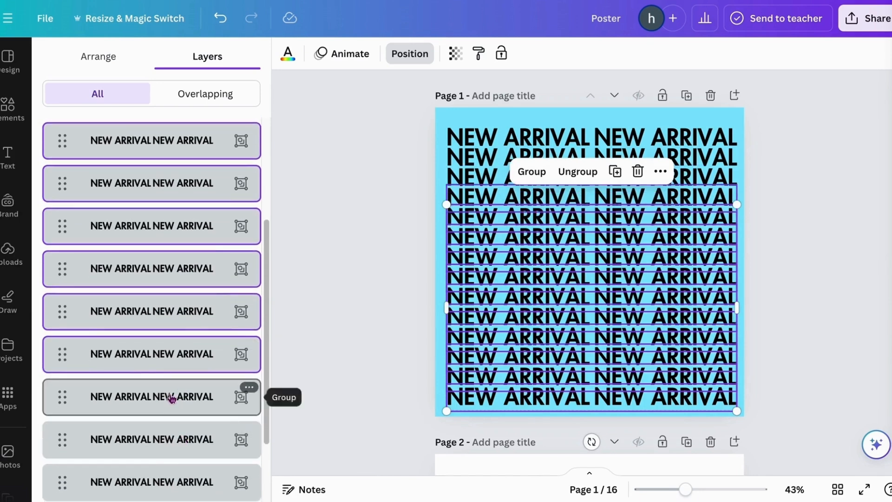
left_click(173, 398, "shift")
scroll(172, 440, "down", 2)
left_click(168, 395, "shift")
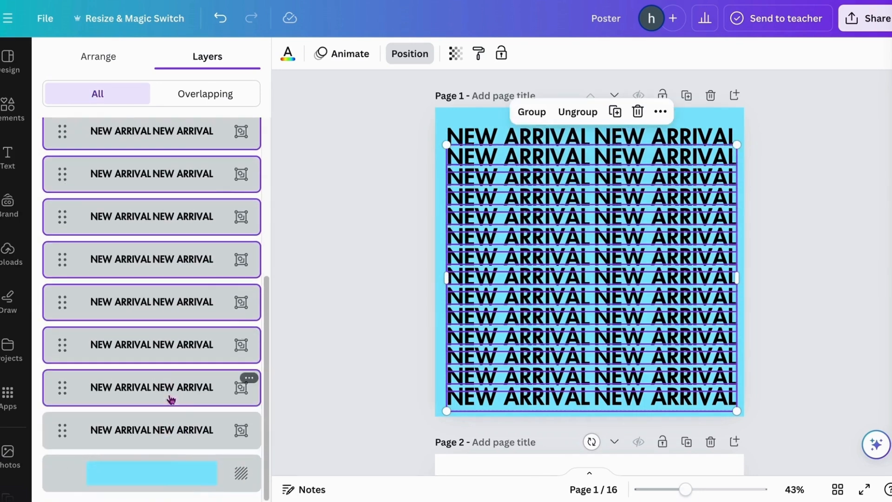
left_click(178, 424, "shift")
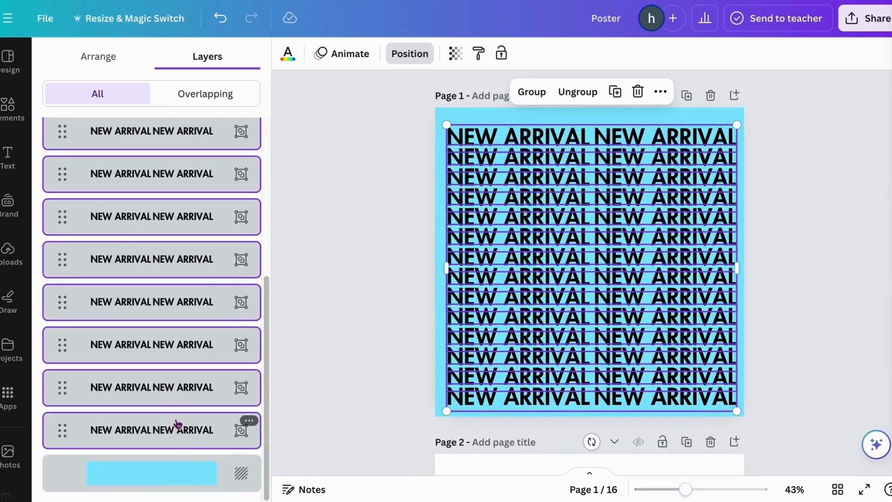
left_click(525, 96)
Enlarge the text group and align it so the pattern covers the whole page from edge to edge.
left_click_drag(447, 127, 437, 116)
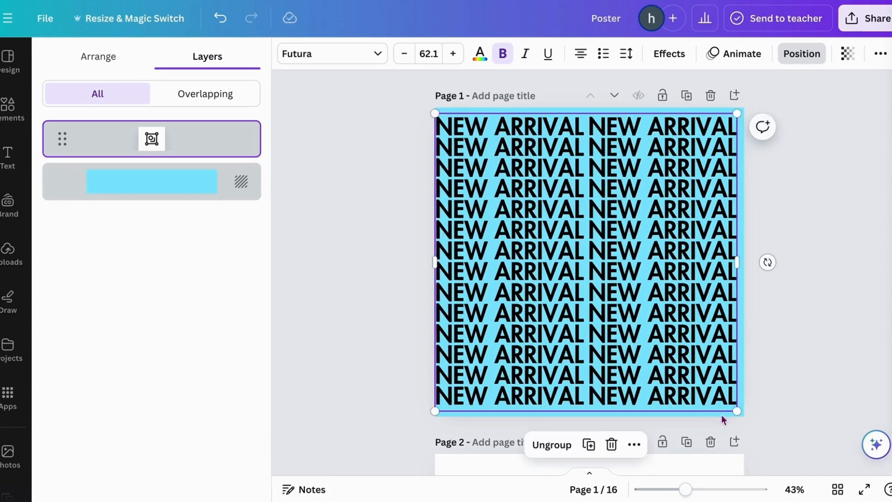
left_click_drag(738, 411, 748, 422)
left_click_drag(670, 320, 669, 310)
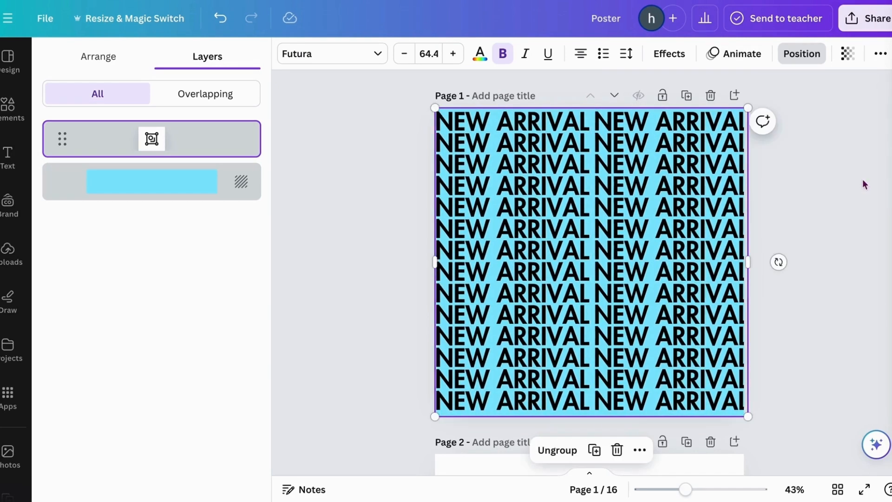
Recolour the text group white (#ffffff) and set its transparency to 30.
left_click(481, 61)
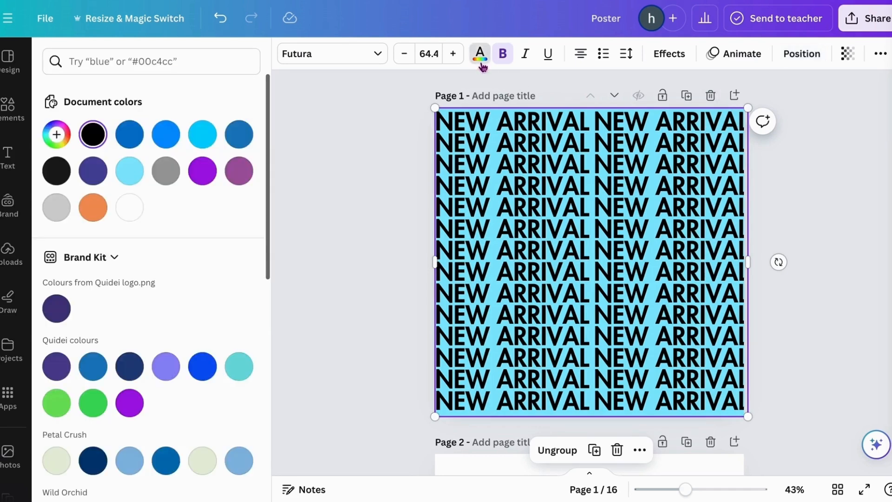
left_click(129, 210)
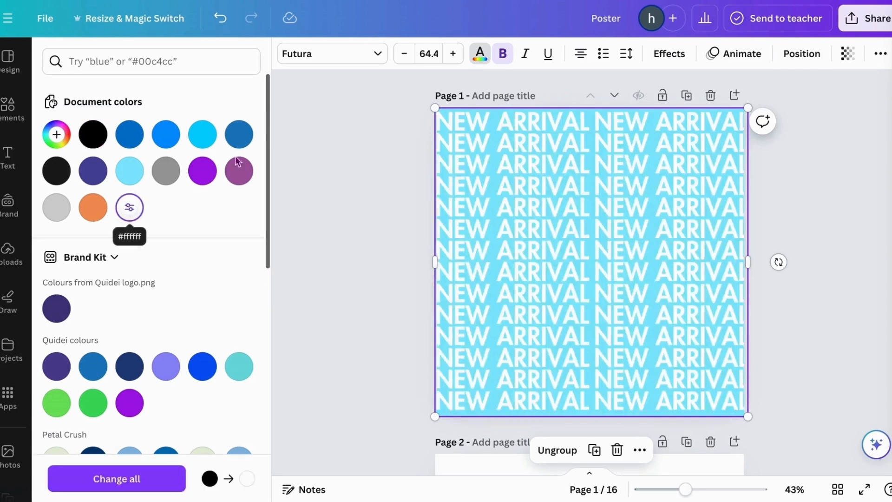
left_click(847, 55)
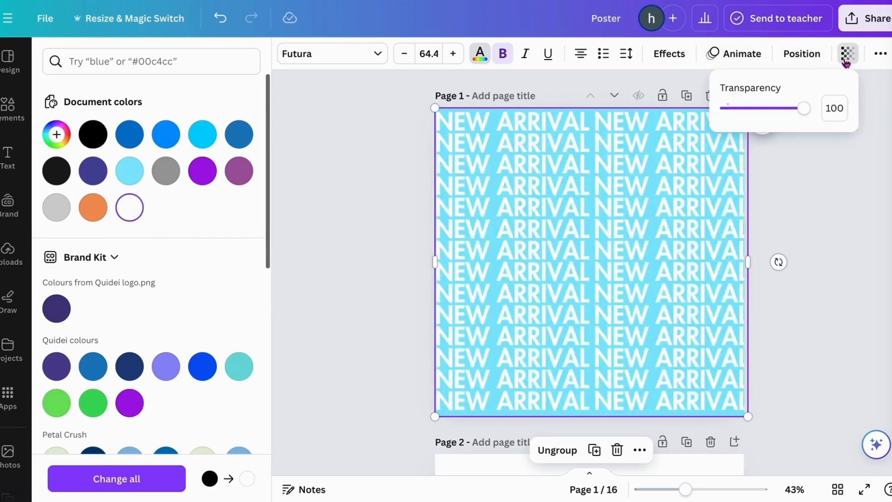
left_click_drag(796, 113, 756, 116)
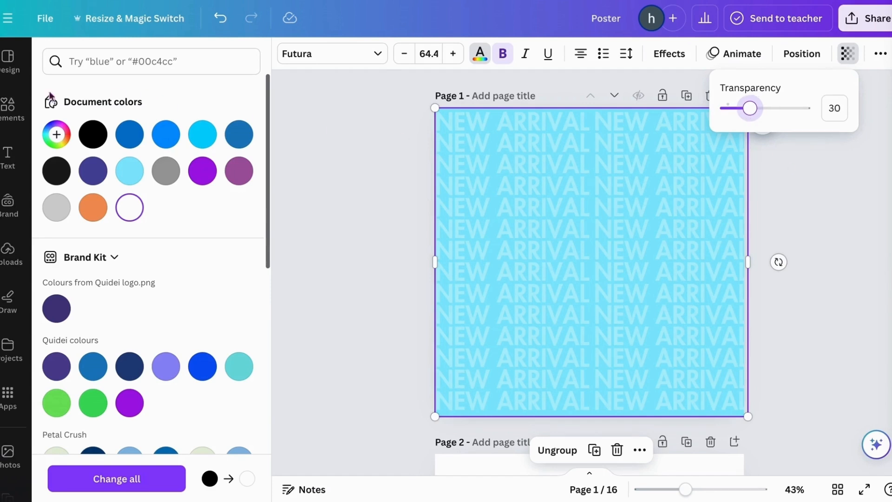
Add the recently used slanted picture frame and enlarge it to fill most of the page's right half.
left_click(14, 108)
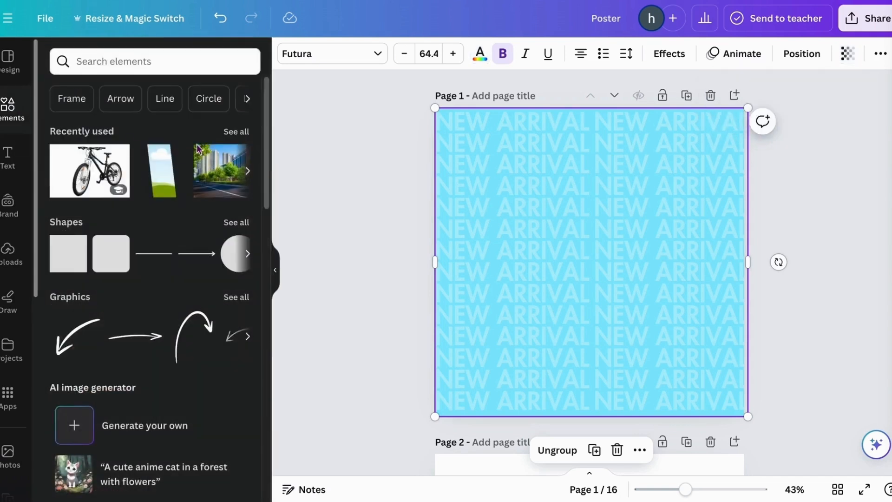
left_click(158, 171)
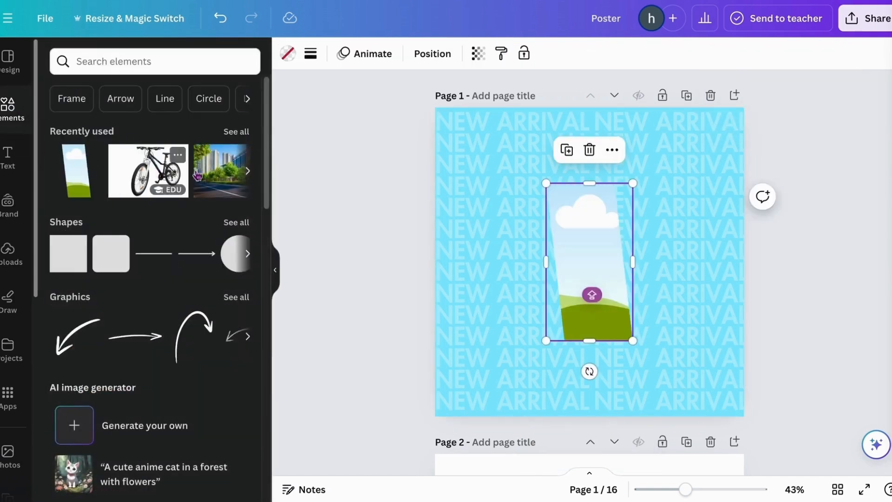
left_click_drag(579, 250, 641, 204)
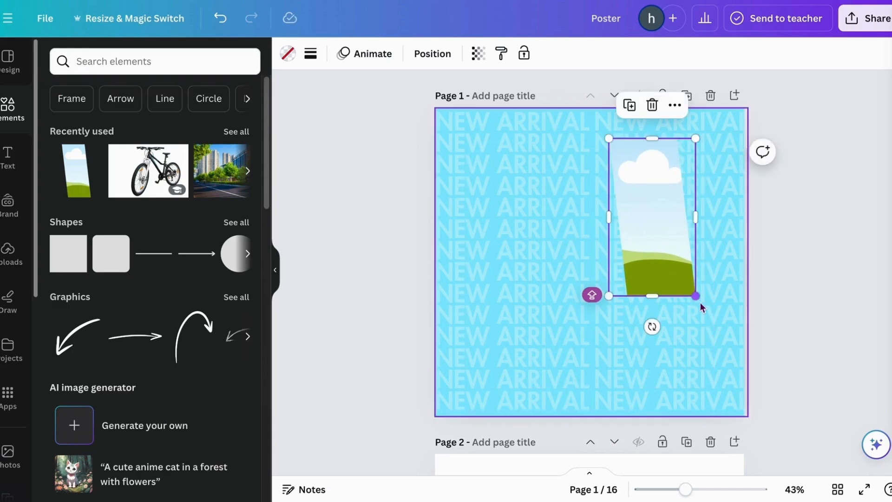
left_click_drag(696, 296, 734, 366)
left_click_drag(681, 303, 669, 299)
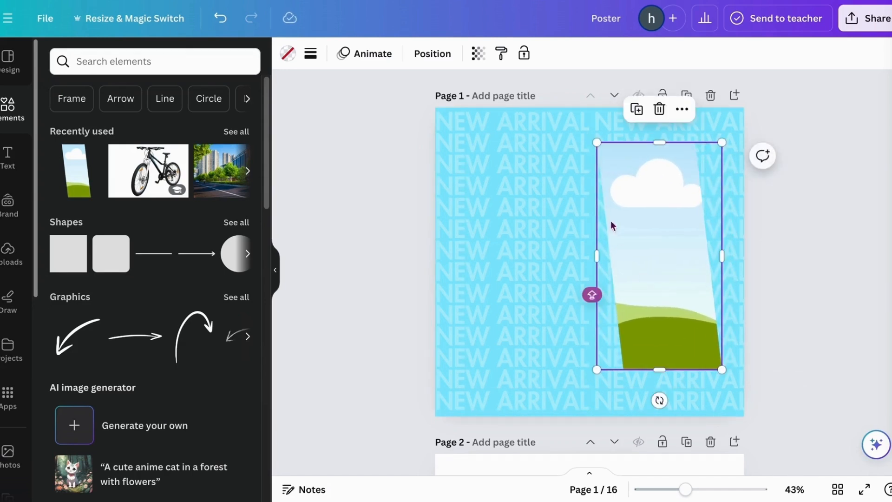
left_click_drag(596, 144, 591, 133)
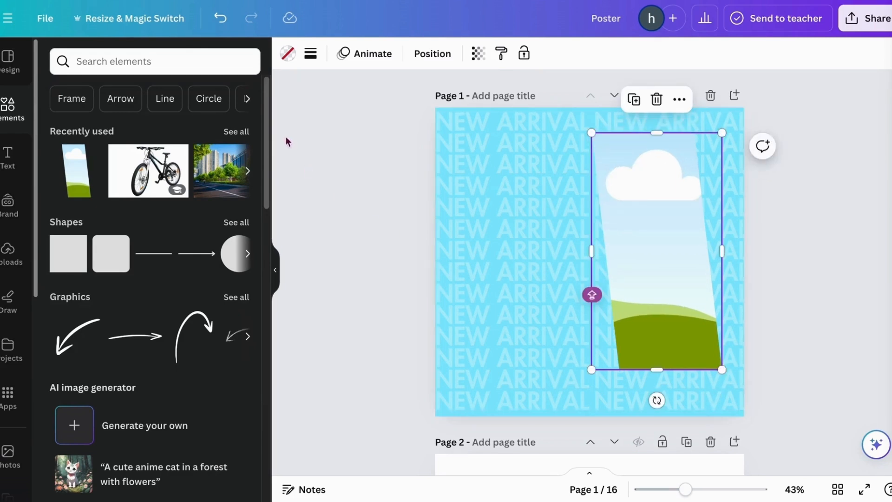
Insert the recently used city street photo with trees and place it inside the slanted frame.
left_click(236, 132)
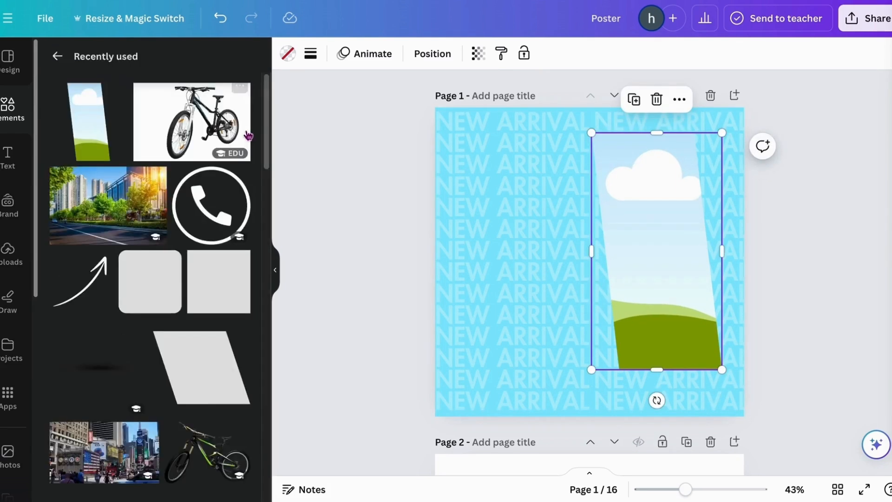
left_click(92, 205)
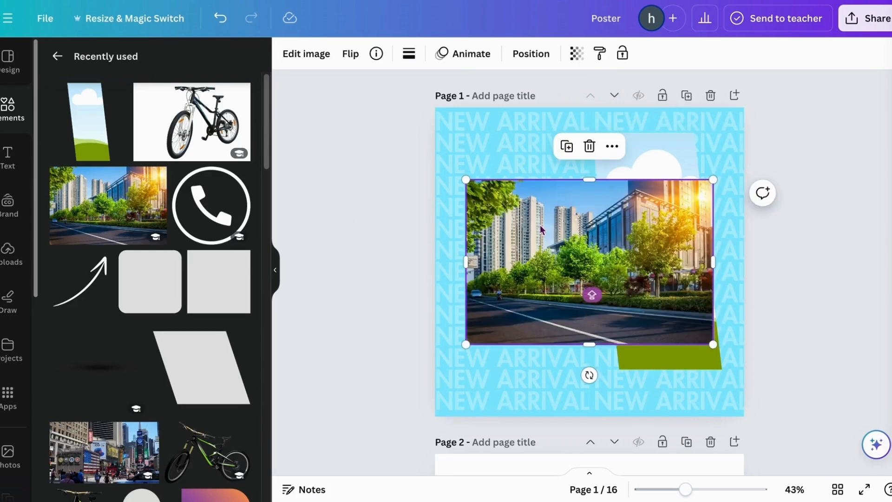
left_click_drag(540, 229, 604, 177)
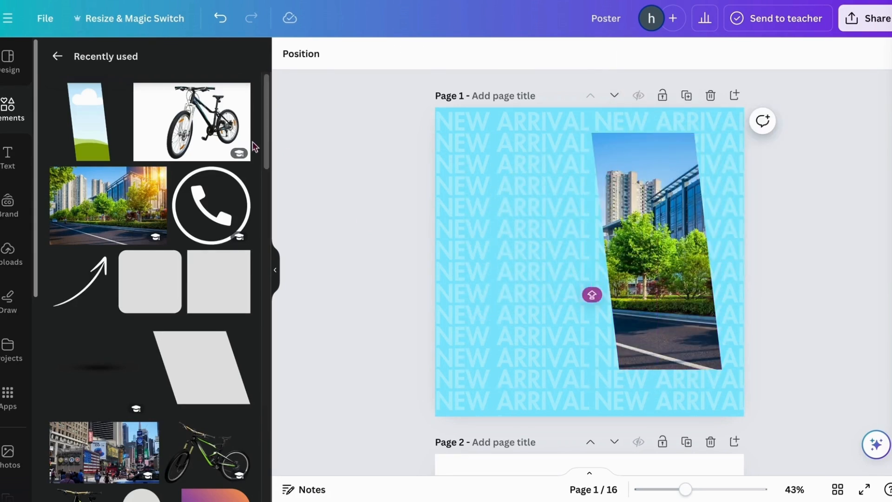
Add a second slanted frame and resize it to cover the street photo frame exactly.
left_click(97, 124)
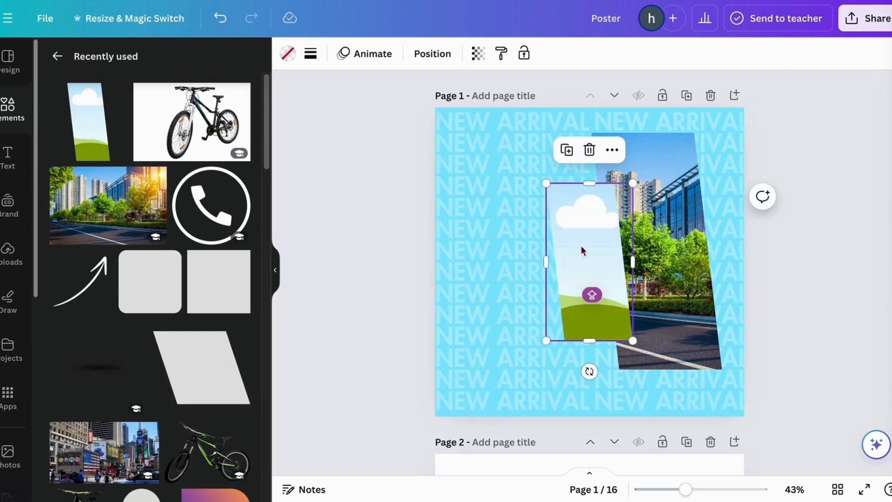
left_click_drag(584, 249, 637, 196)
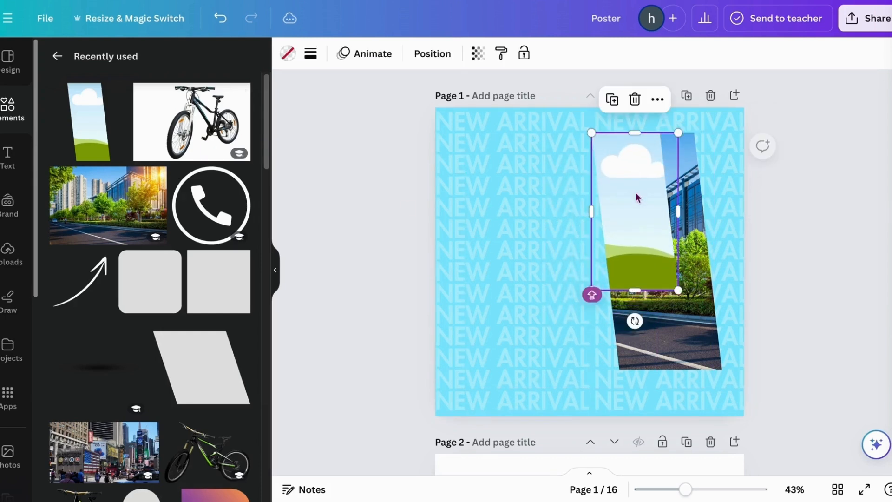
left_click_drag(679, 290, 736, 359)
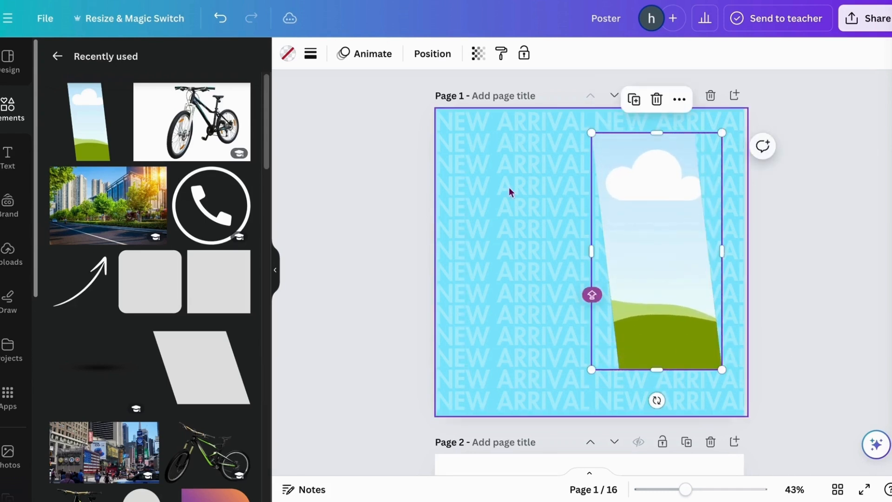
Colour the upper slanted frame blue (#0094ff) and set its transparency to 47.
left_click(288, 53)
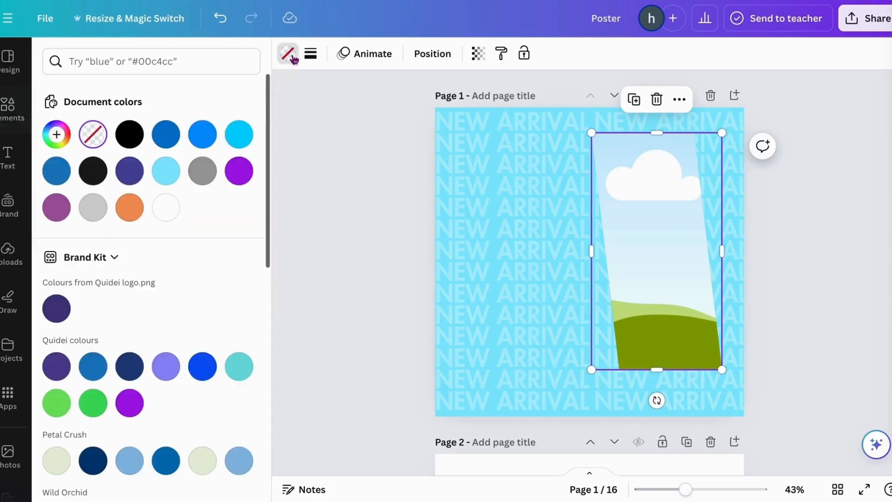
left_click(202, 135)
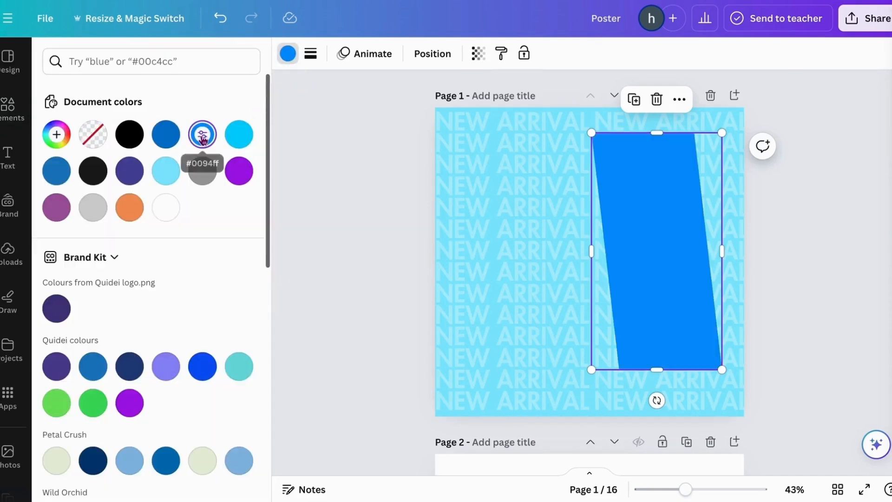
left_click(479, 60)
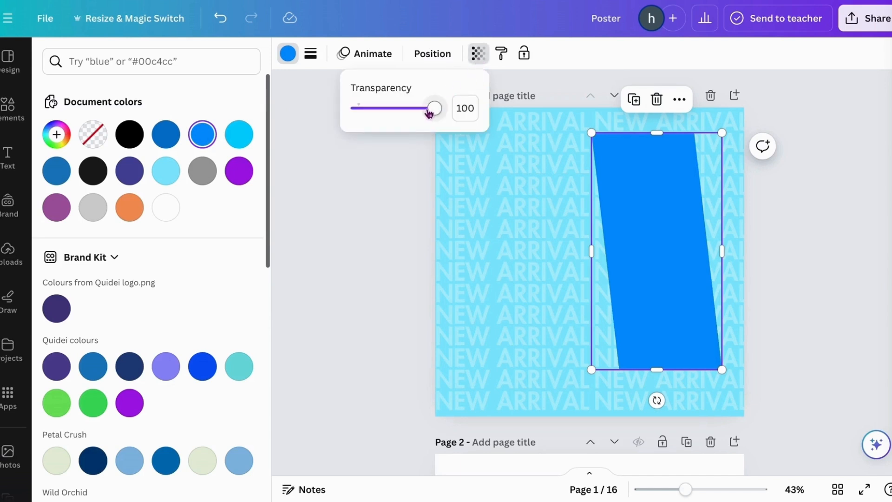
left_click_drag(430, 111, 396, 114)
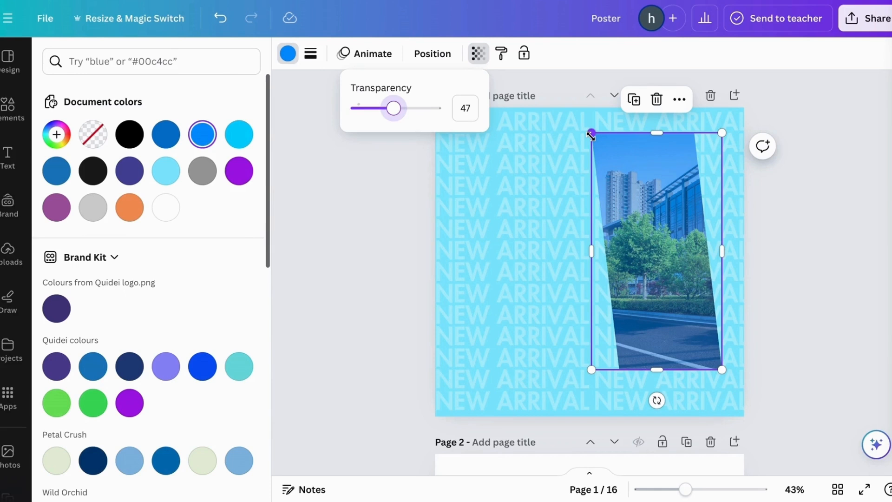
Insert the recently used black bicycle photo and place it over the lower part of the slanted frame.
left_click(15, 114)
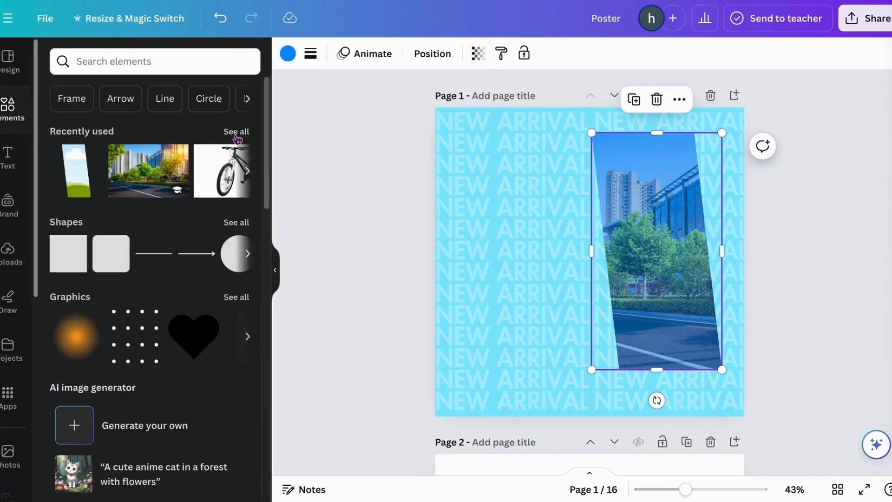
left_click(230, 161)
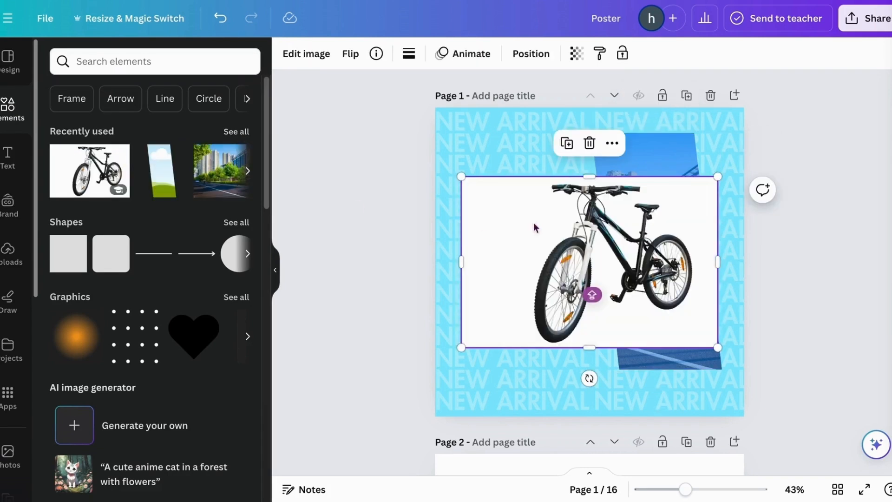
left_click_drag(566, 226, 571, 247)
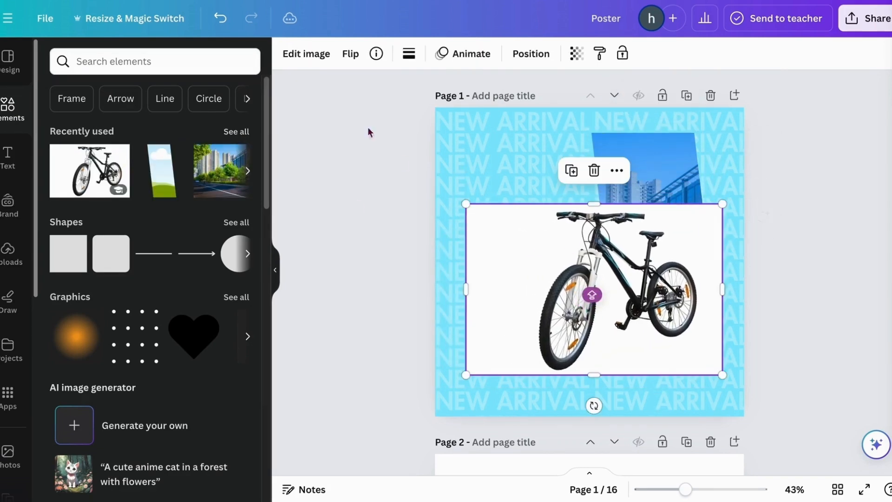
Remove the bicycle photo's background and move the bicycle to the page's lower-right area, overlapping the frame's base.
left_click(290, 54)
left_click(82, 152)
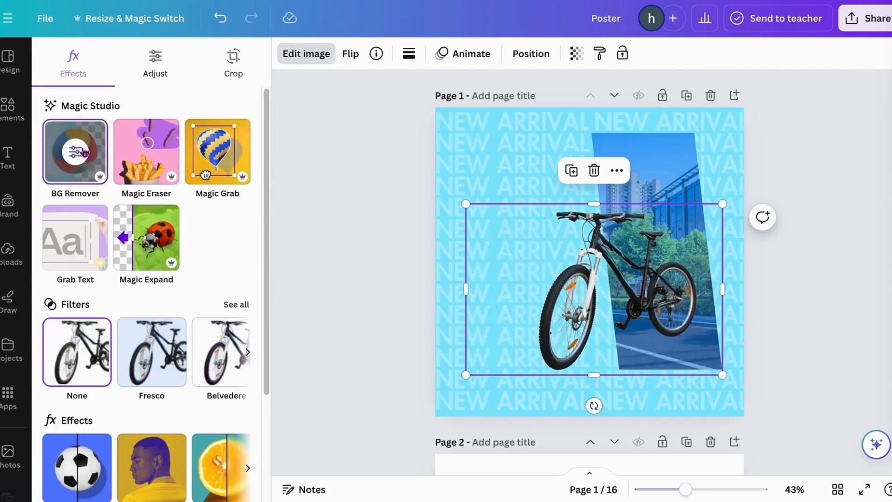
left_click_drag(575, 271, 591, 296)
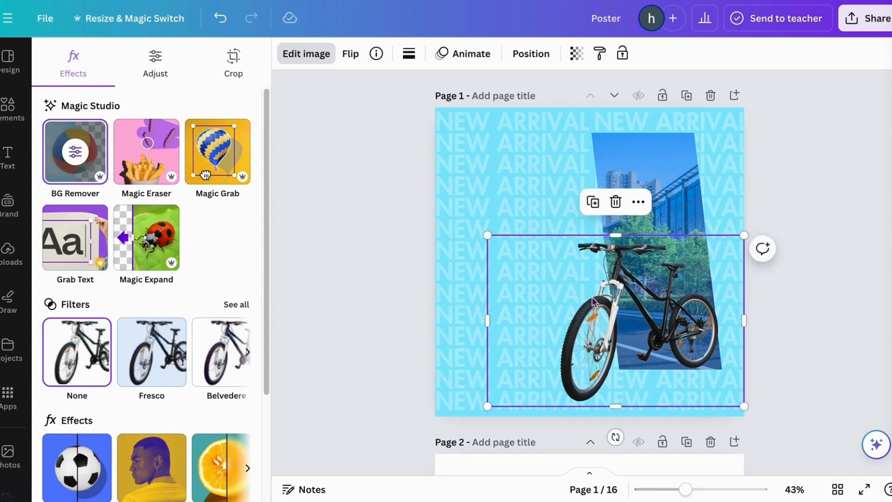
left_click(800, 217)
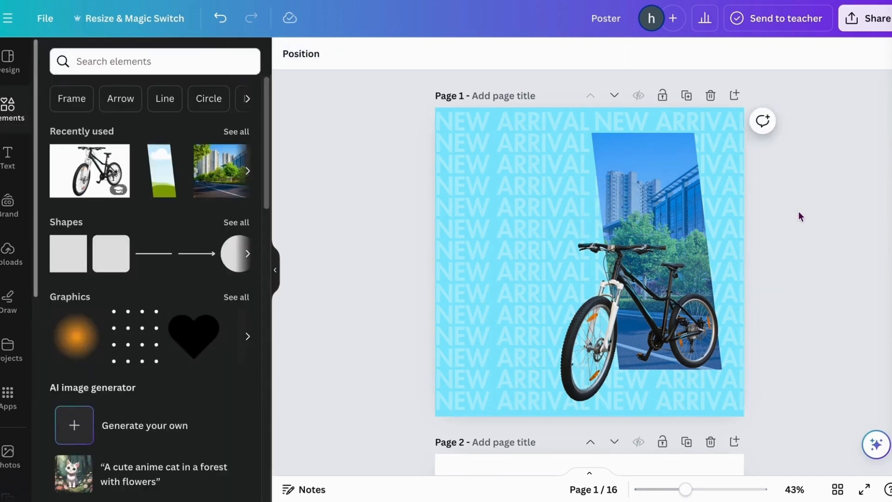
Add the recently used blurred black shadow graphic and place it under the bicycle's front wheel.
left_click(237, 132)
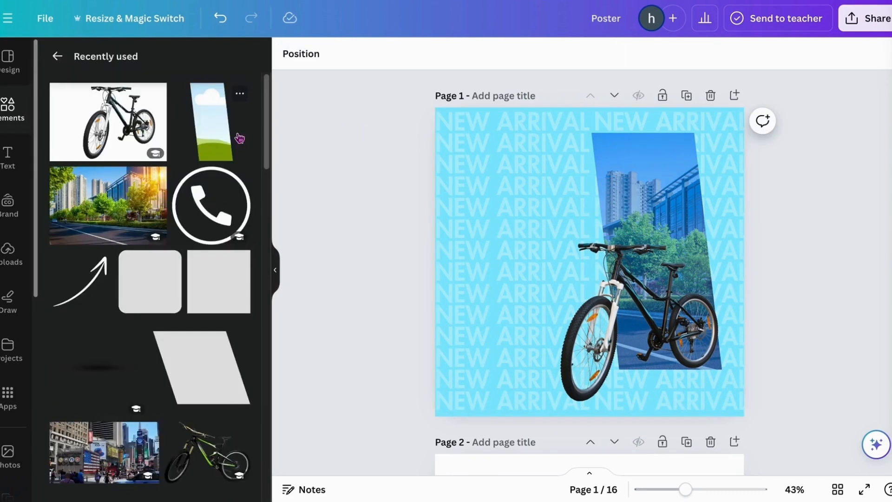
left_click(110, 370)
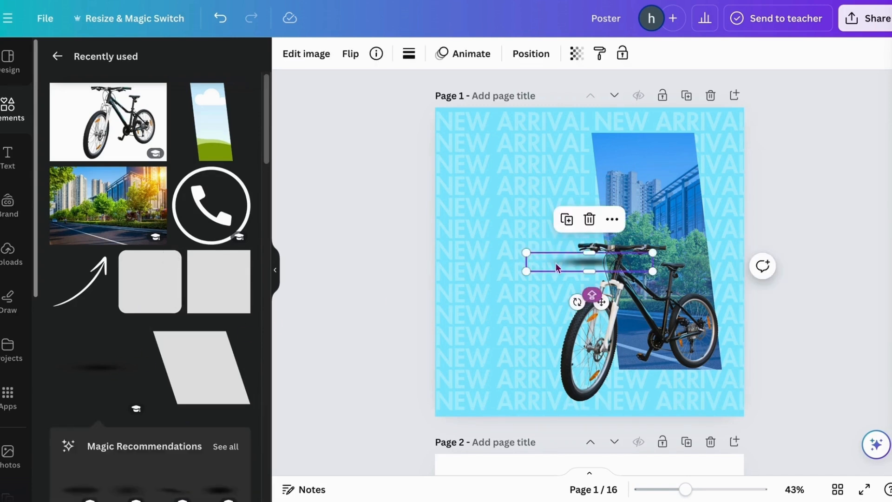
left_click_drag(557, 268, 550, 401)
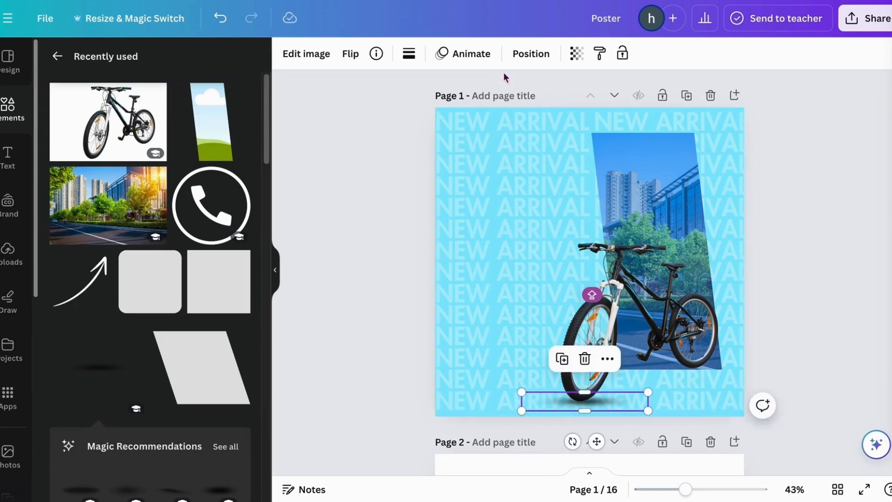
Move the shadow one layer down so it lies behind the bicycle, and deselect it.
left_click(519, 63)
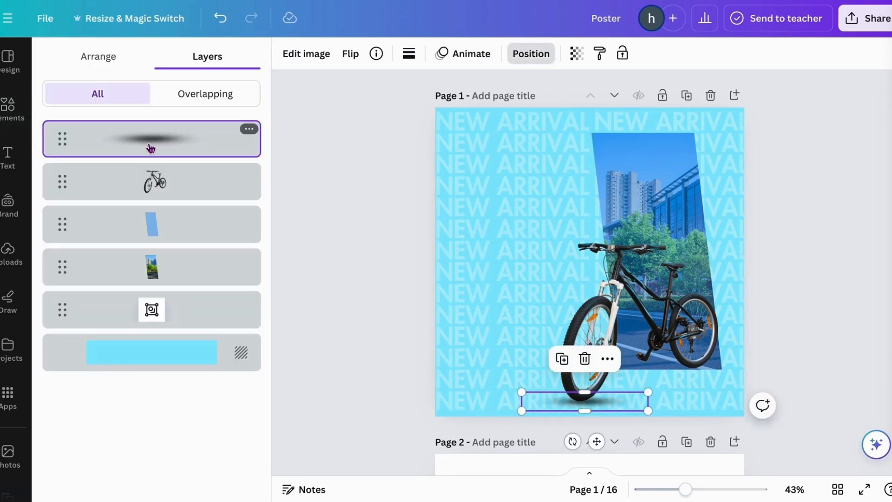
left_click_drag(149, 148, 149, 200)
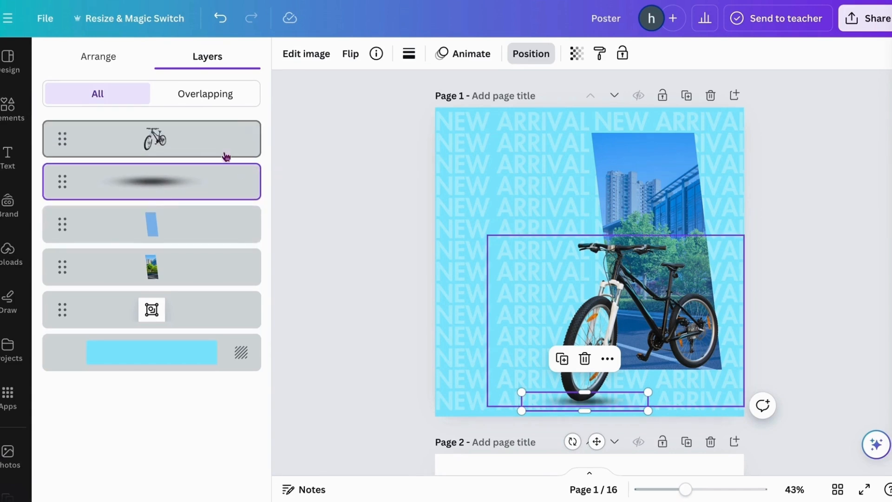
left_click(773, 195)
left_click(773, 195)
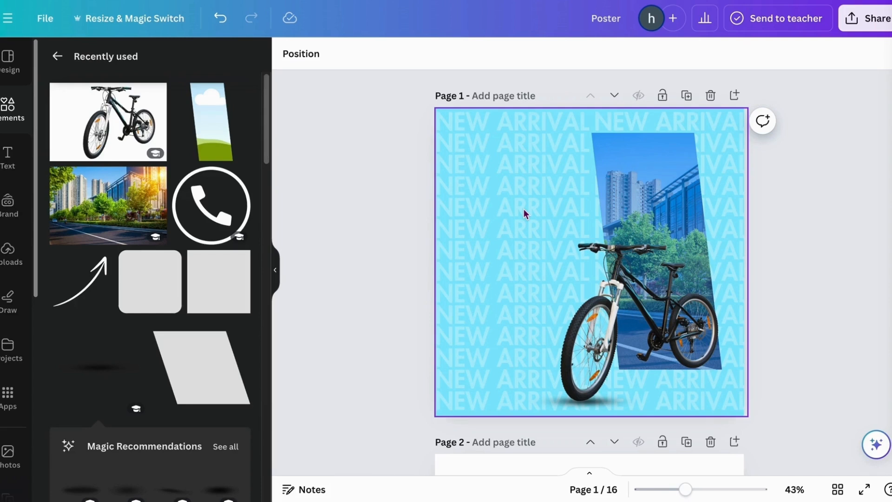
Add the text "Ride with", shrink it to size 33.5 and place it in the page's upper-left corner.
left_click(8, 154)
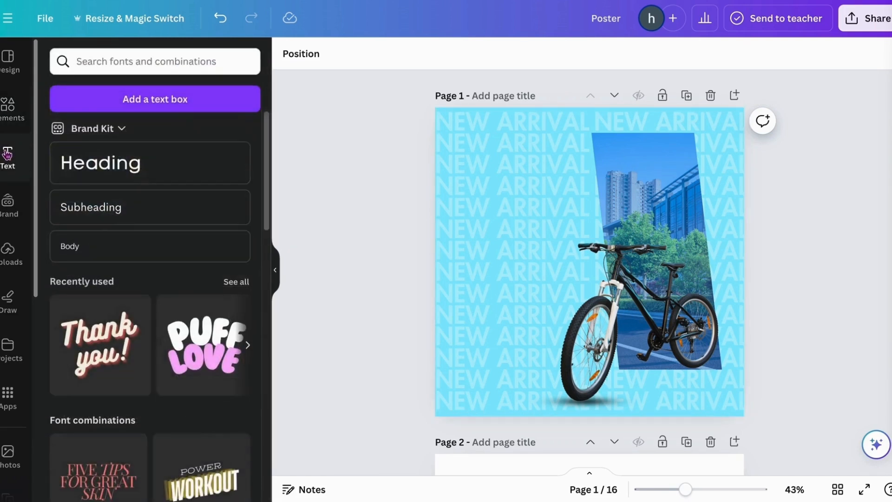
left_click(155, 99)
key("BackSpace")
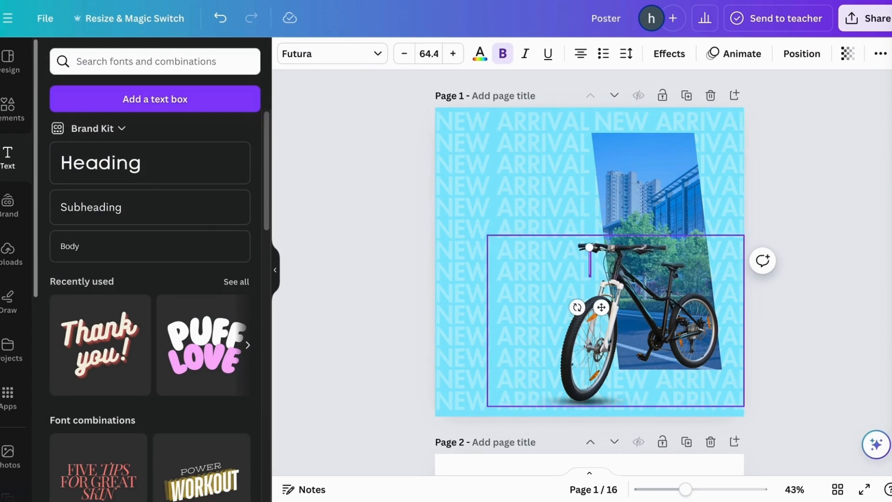
type("R")
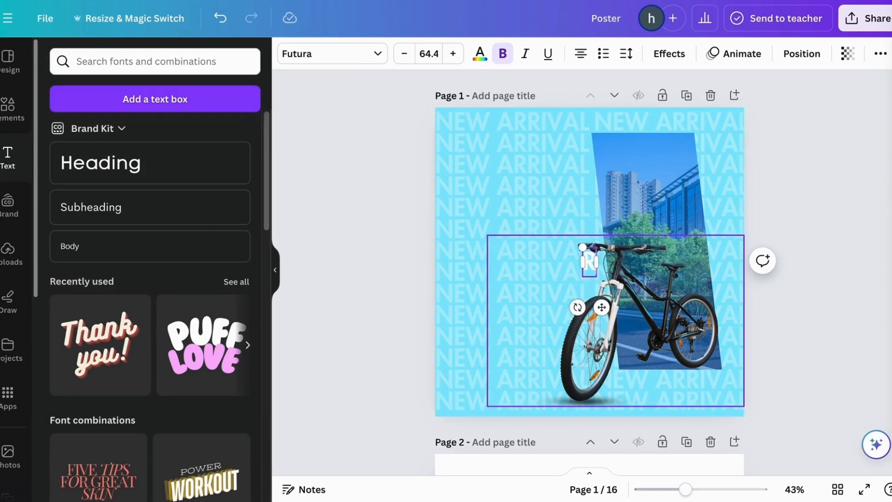
type("ide")
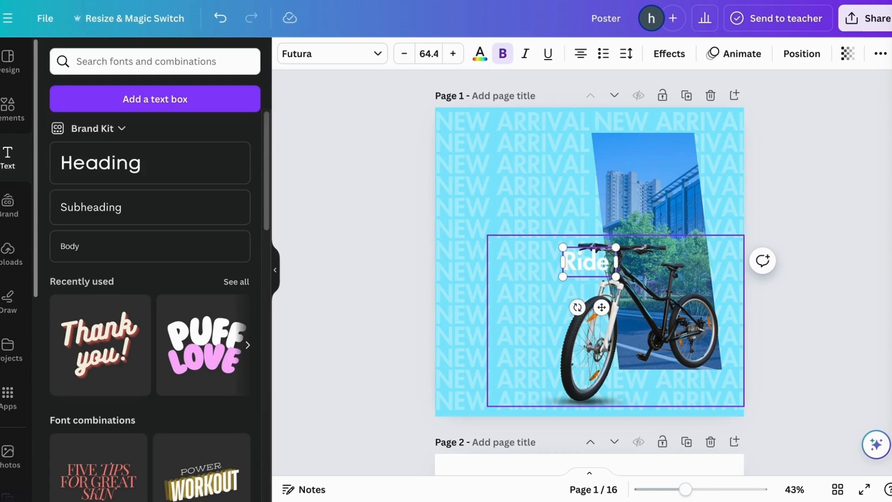
type(" with")
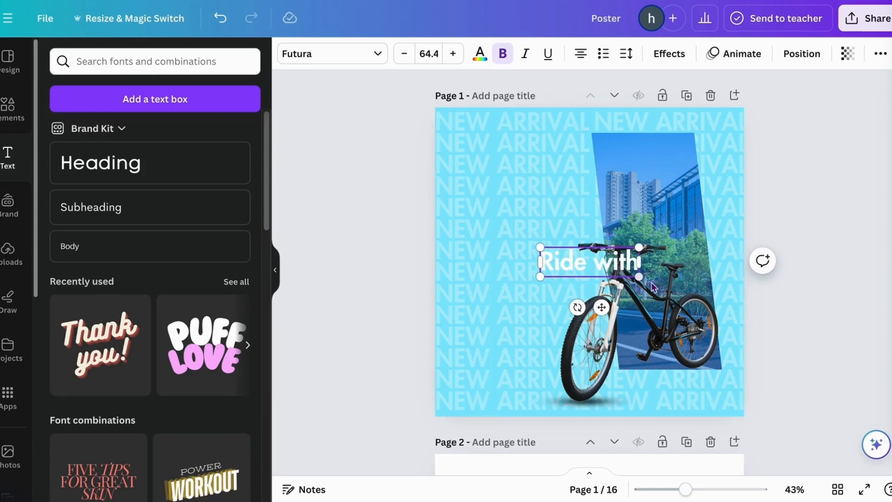
left_click_drag(639, 277, 474, 132)
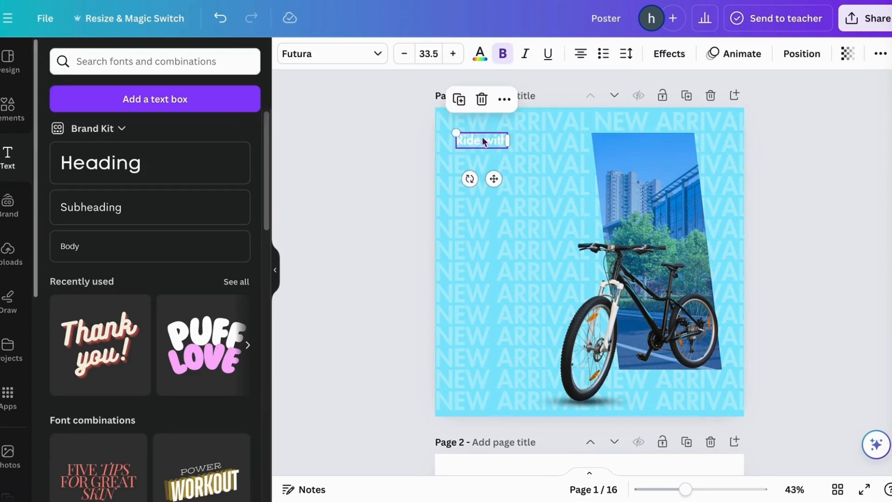
Recolour the "Ride with" text to the darker steel blue from the document colours.
double_click(478, 138)
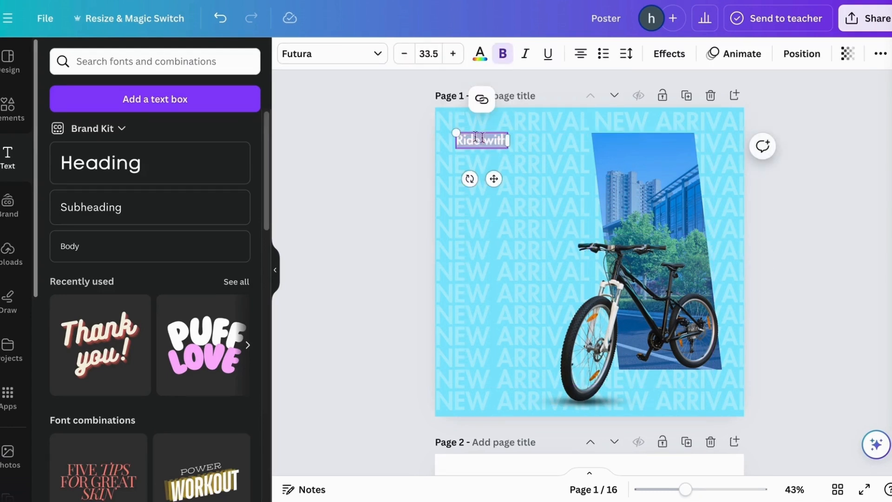
left_click(479, 54)
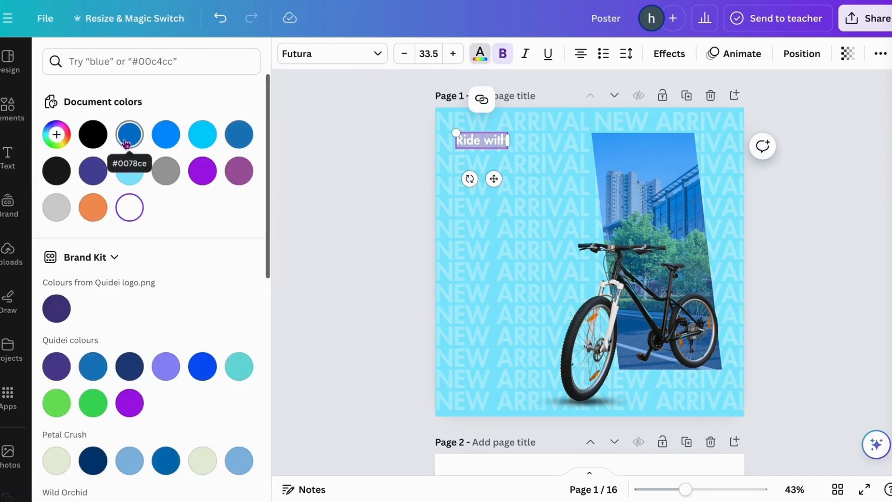
left_click(238, 140)
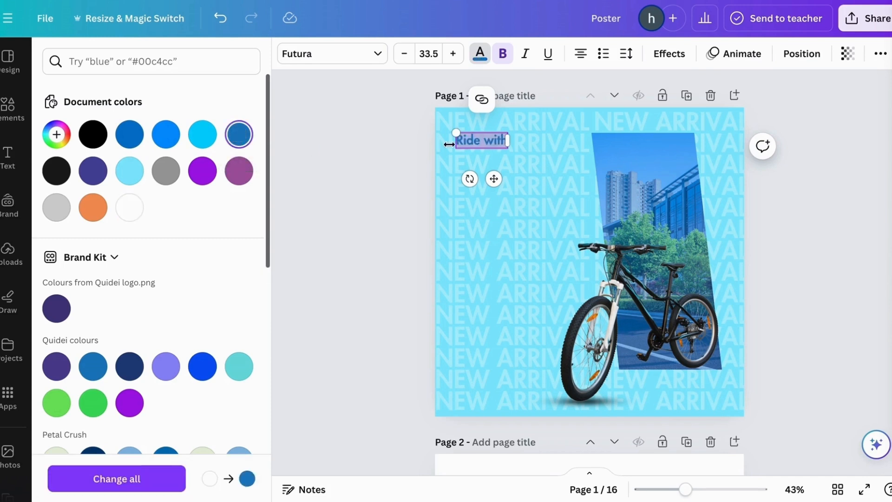
left_click(534, 144)
Duplicate the "Ride with" text, place the copy directly beneath it and change its wording to "YOUR SOUL".
double_click(478, 142)
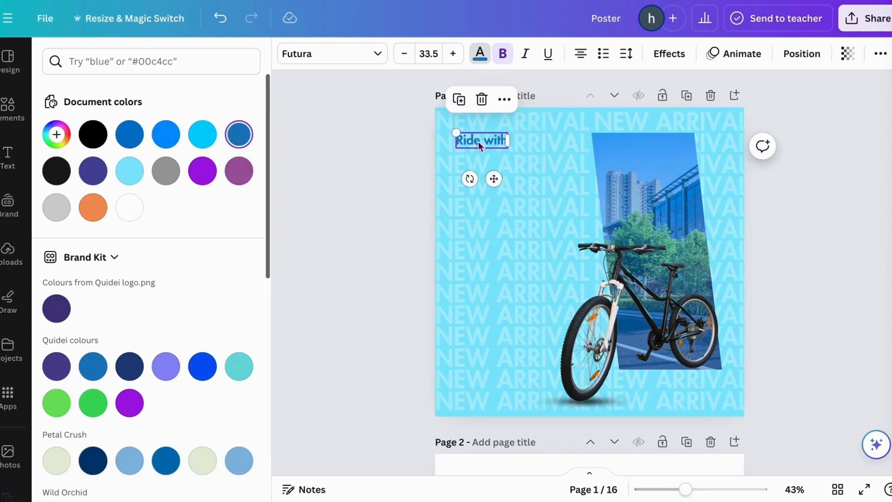
left_click(459, 100)
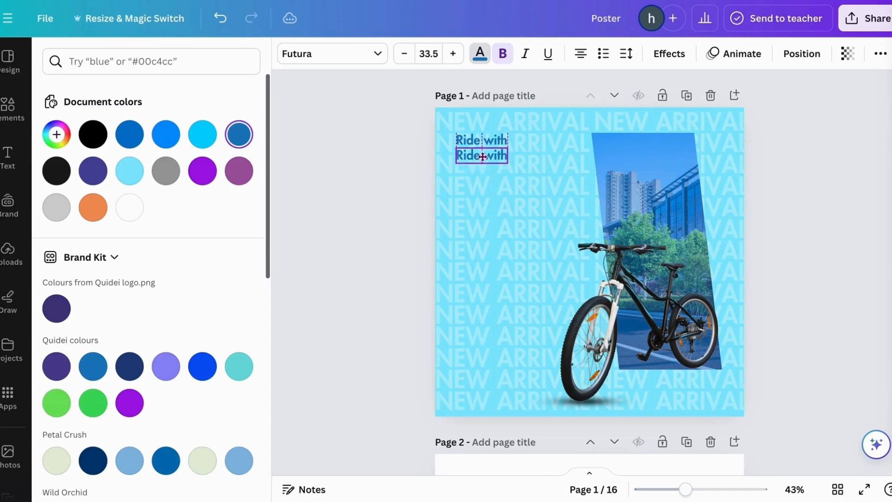
double_click(483, 156)
key("BackSpace")
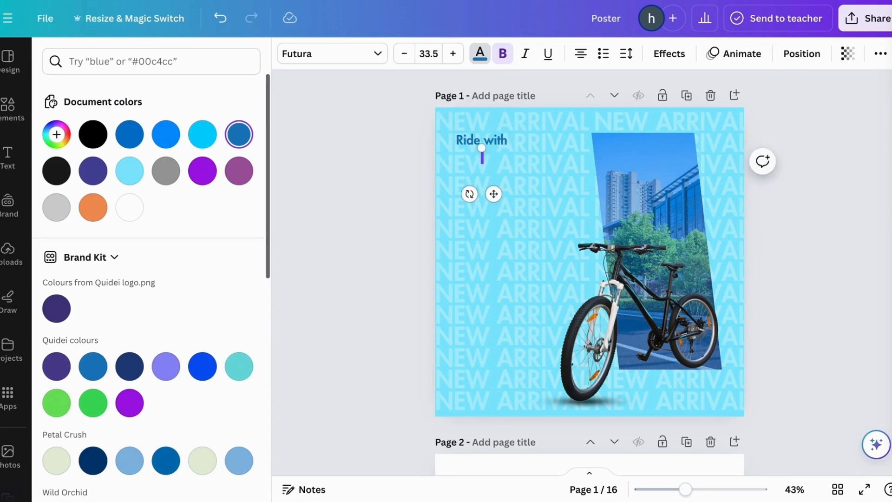
type("YOOUR")
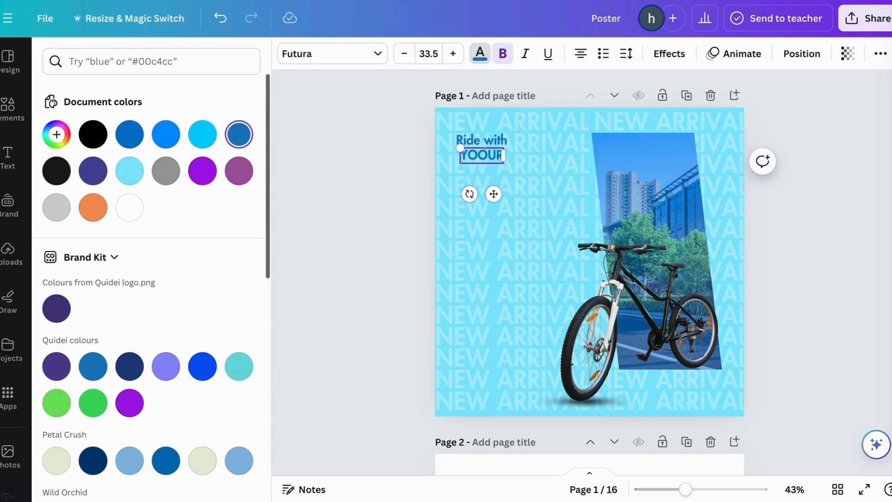
left_click(488, 155)
key("BackSpace")
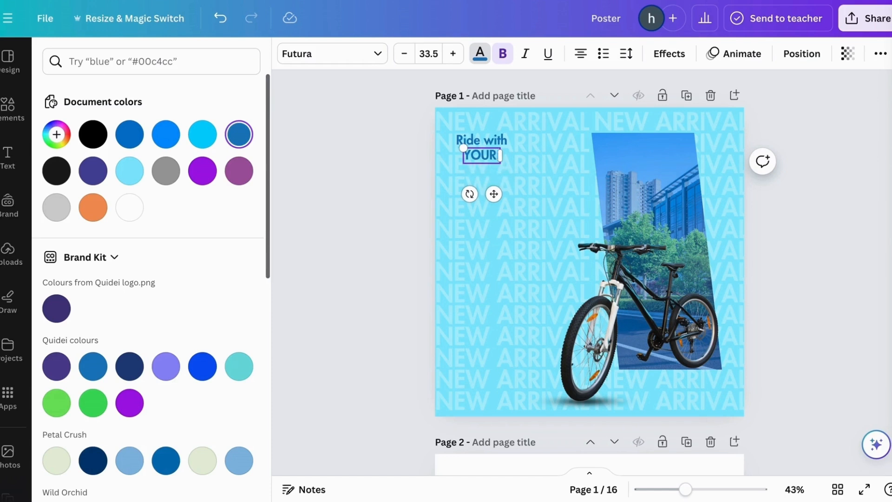
type("SOUL")
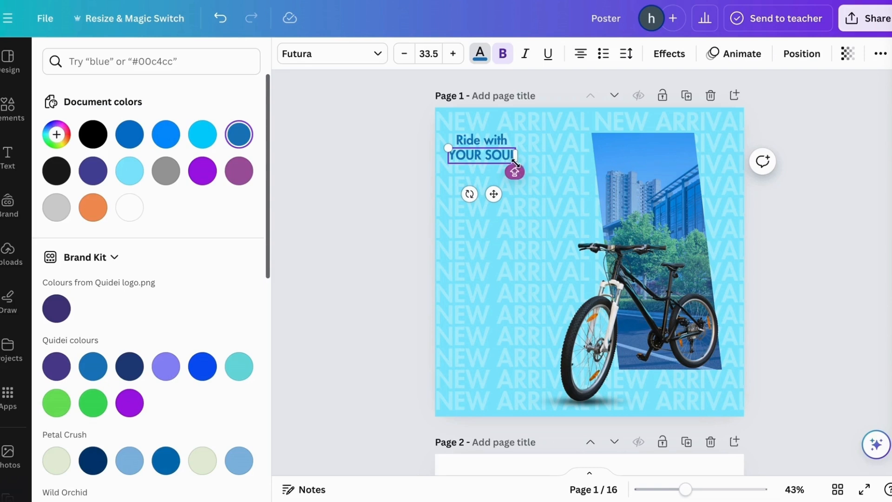
Enlarge "YOUR SOUL" to size 50.5 and align its left edge with "Ride with" above.
left_click_drag(515, 162, 548, 172)
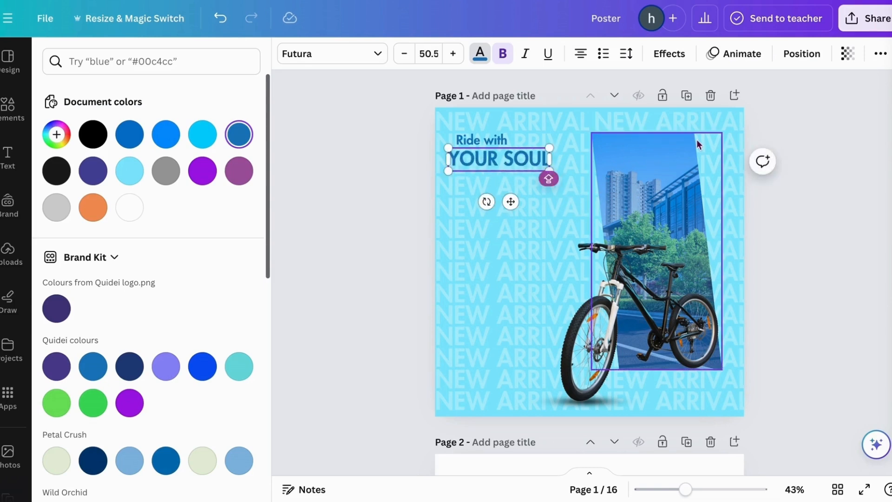
left_click(832, 131)
left_click(818, 133)
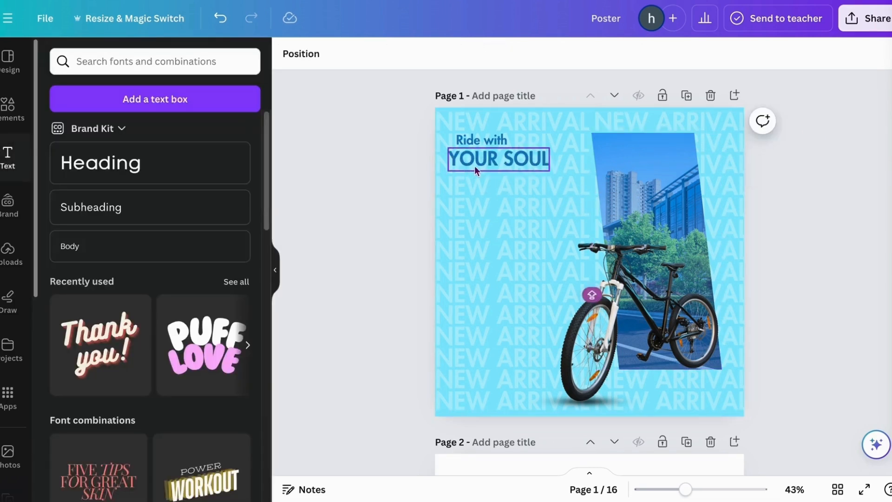
left_click_drag(475, 166, 486, 166)
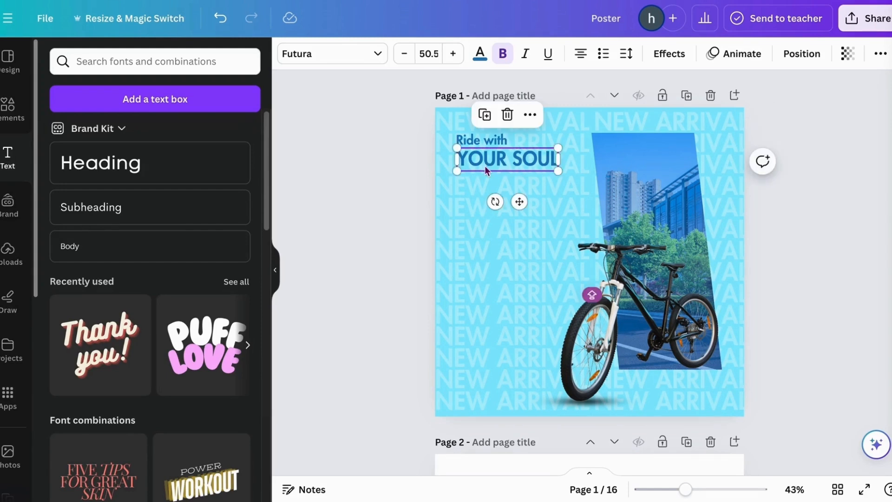
Italicize the "YOUR SOUL" text and deselect it.
double_click(484, 166)
left_click(526, 54)
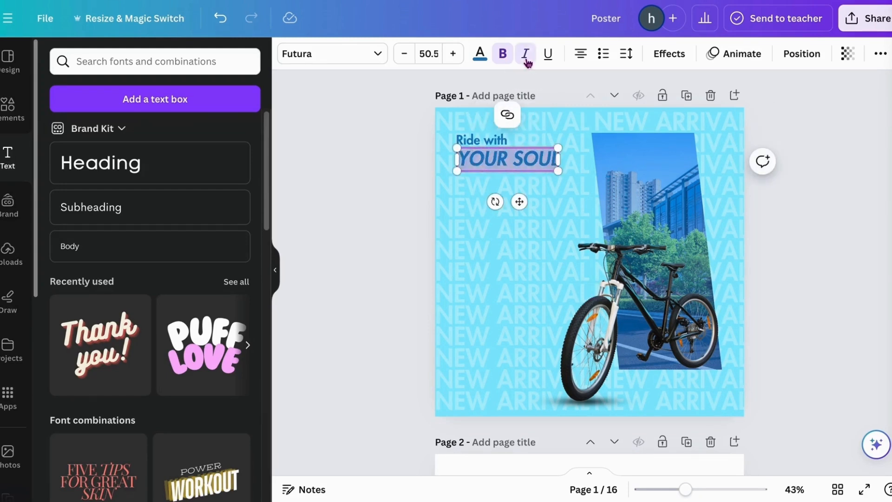
left_click(818, 135)
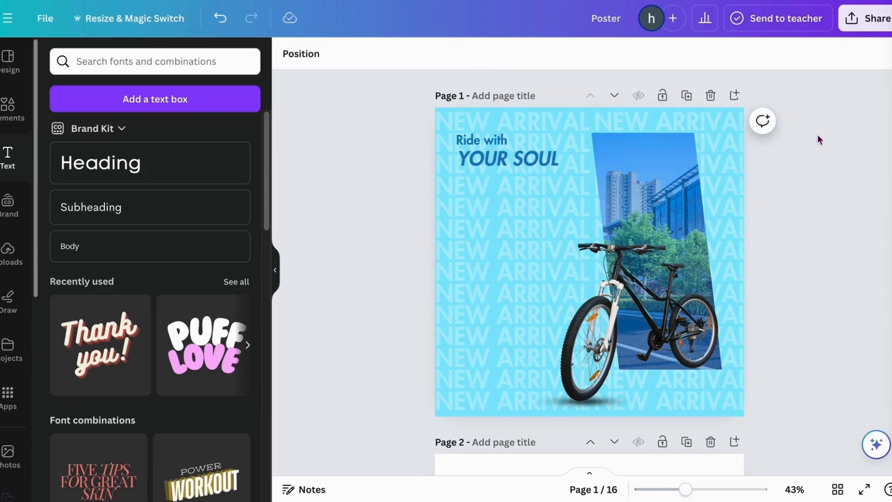
Add the recently used square, shape it into a bar behind "YOUR SOUL" and fill it with a strong blue document colour.
left_click(4, 107)
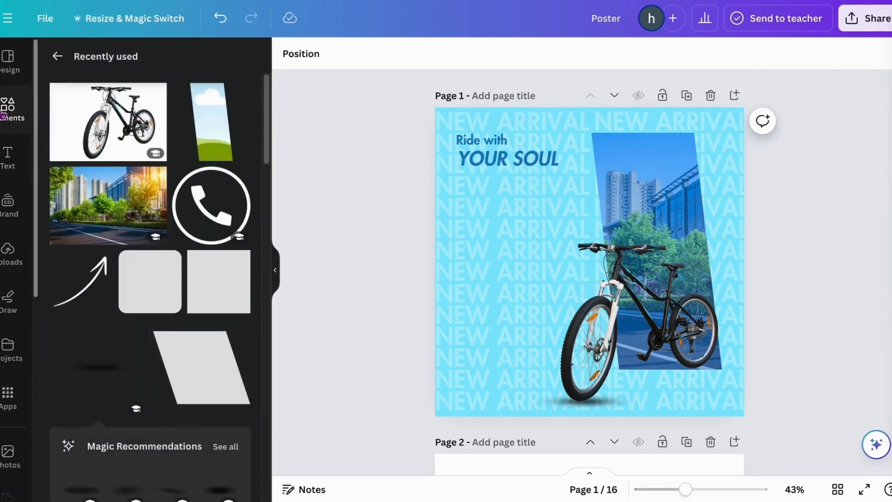
left_click(214, 305)
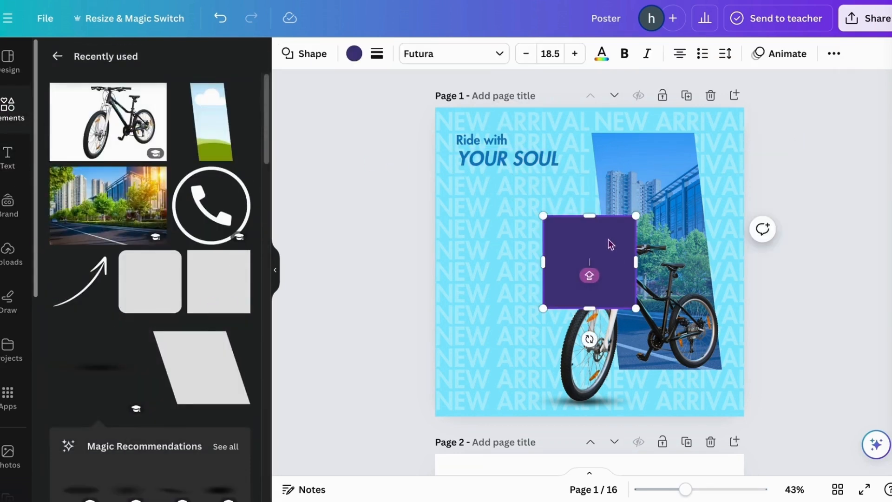
left_click_drag(608, 243, 569, 189)
left_click_drag(512, 240, 508, 172)
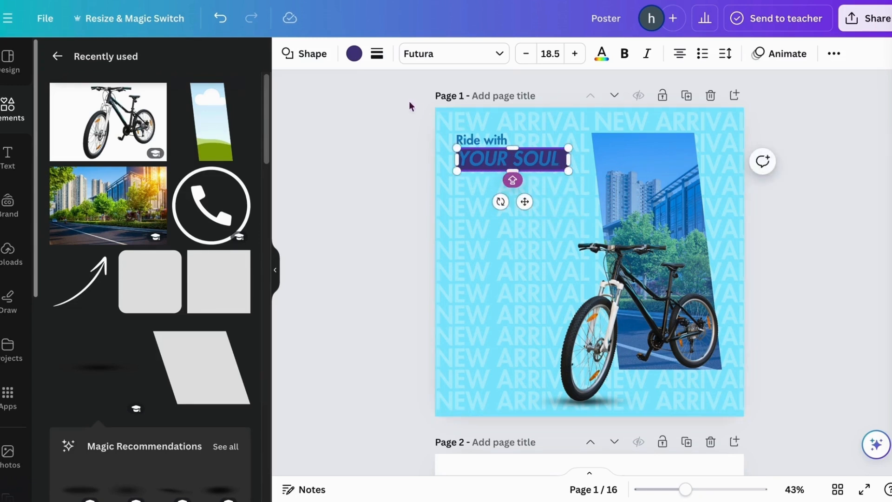
left_click(354, 60)
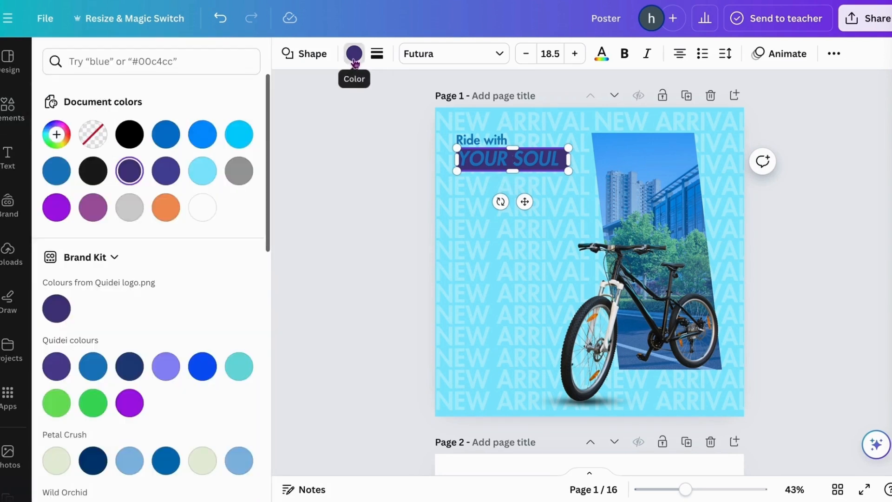
left_click(170, 144)
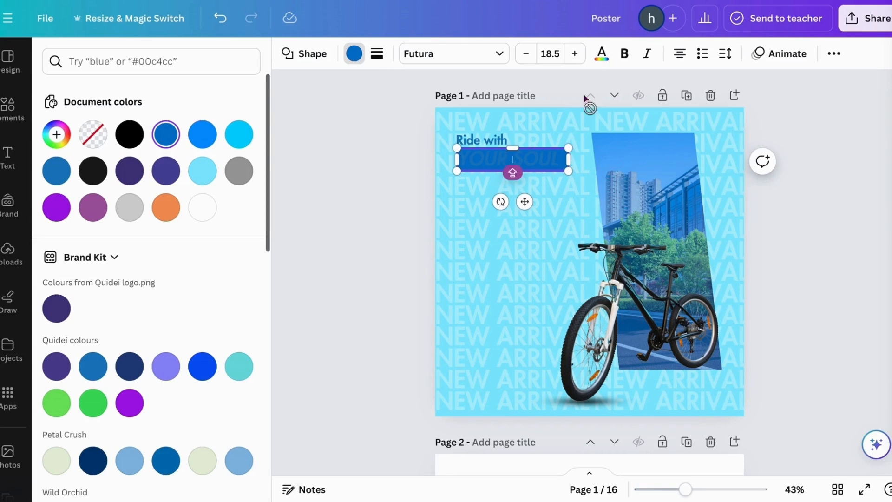
Select the "YOUR SOUL" layer above the blue bar, recolour the text white (#ffffff) and deselect it.
left_click(836, 53)
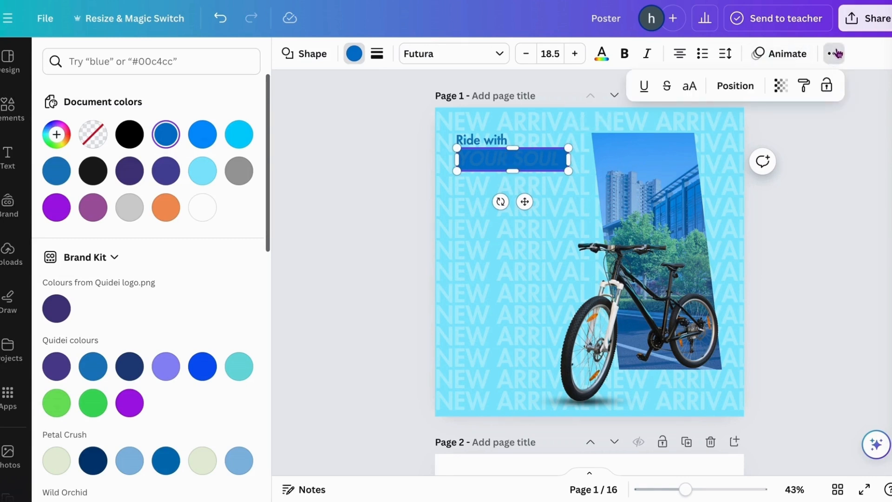
left_click(744, 85)
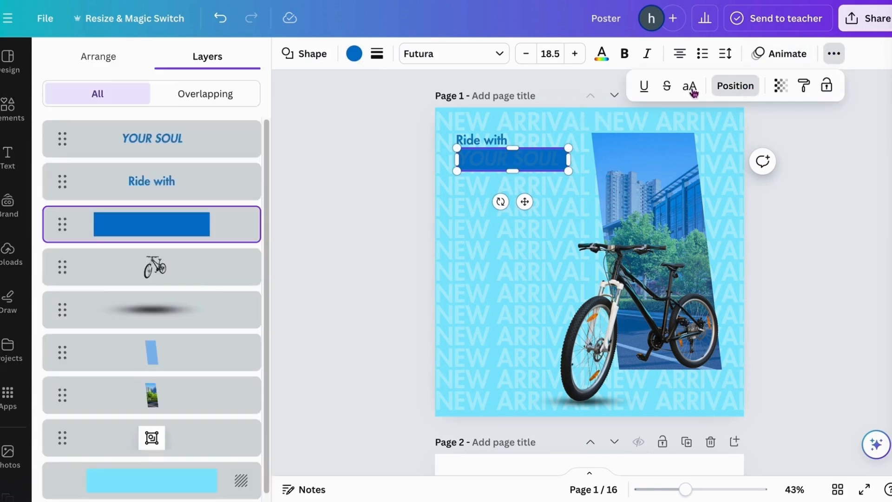
left_click(173, 140)
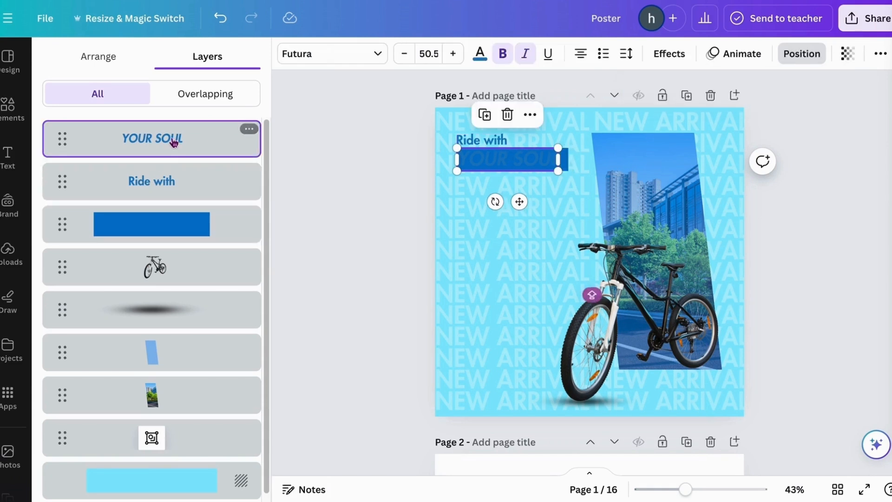
left_click(479, 61)
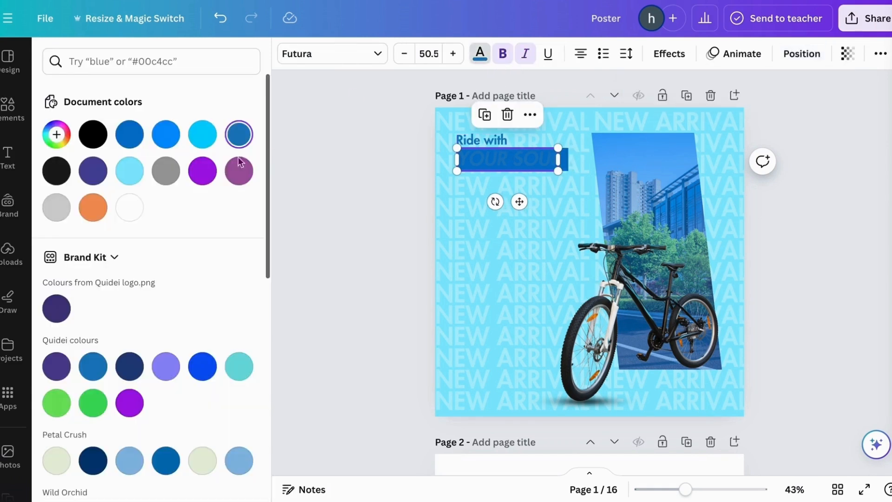
left_click(129, 217)
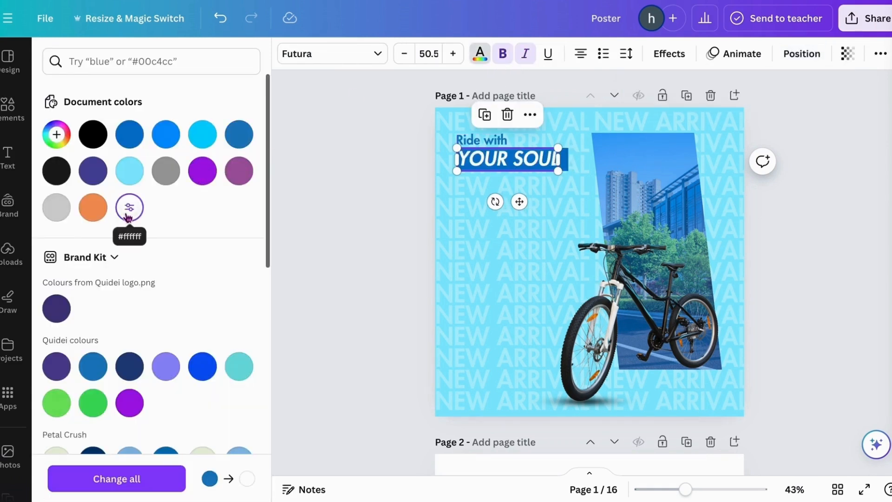
key("Escape")
left_click(814, 101)
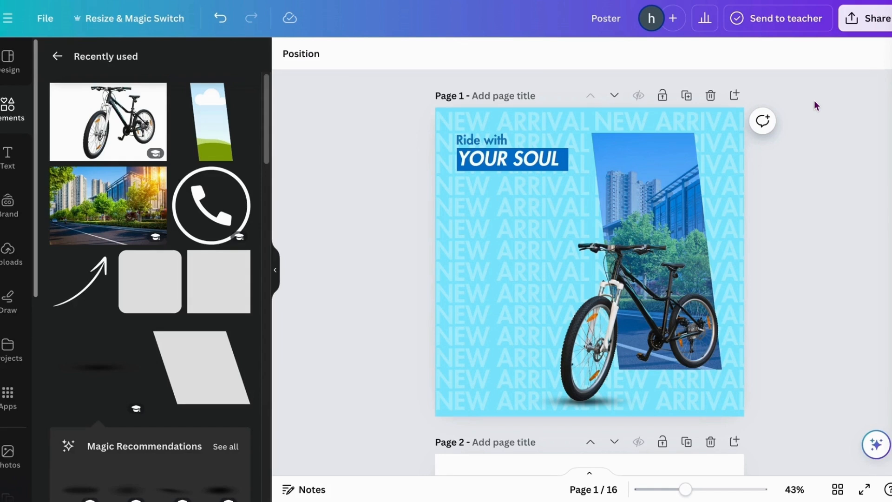
Copy the bulleted list of bicycle features from page 2 onto the poster on page 1.
scroll(802, 303, "down", 3)
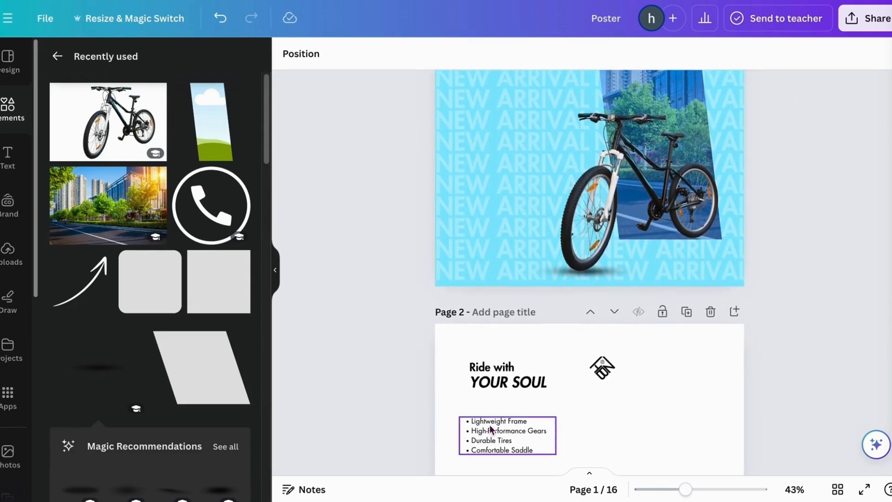
left_click(489, 427)
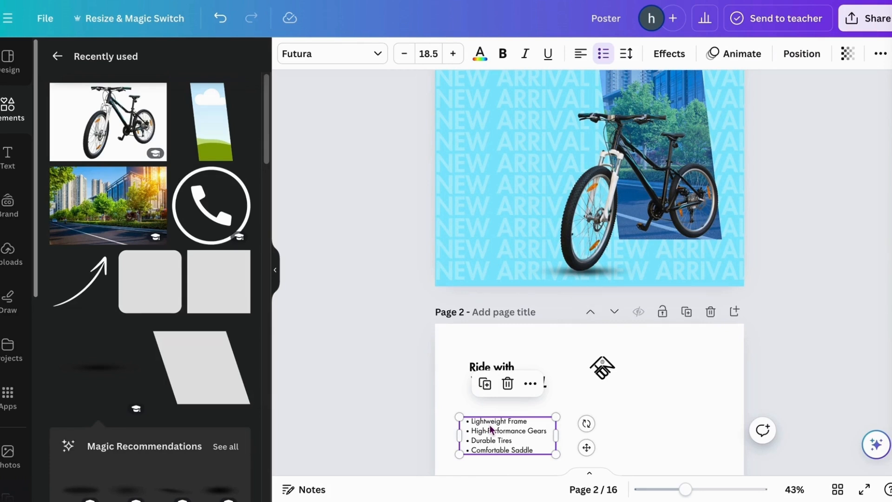
scroll(634, 404, "up", 3)
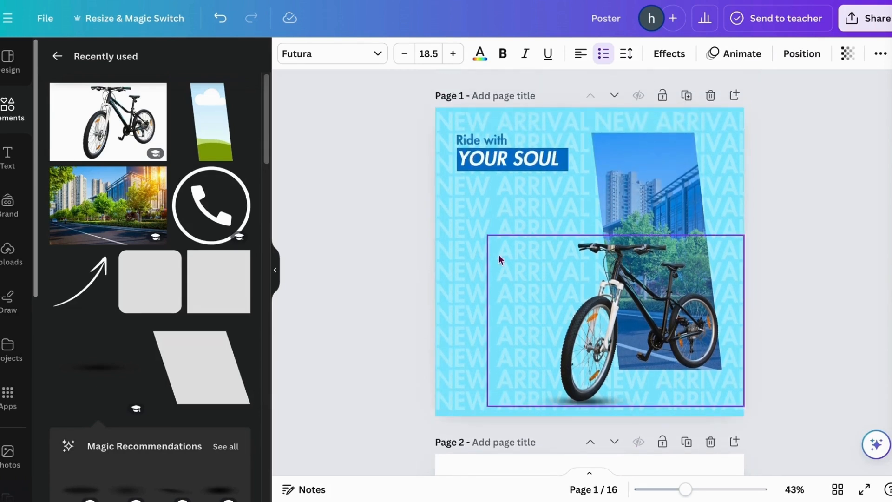
key("ctrl+v")
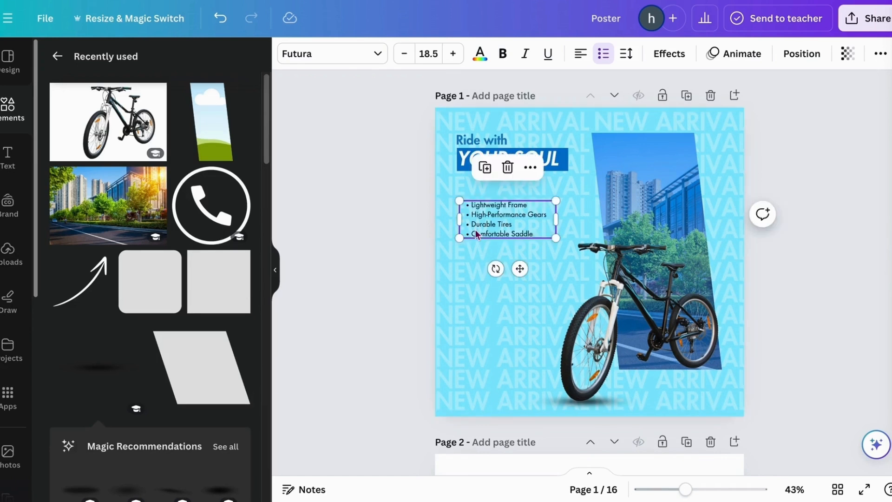
Move the feature list just beneath the headline bar, enlarge its text to size 21.5 and deselect it.
left_click_drag(511, 213, 510, 198)
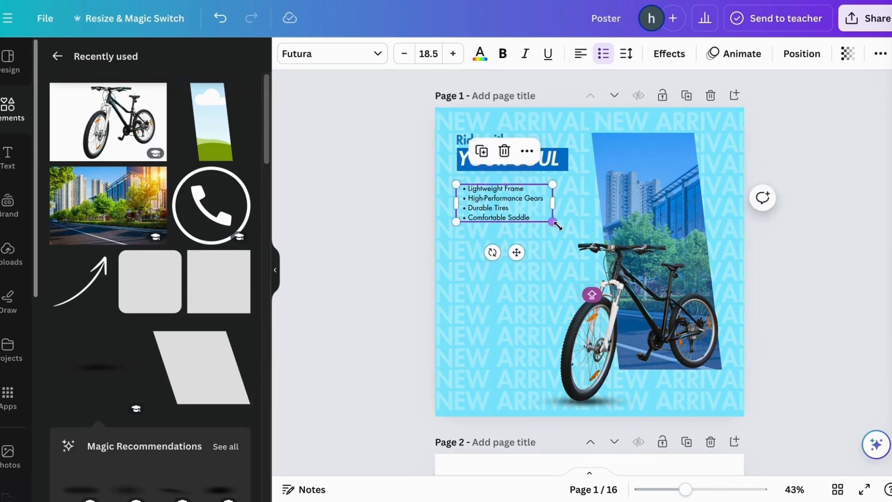
left_click_drag(553, 223, 568, 232)
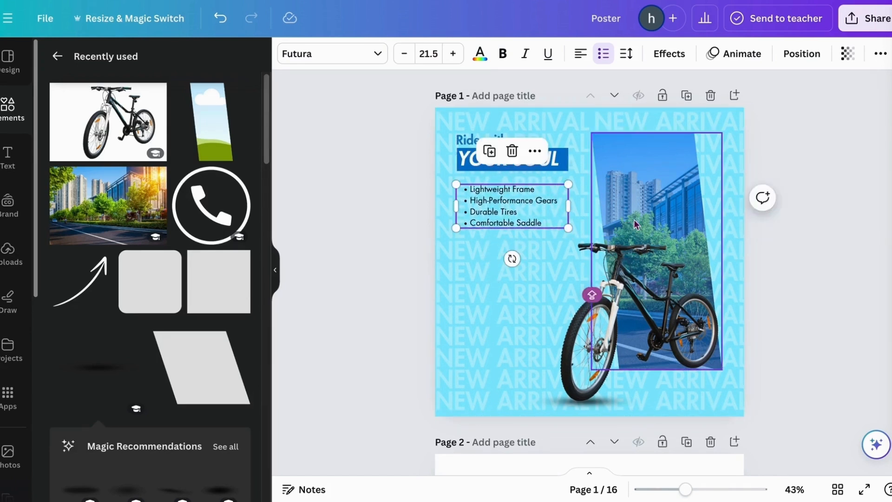
left_click(819, 192)
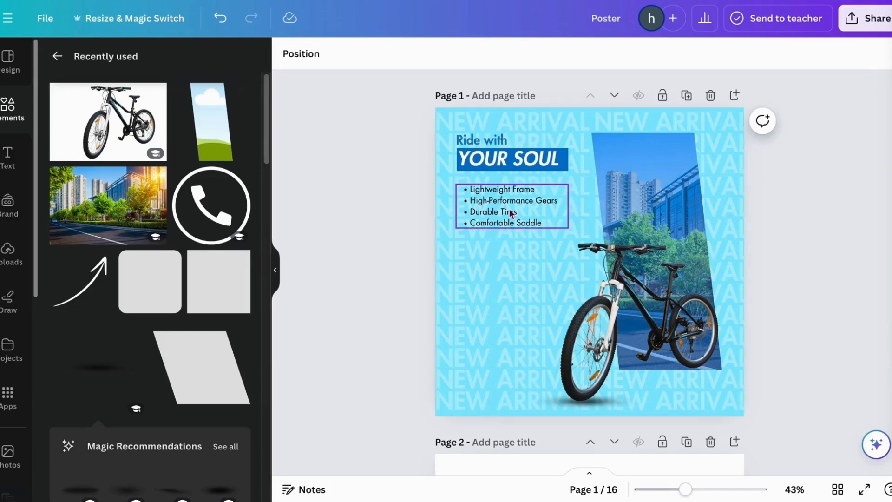
Add the recently used rounded square and place it beside the bicycle's front wheel, below the feature list.
left_click(148, 291)
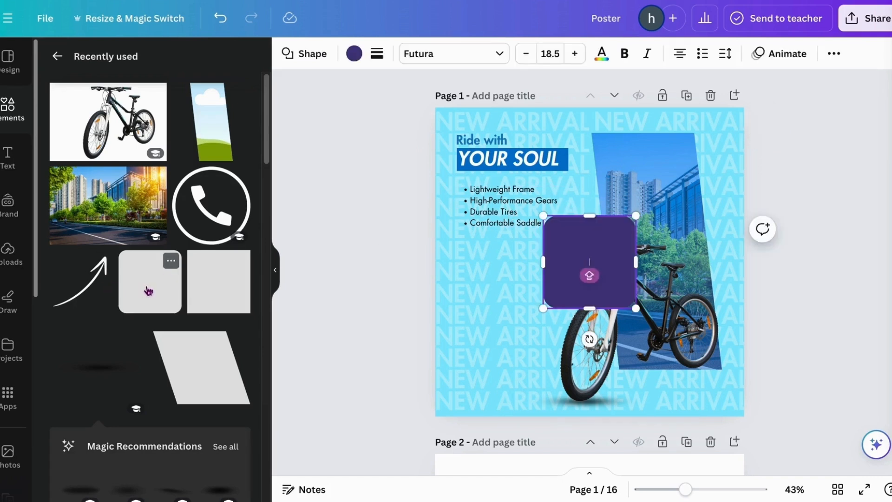
left_click(171, 261)
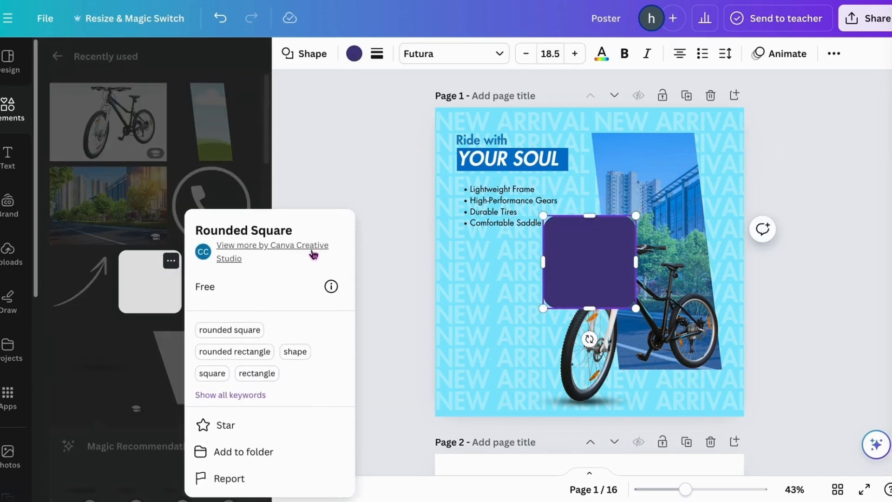
left_click(498, 273)
left_click_drag(587, 265, 506, 303)
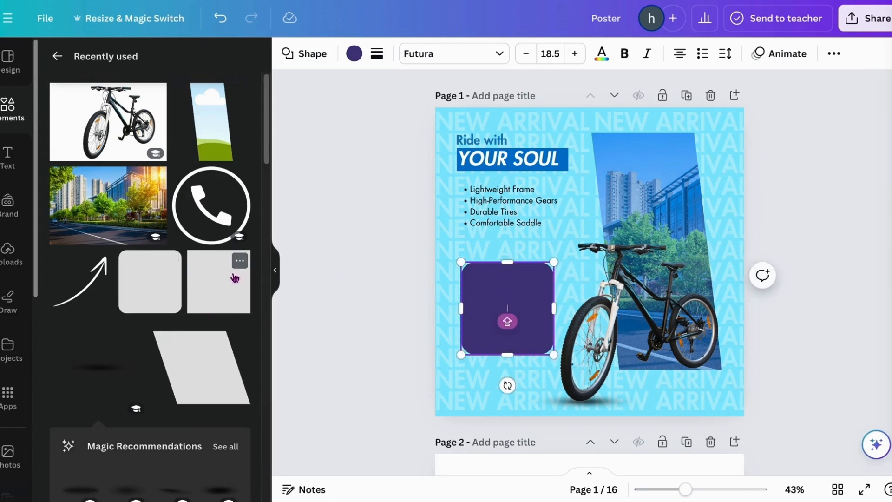
Add the recently used square and fit it as a blue band across the upper part of the rounded square.
left_click(207, 286)
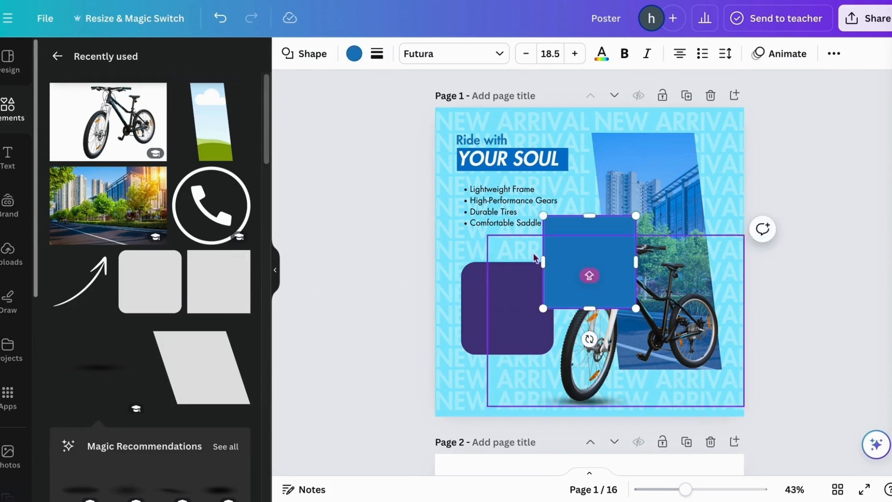
left_click_drag(573, 250, 492, 245)
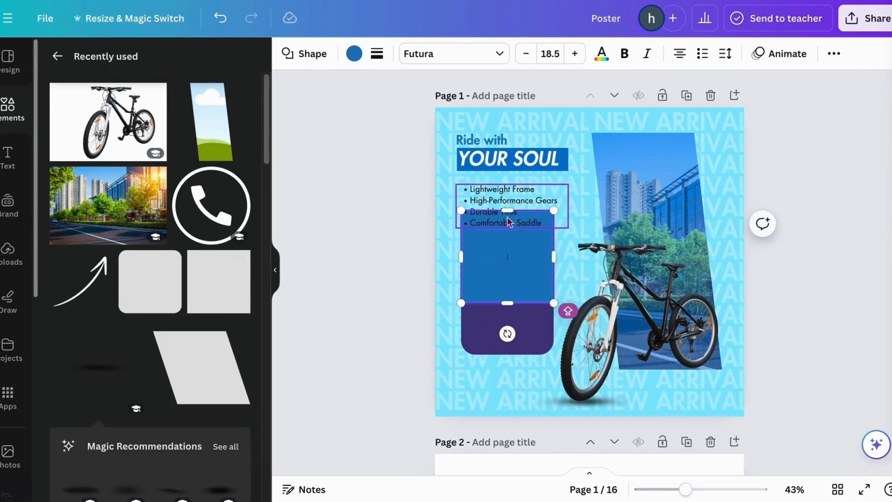
left_click_drag(508, 210, 510, 261)
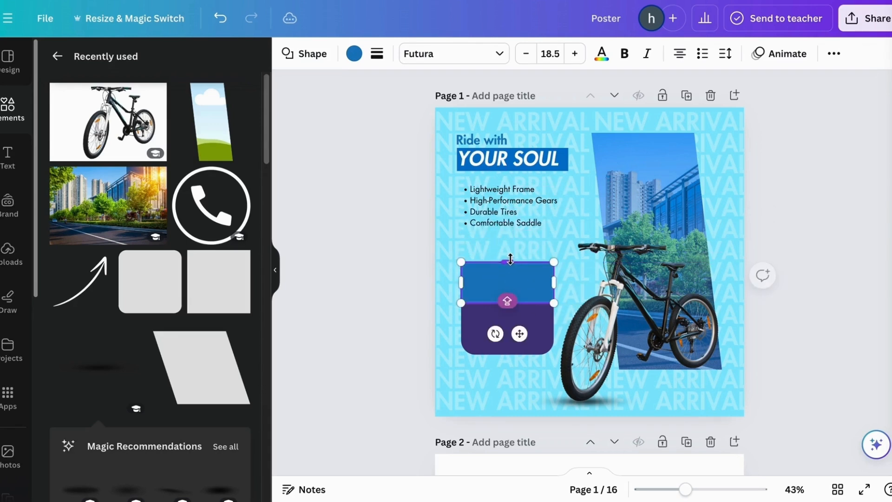
Recolour the rounded square beneath the blue band white and deselect it.
left_click(528, 322)
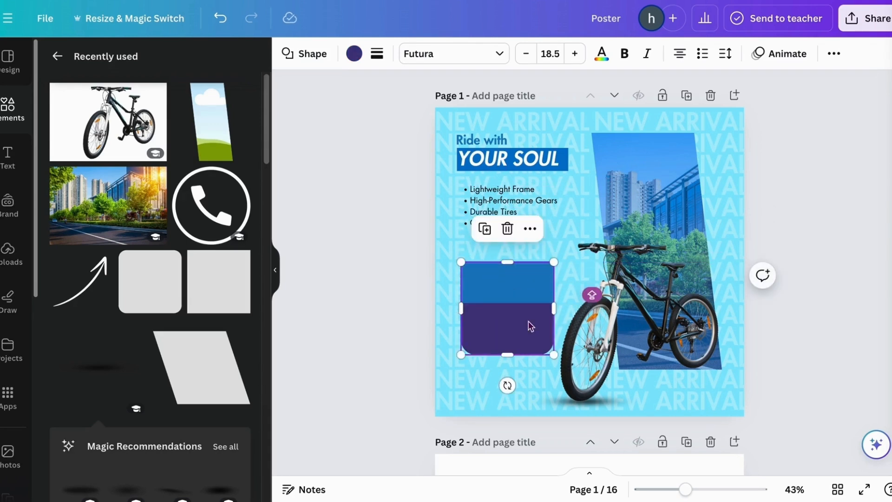
left_click(354, 52)
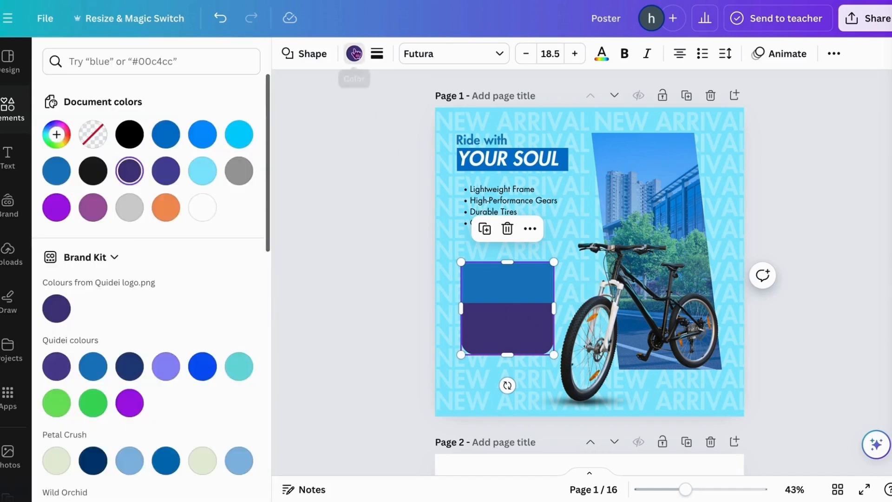
left_click(211, 204)
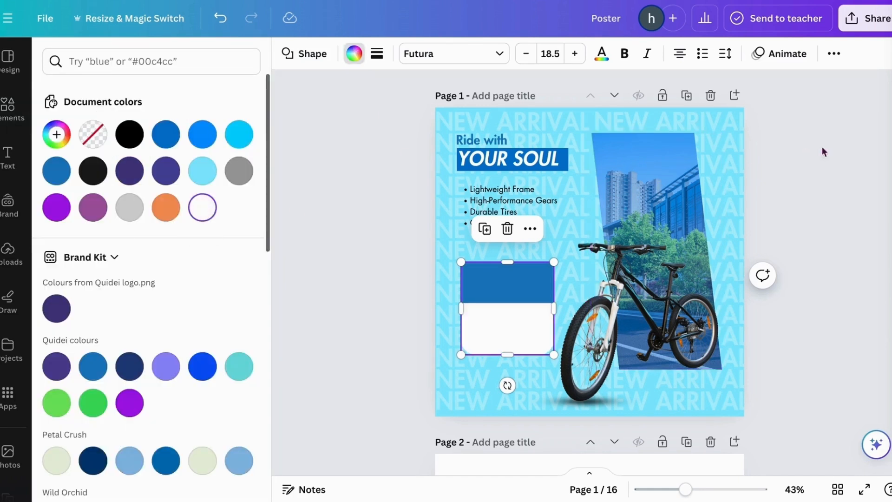
left_click(843, 151)
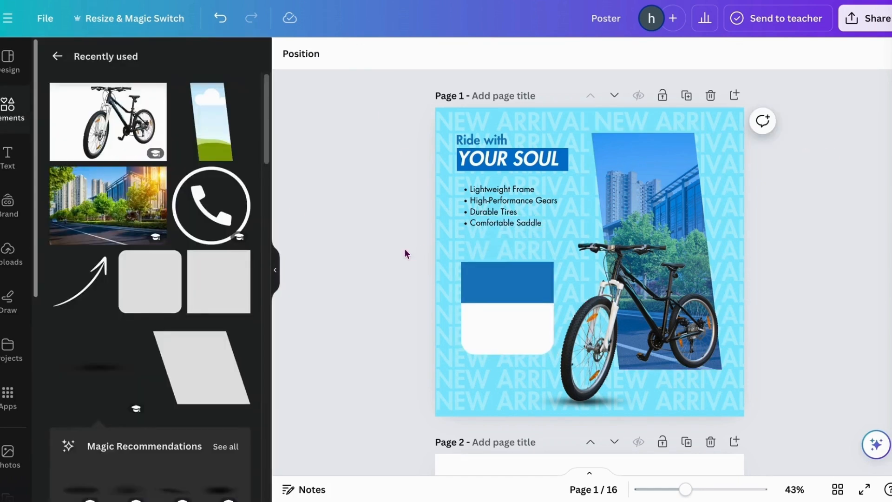
Add the recently used shadow and place it along the lower edge of the white rounded square.
left_click(532, 269)
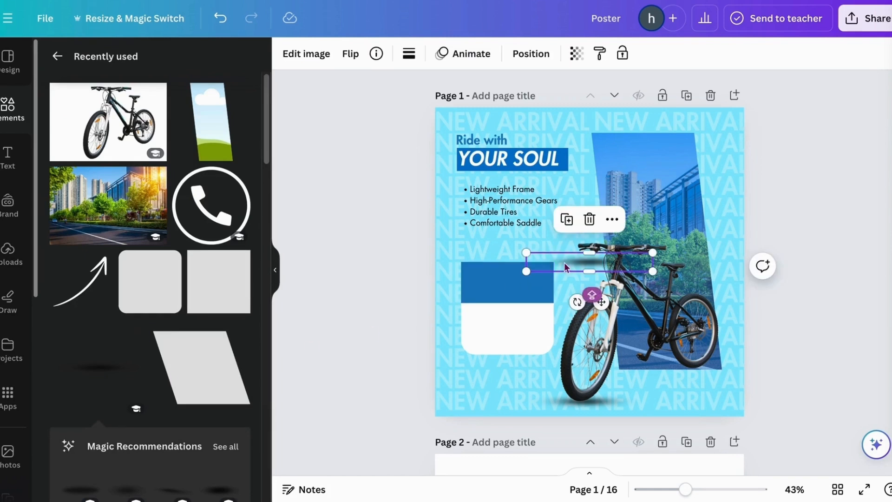
left_click_drag(568, 264, 486, 353)
Shorten the blue band on the white card by raising its lower edge slightly, and deselect it.
left_click(504, 276)
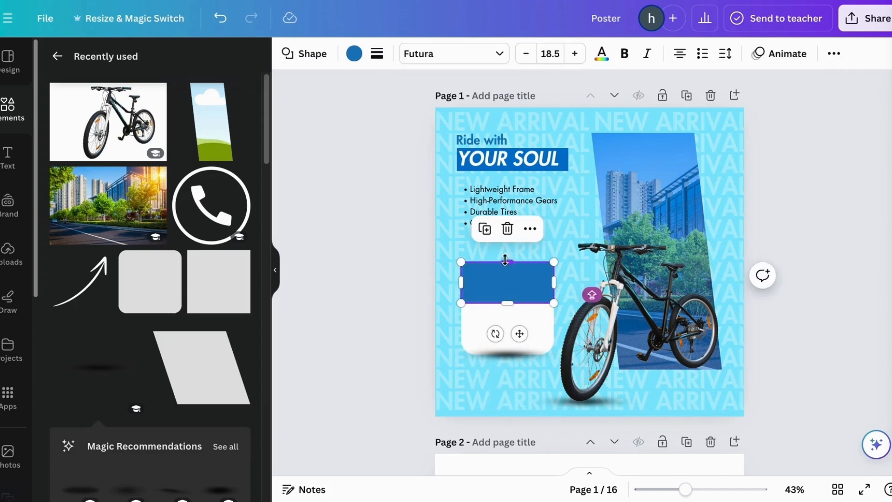
left_click_drag(505, 260, 506, 261)
double_click(535, 283)
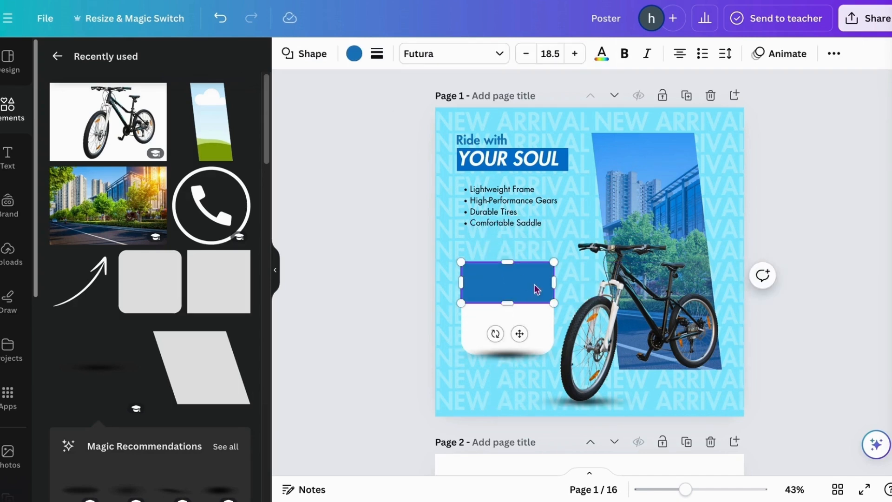
left_click(787, 191)
left_click(510, 298)
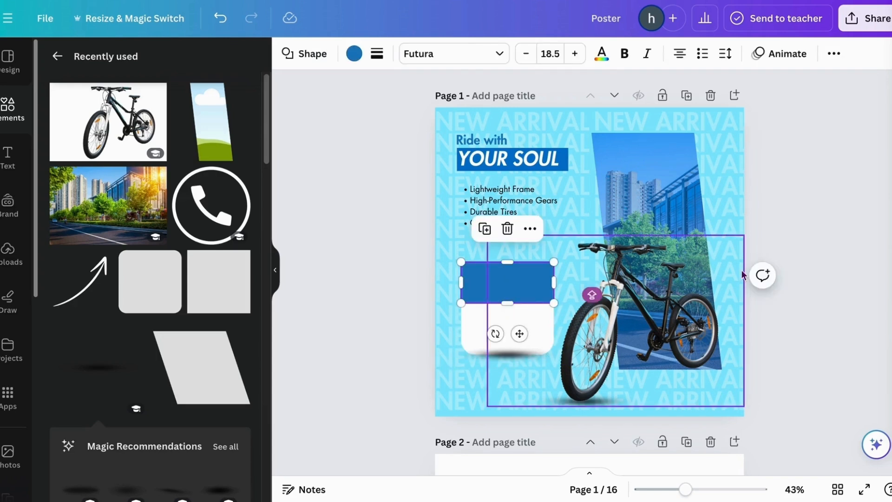
left_click(766, 244)
left_click(538, 290)
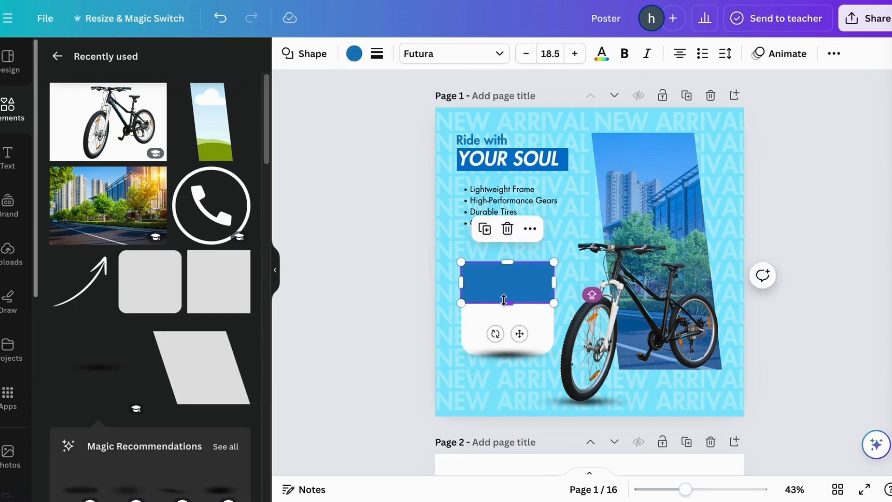
left_click_drag(505, 302, 502, 291)
left_click(821, 155)
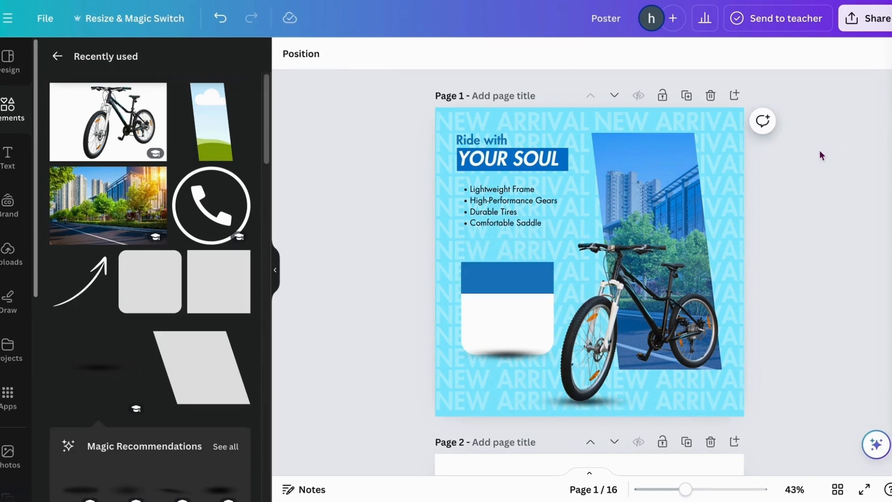
Reorder the layers so the card's shadow sits directly behind the white rounded square.
left_click(526, 278)
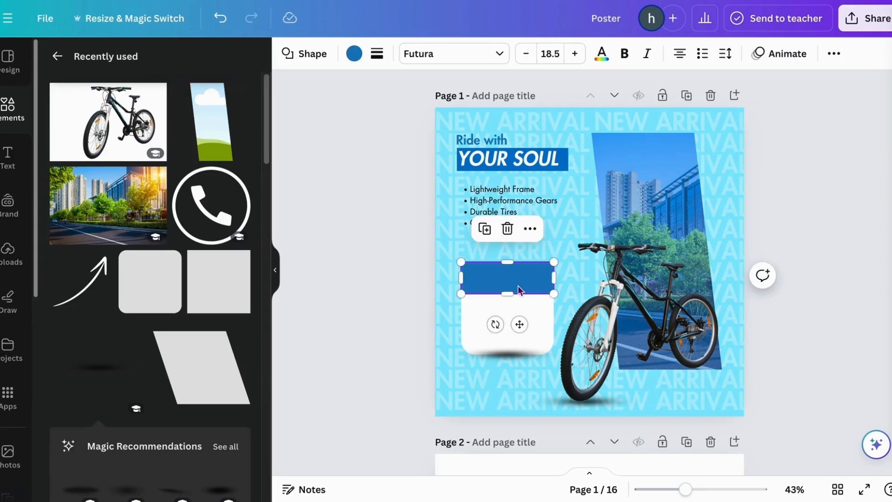
left_click(834, 54)
left_click(731, 93)
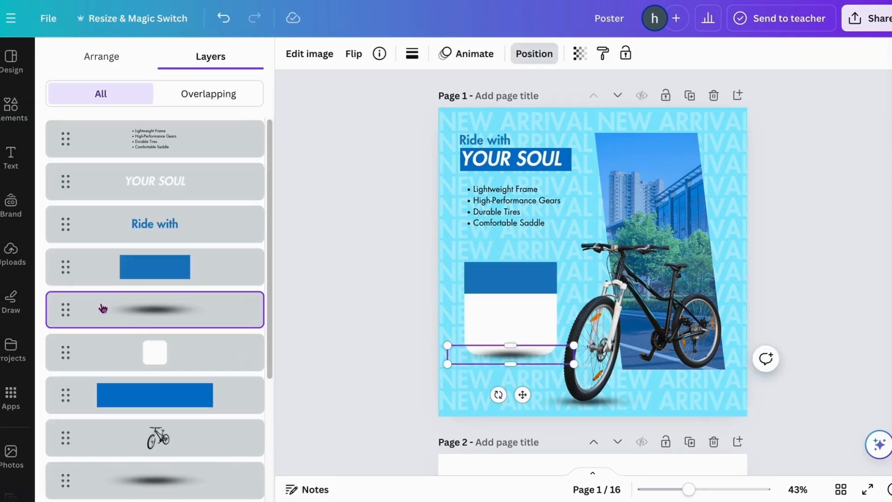
left_click_drag(122, 316, 111, 371)
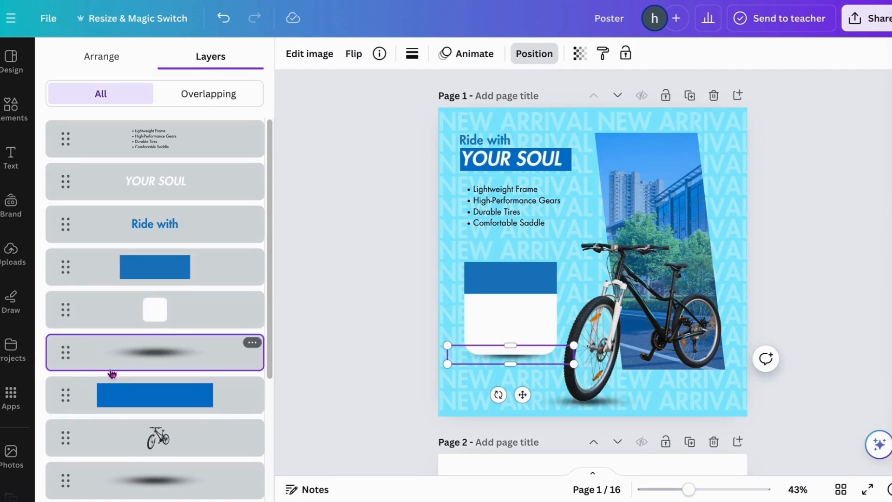
left_click(295, 285)
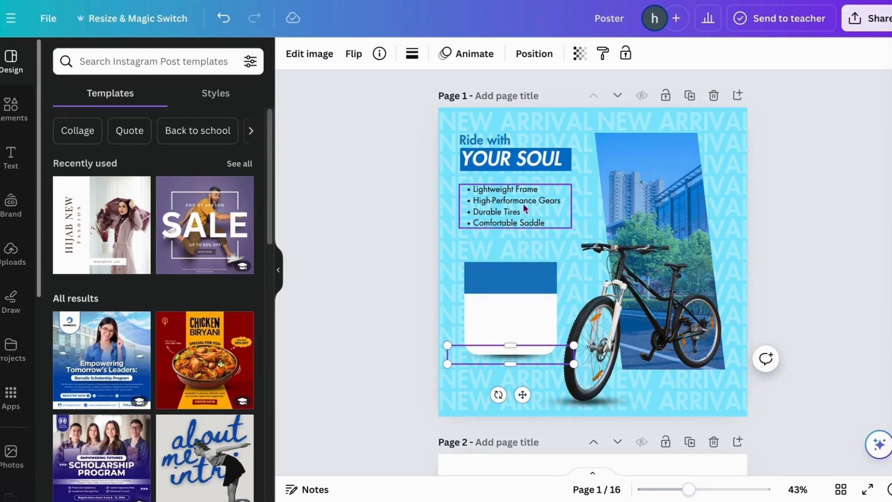
left_click_drag(524, 206, 525, 207)
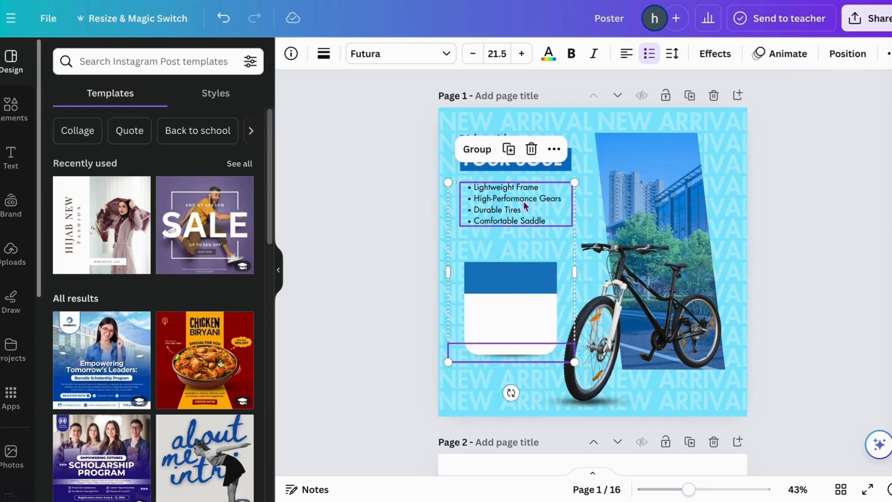
key("ctrl+z")
left_click(841, 56)
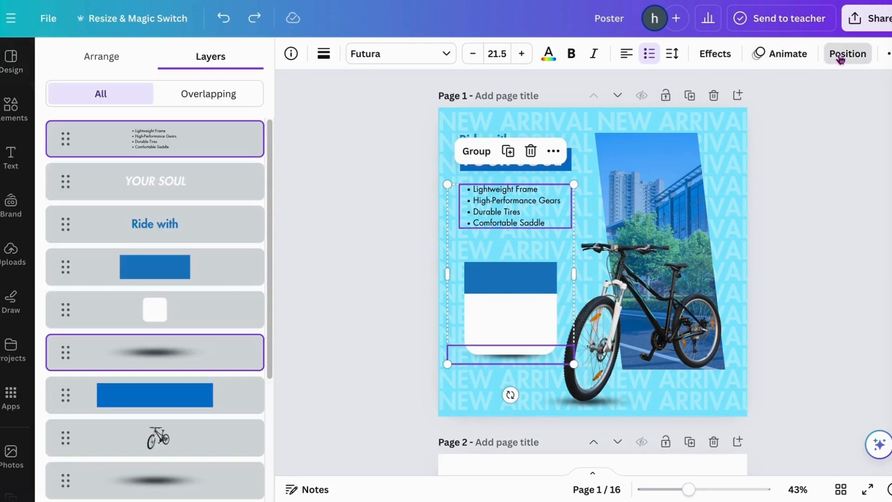
left_click(217, 135)
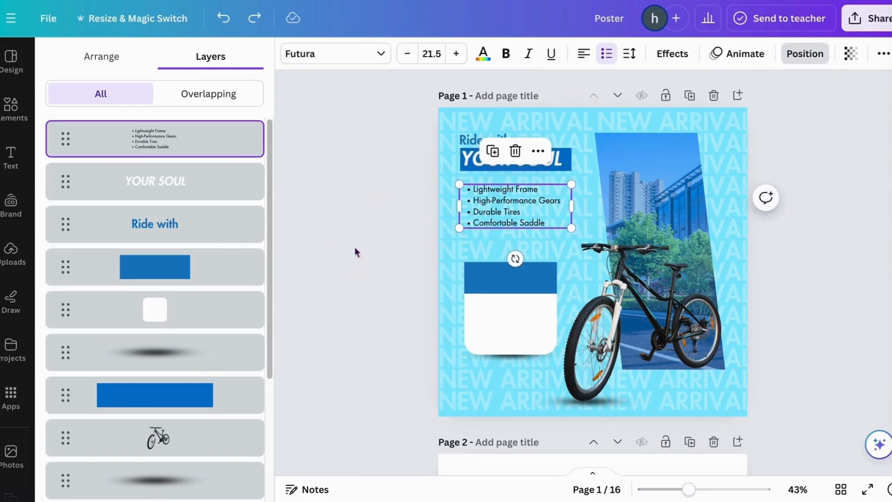
Move only the feature list slightly lower beneath the headline bar and deselect it.
left_click(375, 196)
left_click_drag(528, 212, 528, 218)
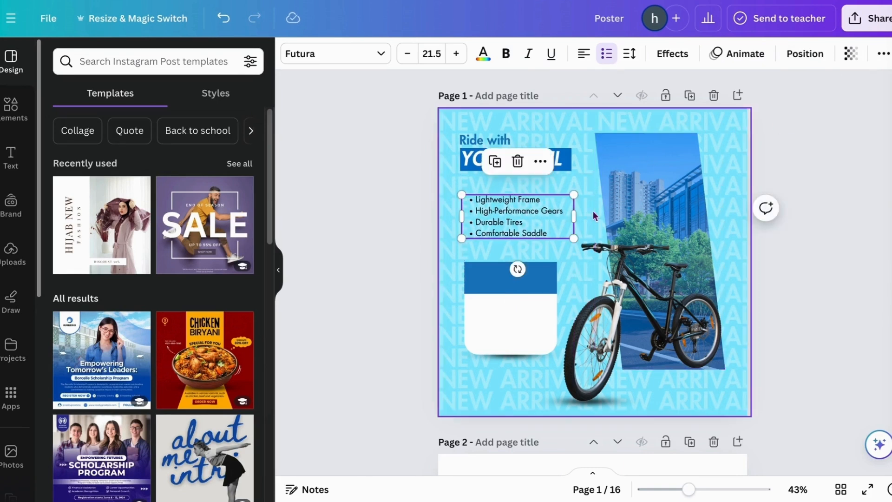
left_click(809, 152)
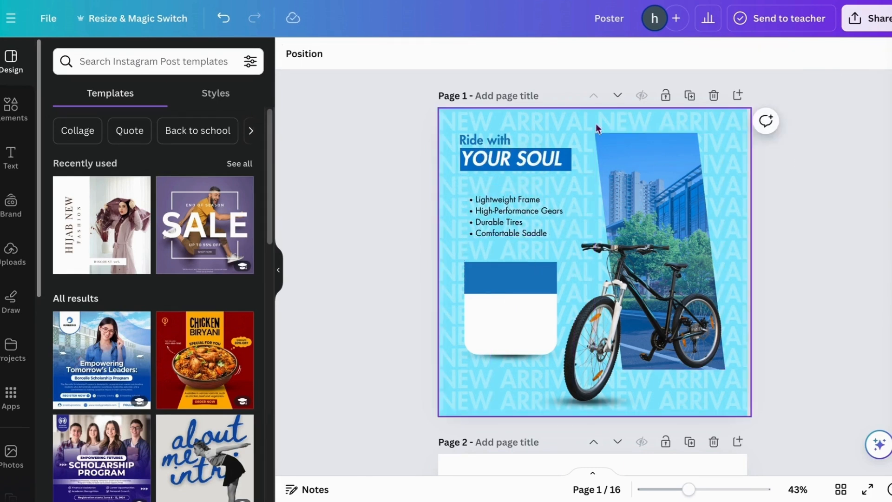
Group the card's blue band, white rounded square and shadow layers together.
left_click(307, 58)
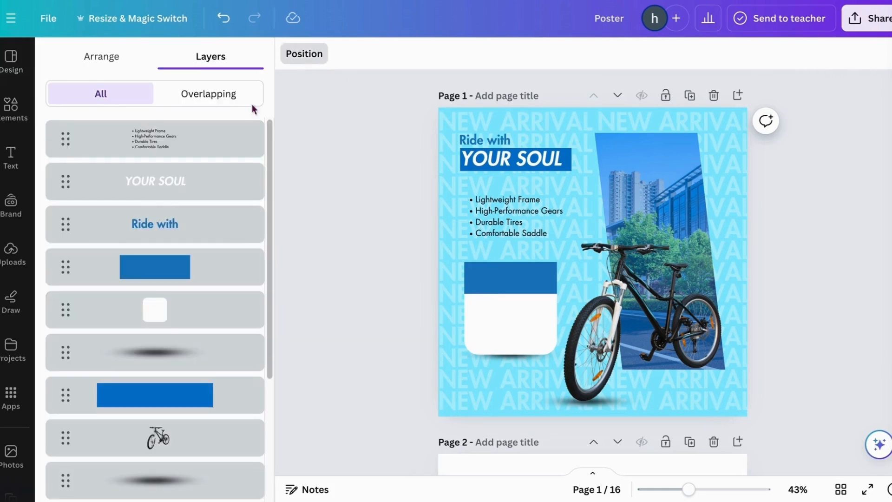
left_click(145, 276)
left_click(145, 316, "shift")
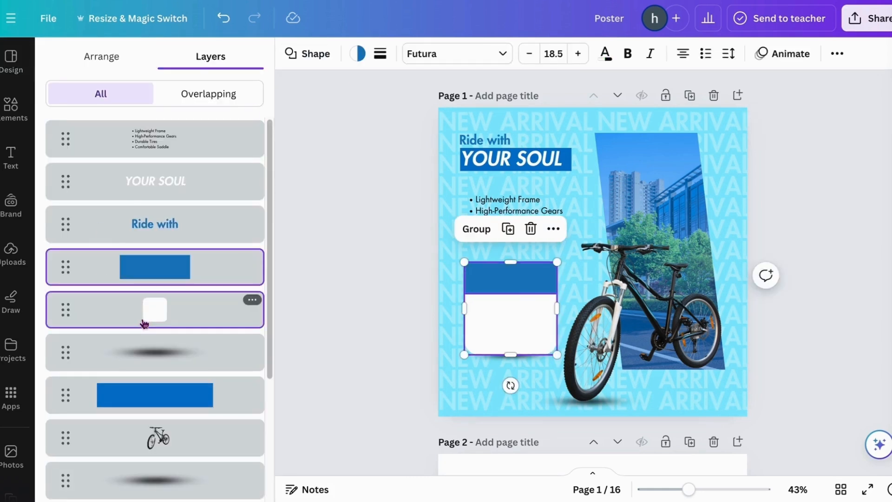
left_click(145, 354, "shift")
left_click(476, 229)
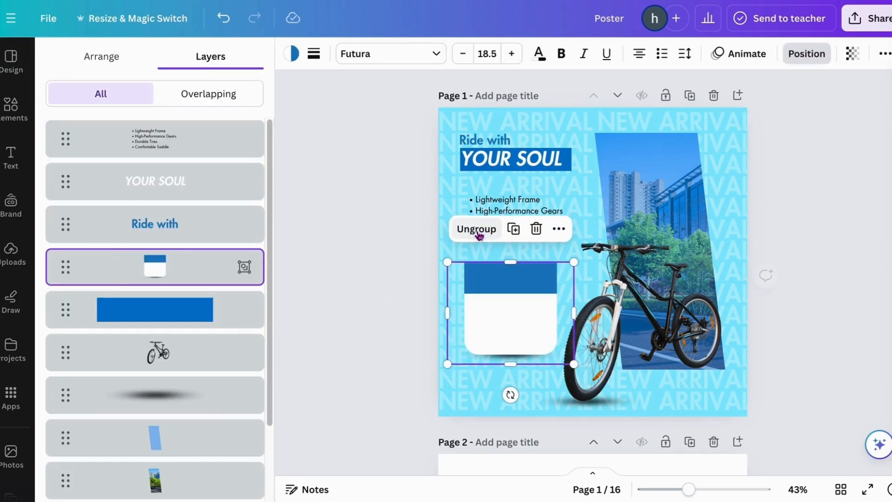
Move the grouped card slightly lower, and move the feature list a little further down, aligned with the headline.
left_click_drag(516, 321, 513, 321)
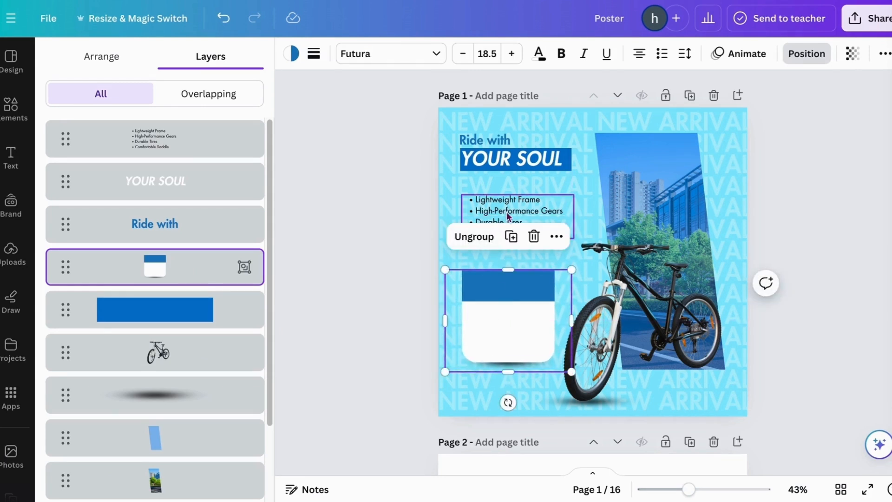
left_click_drag(500, 284, 499, 284)
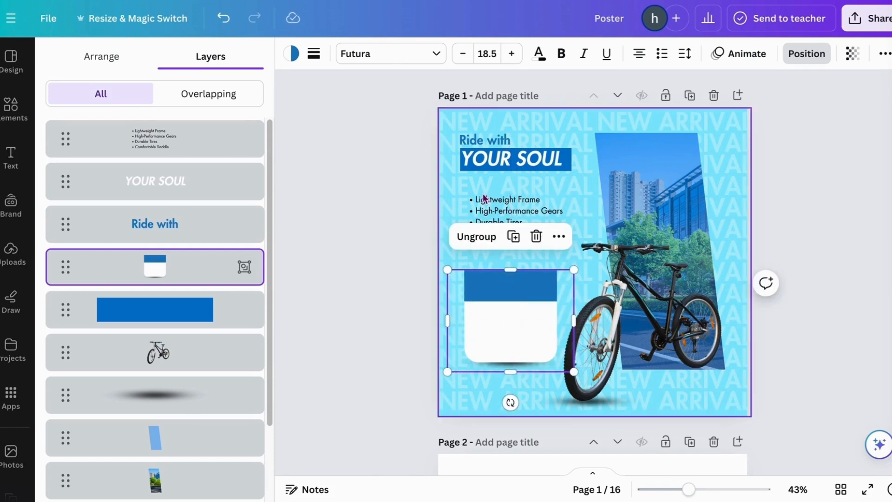
left_click_drag(485, 201, 482, 203)
double_click(482, 203)
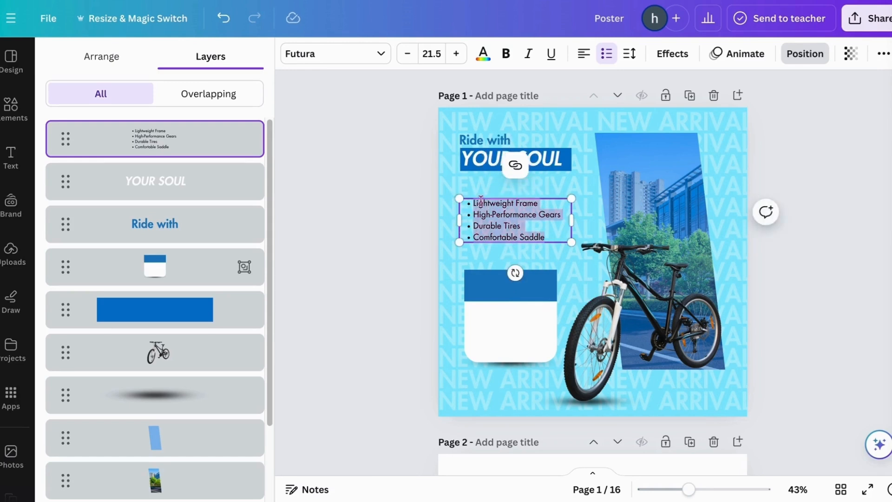
left_click(812, 135)
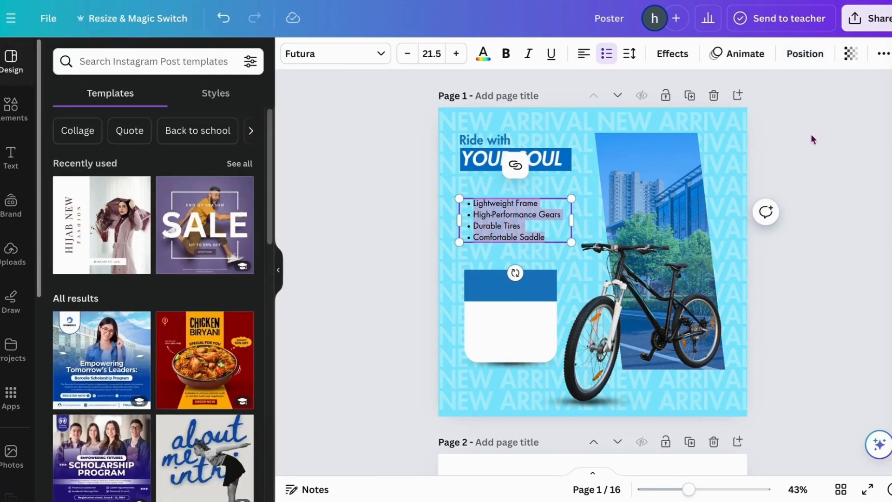
Duplicate the "Ride with" text and place the copy over the card's blue band.
left_click(508, 309)
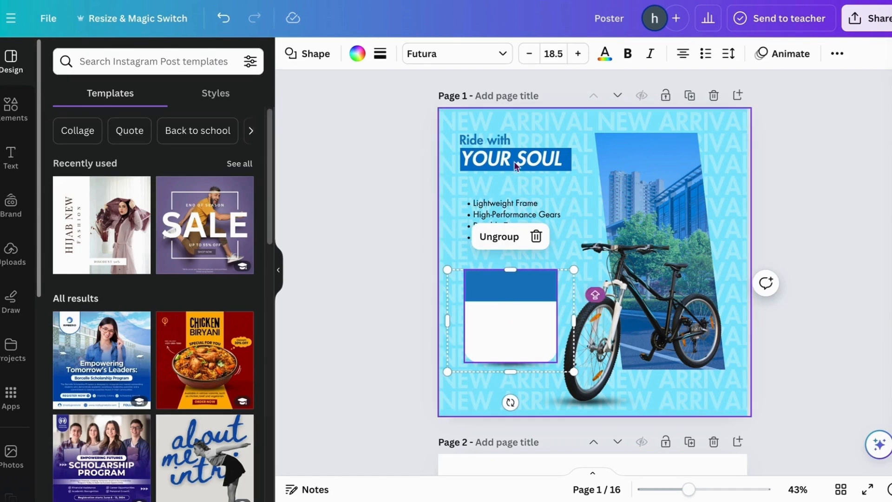
left_click(509, 145)
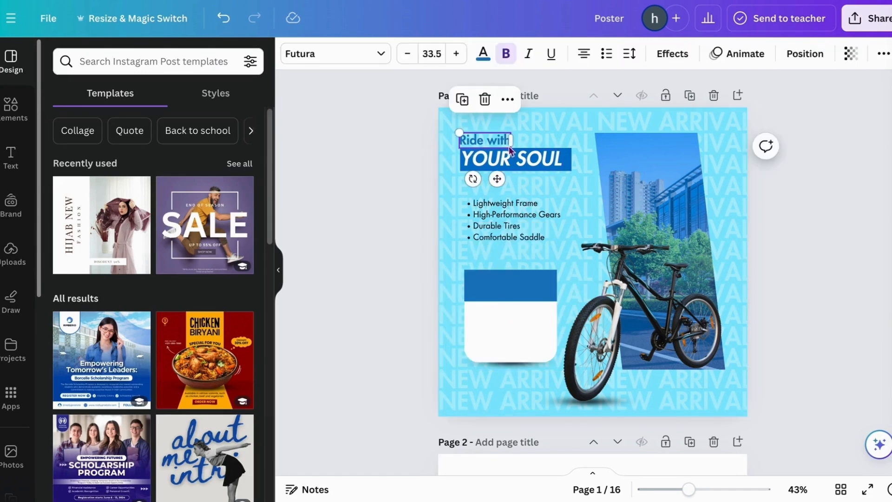
left_click(473, 100)
left_click_drag(482, 146, 486, 284)
Replace the copied text on the blue band with "Limited Time Offer" and select the new wording.
double_click(486, 284)
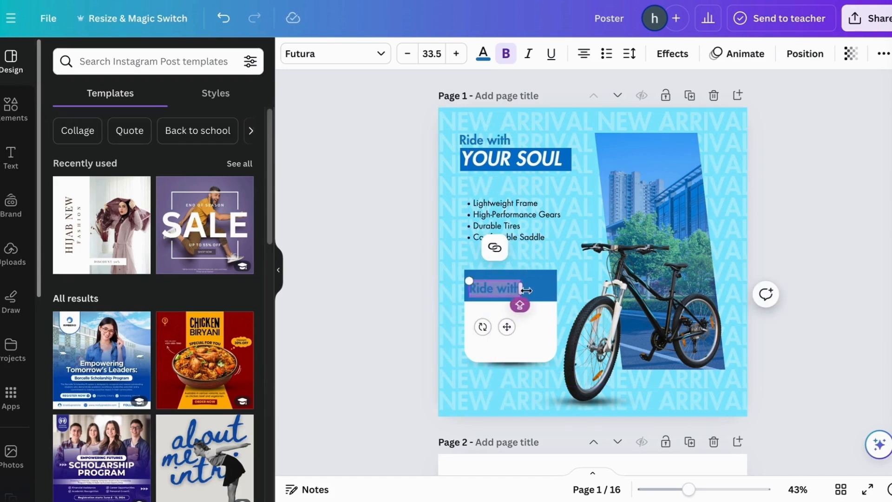
key("BackSpace")
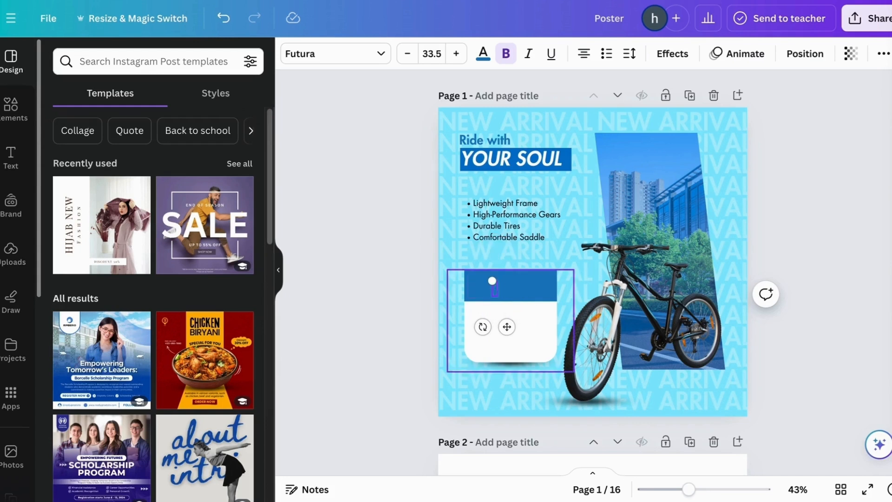
left_click(486, 281)
left_click_drag(485, 280, 445, 281)
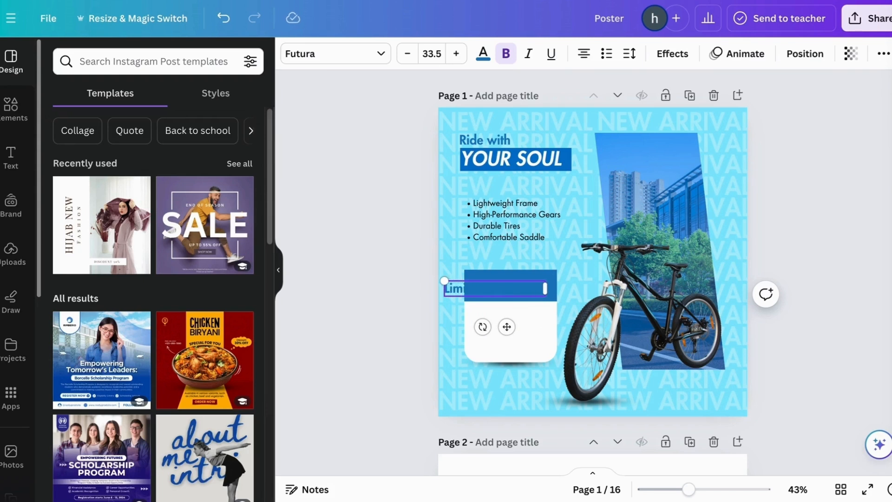
double_click(516, 290)
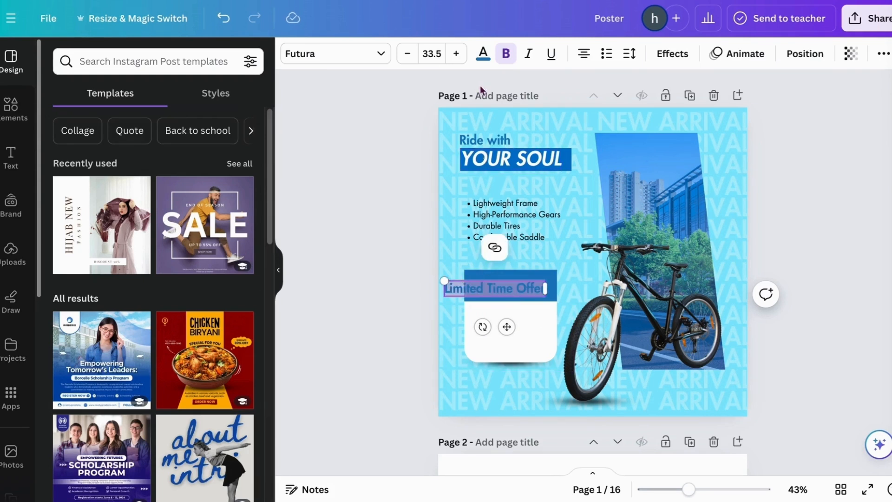
Colour the "Limited Time Offer" text white, remove its bold formatting and shrink it to size 20.
left_click(483, 54)
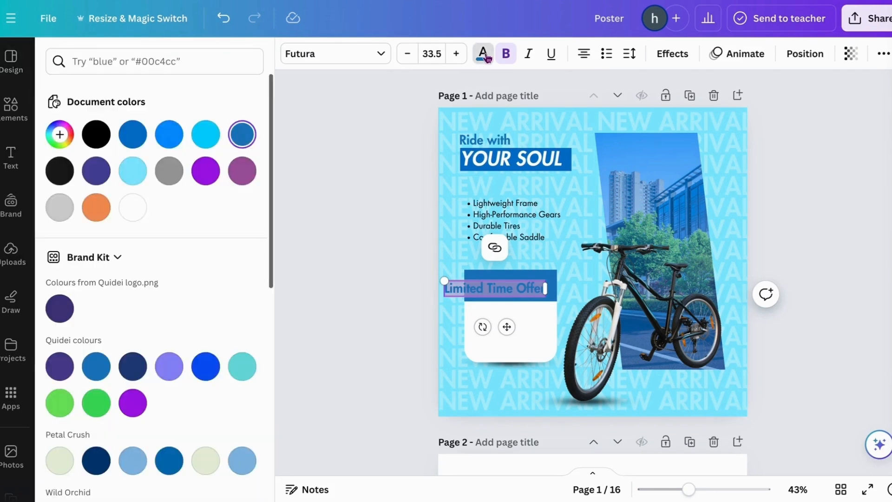
left_click(132, 208)
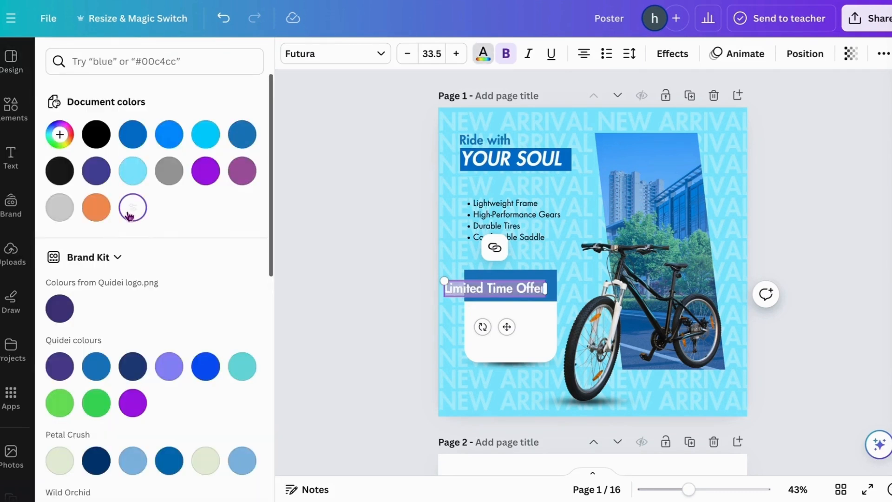
left_click(506, 54)
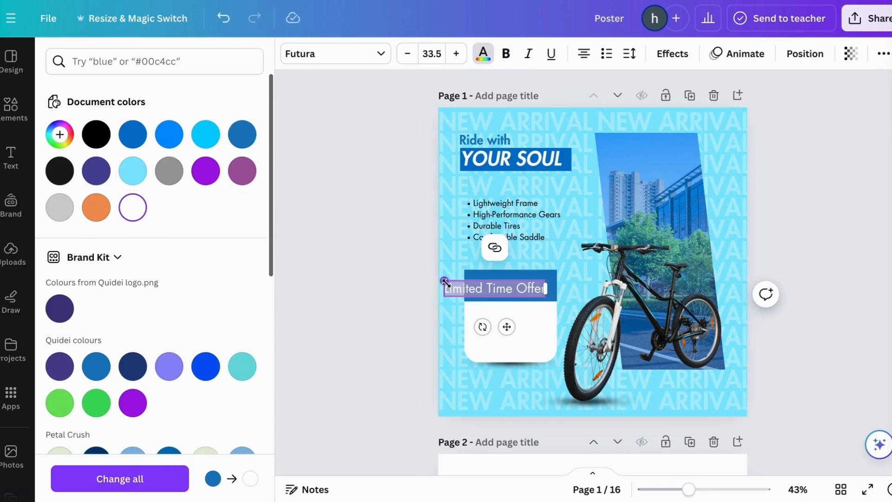
left_click_drag(444, 282, 487, 287)
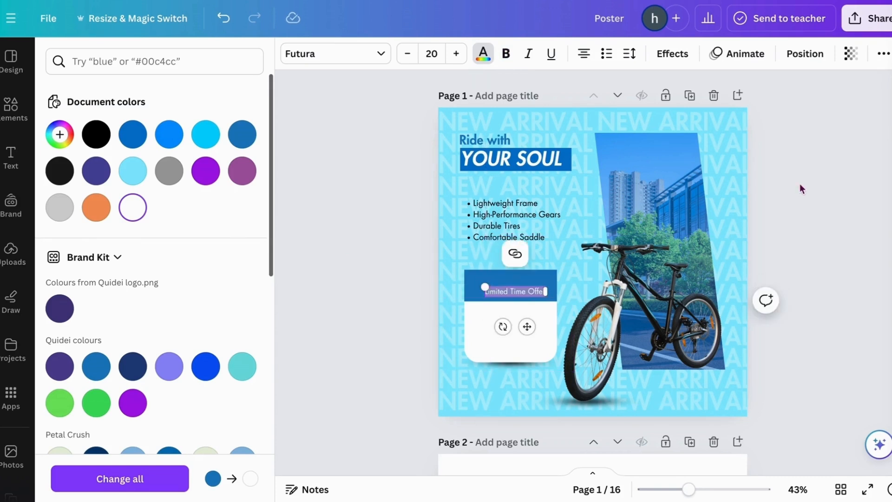
left_click(790, 191)
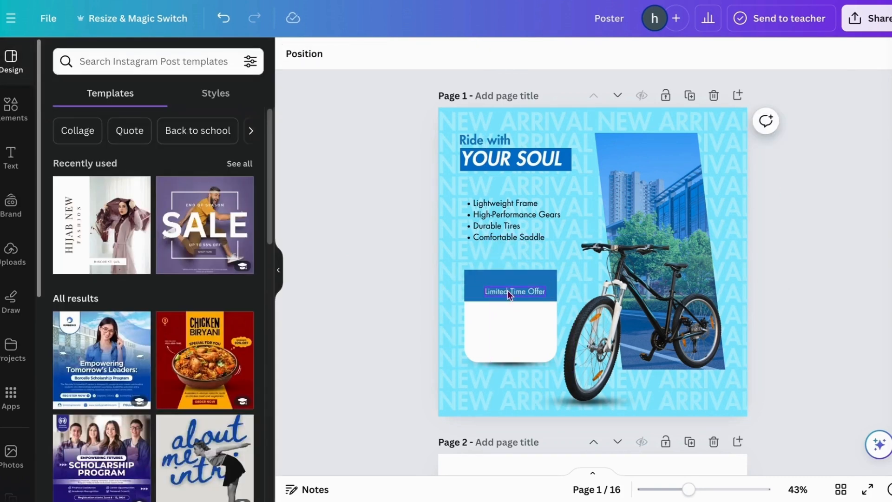
Enlarge the "Limited Time Offer" text to size 26 and centre it on the card's blue band.
left_click_drag(507, 290, 493, 284)
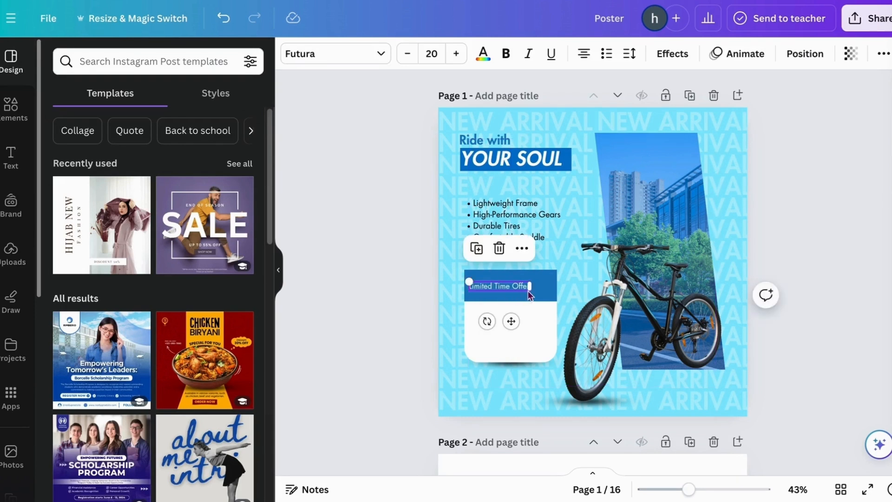
left_click(455, 54)
left_click(456, 54)
left_click(456, 53)
left_click(456, 54)
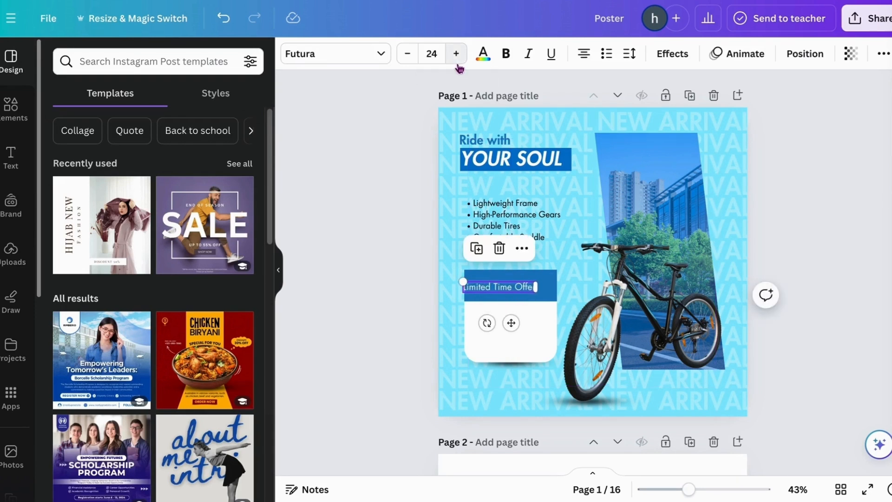
left_click(456, 53)
left_click(456, 54)
left_click_drag(499, 284, 511, 286)
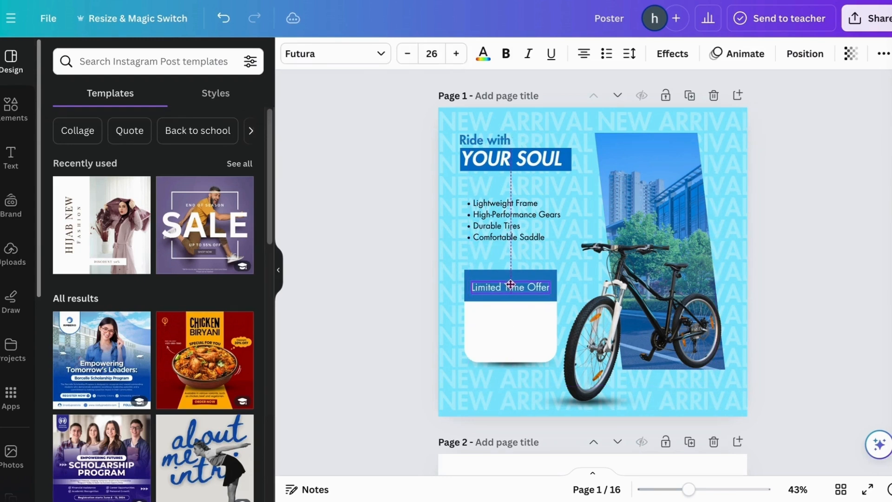
double_click(510, 286)
left_click(808, 197)
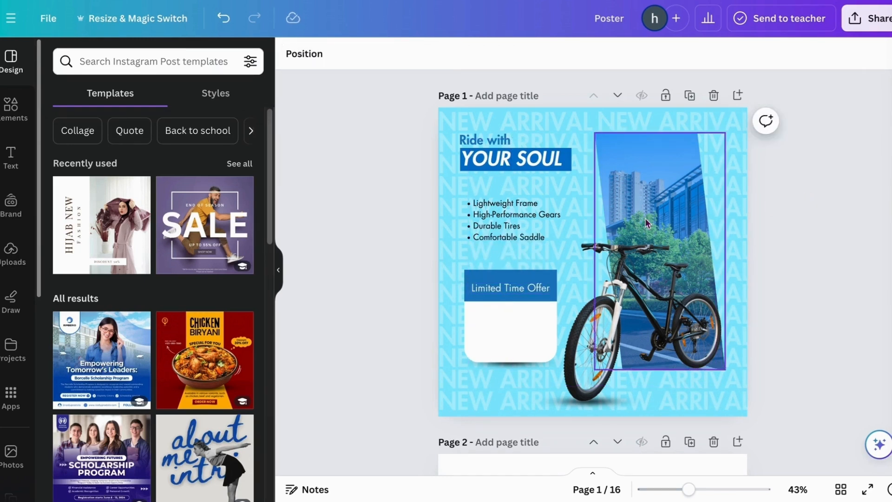
Duplicate the "Limited Time Offer" text and place the copy on the white area just below the blue band.
left_click(524, 282)
left_click(523, 286)
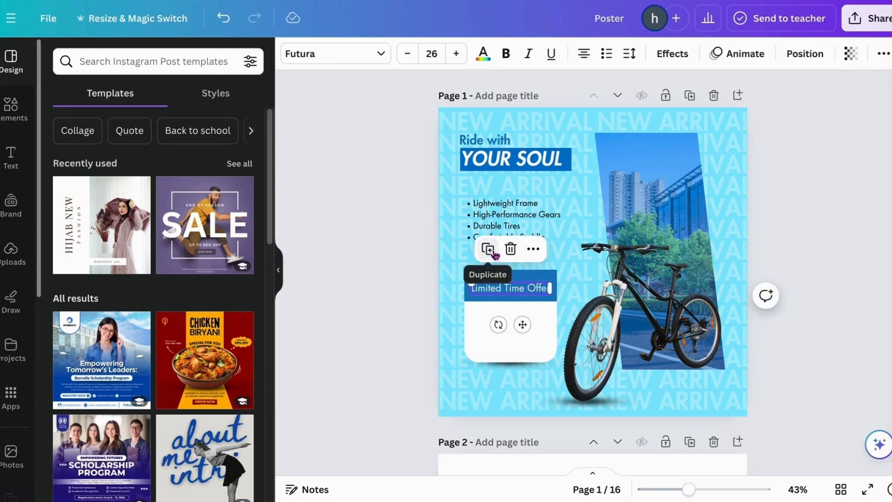
left_click(488, 249)
left_click_drag(501, 288, 503, 308)
left_click(504, 309)
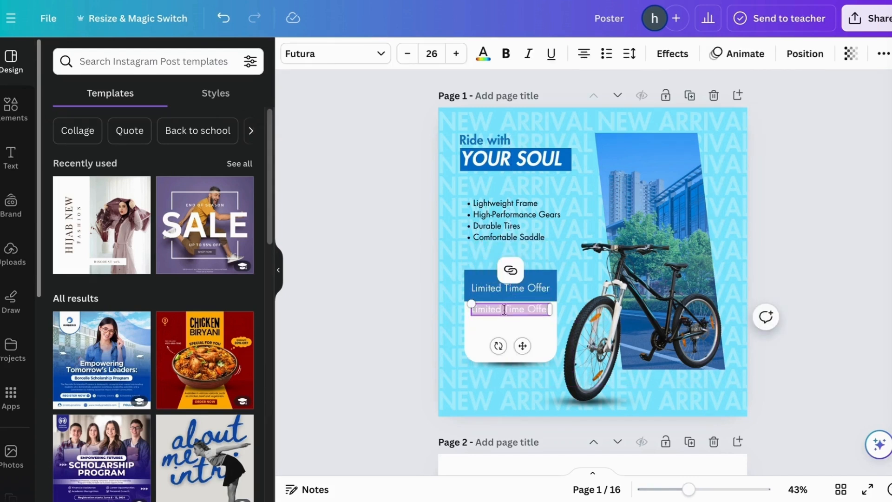
Replace the copied text below the band with "—AUGUST—" and colour it black.
key("BackSpace")
key("Caps_Lock")
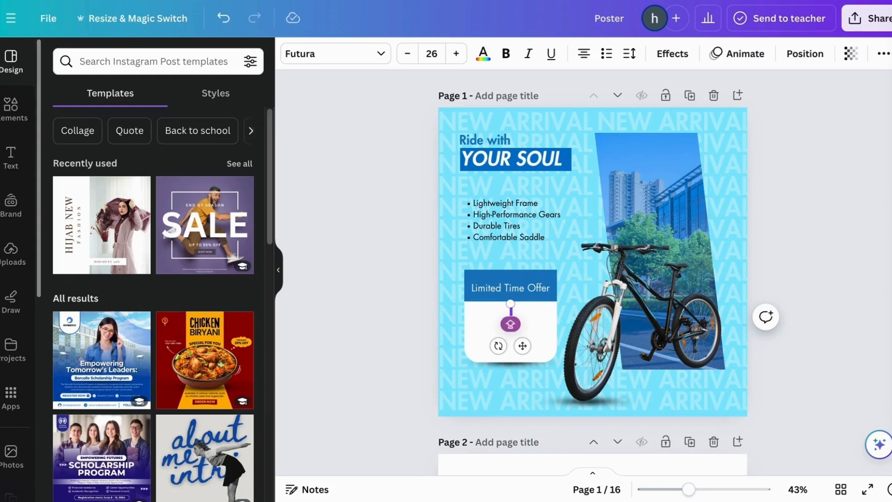
type("UP")
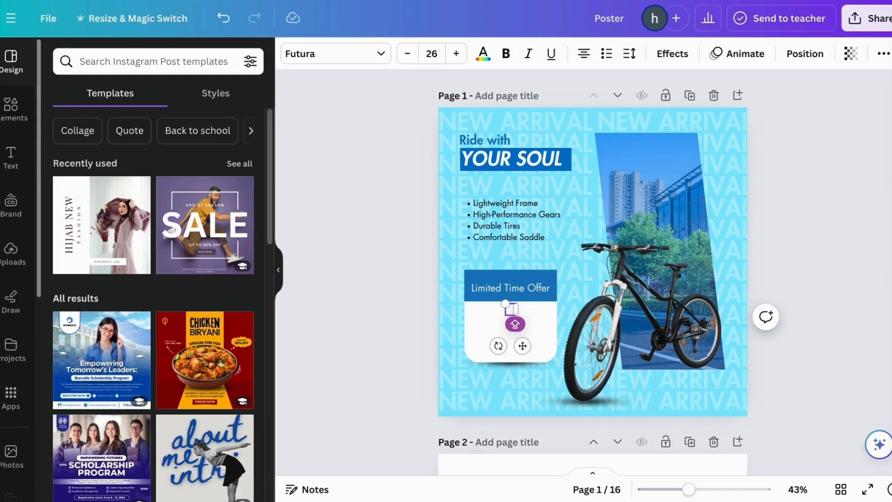
type(" TO 50")
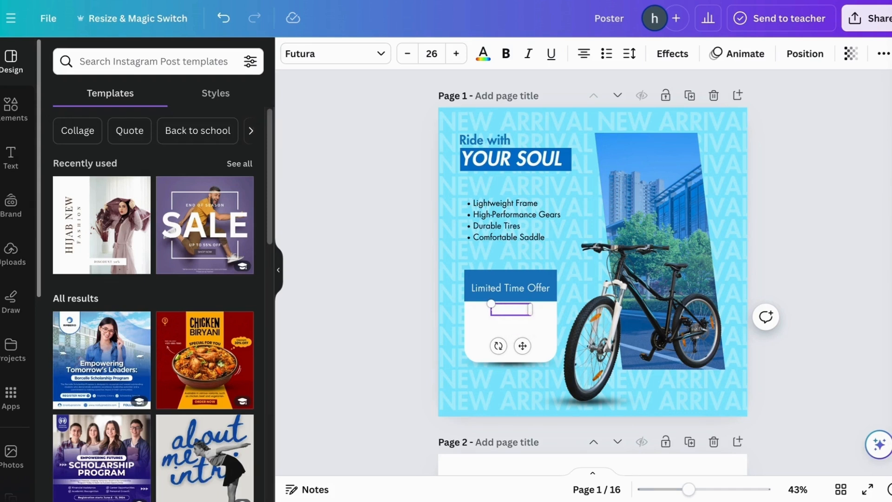
type("% ")
type("--")
triple_click(527, 307)
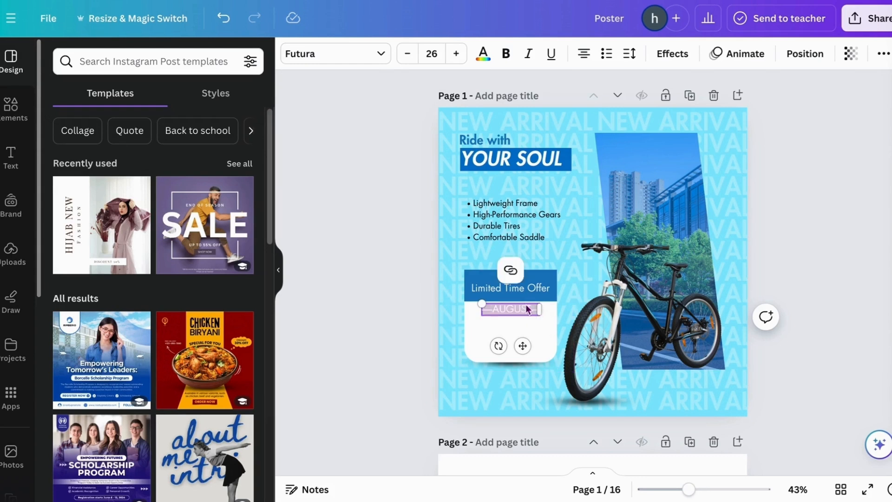
left_click(483, 55)
left_click(99, 138)
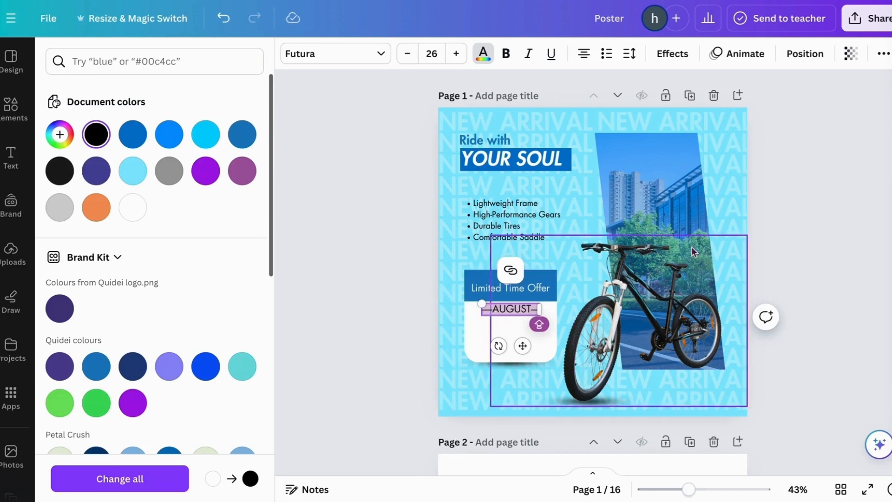
left_click(788, 234)
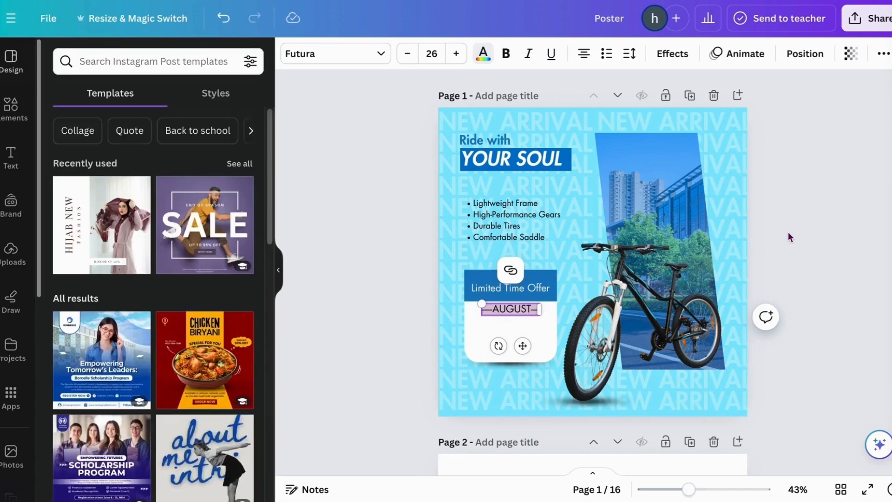
Add spaces between the dashes and the word so the line reads "— AUGUST —", and nudge it slightly down, centred on the card.
left_click(498, 311)
left_click(495, 315)
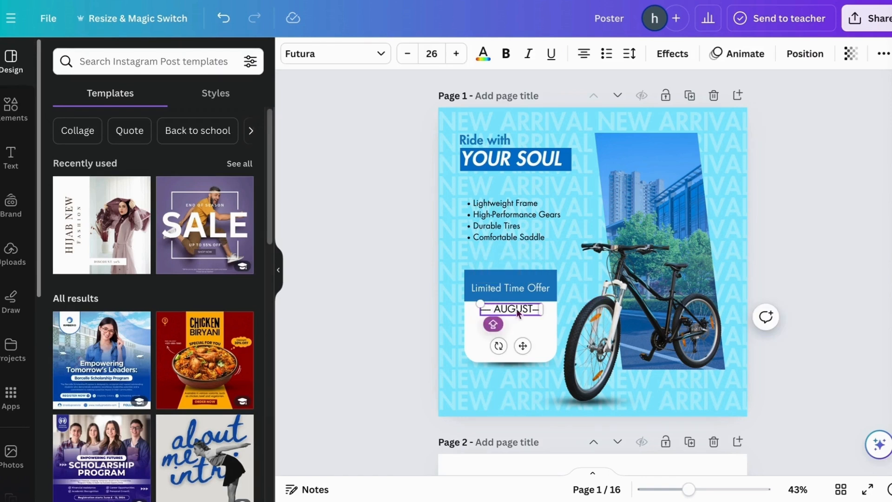
left_click(534, 311)
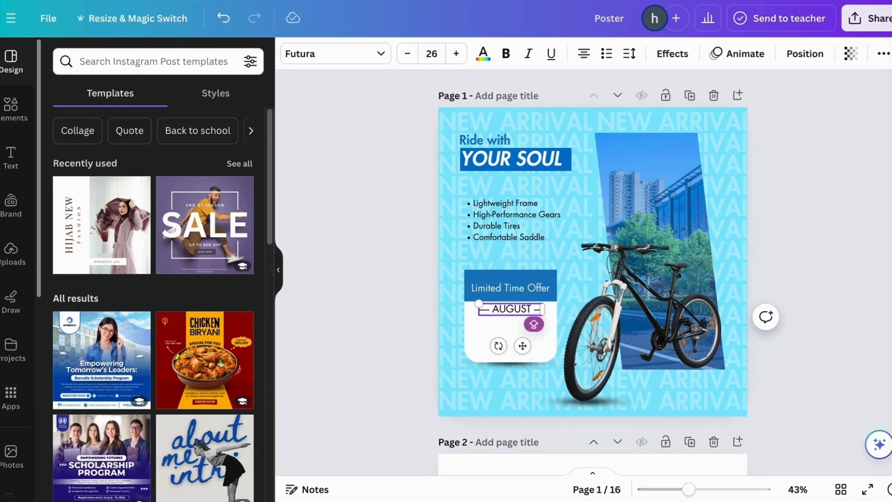
left_click(769, 230)
left_click(518, 309)
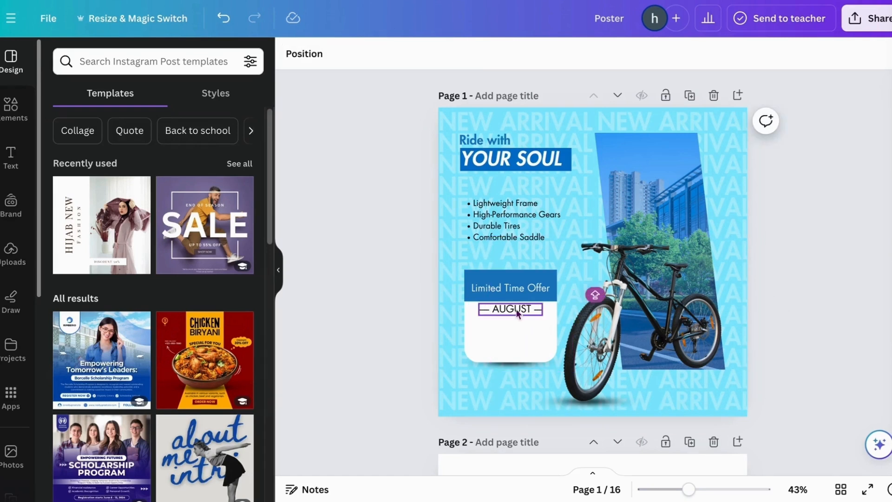
left_click(513, 311)
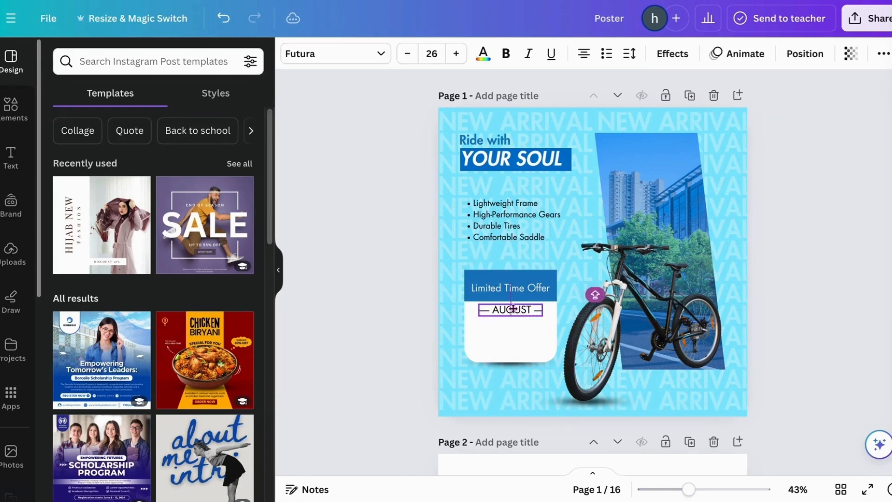
key("Escape")
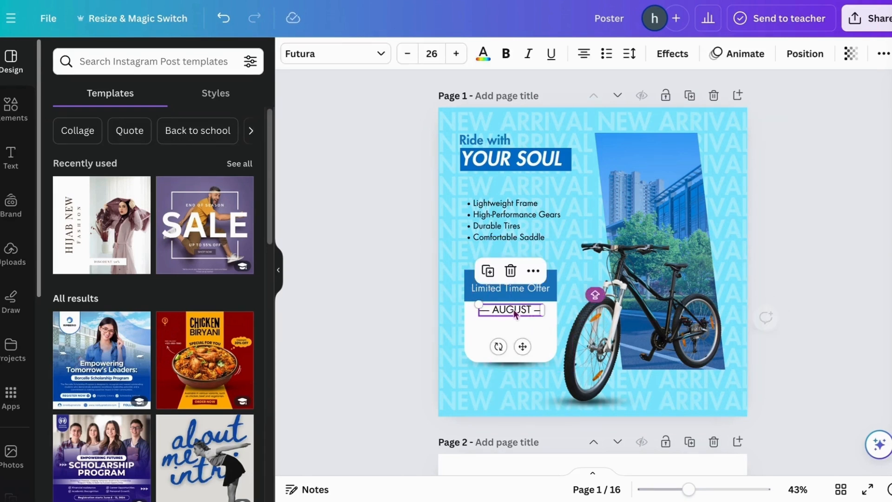
left_click(792, 213)
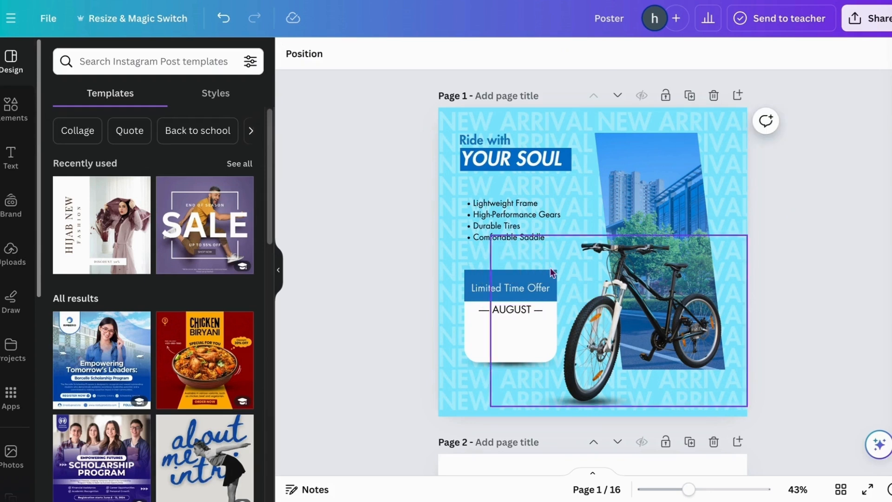
Duplicate the "Limited Time Offer" text, place the copy below the AUGUST line, and make it blue and bold.
double_click(505, 288)
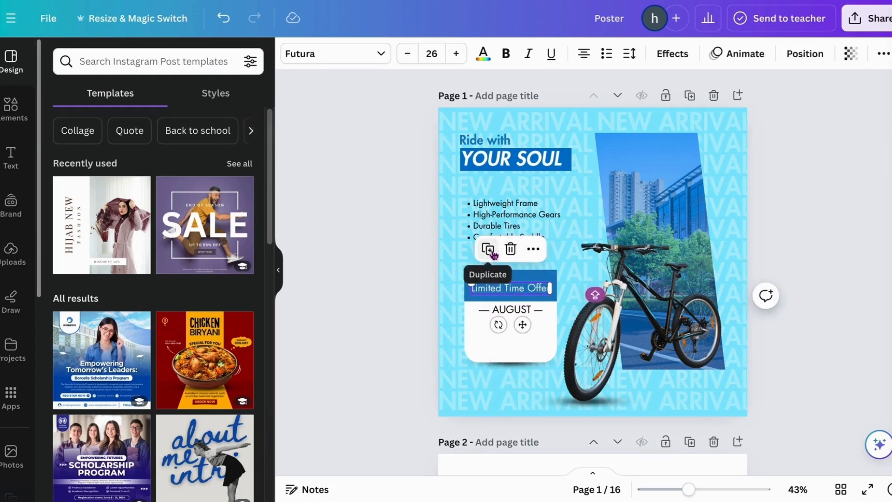
left_click(488, 249)
left_click_drag(503, 292, 497, 321)
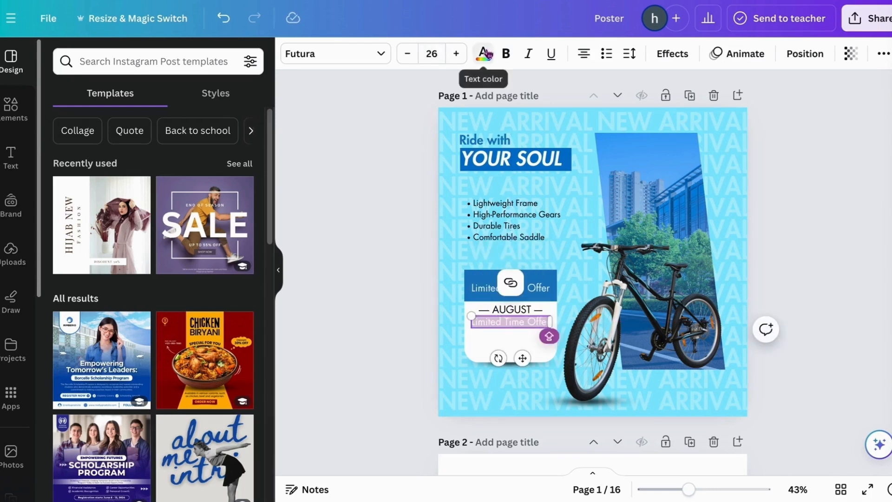
left_click(483, 54)
left_click(139, 134)
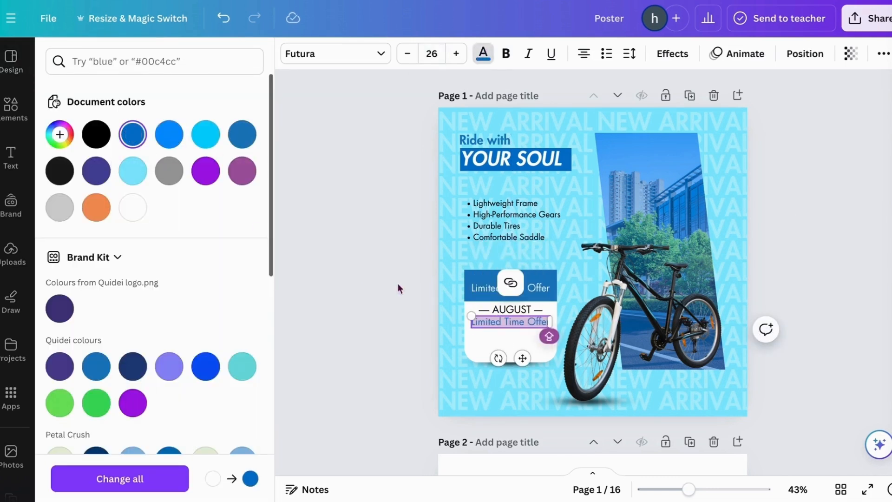
left_click(501, 59)
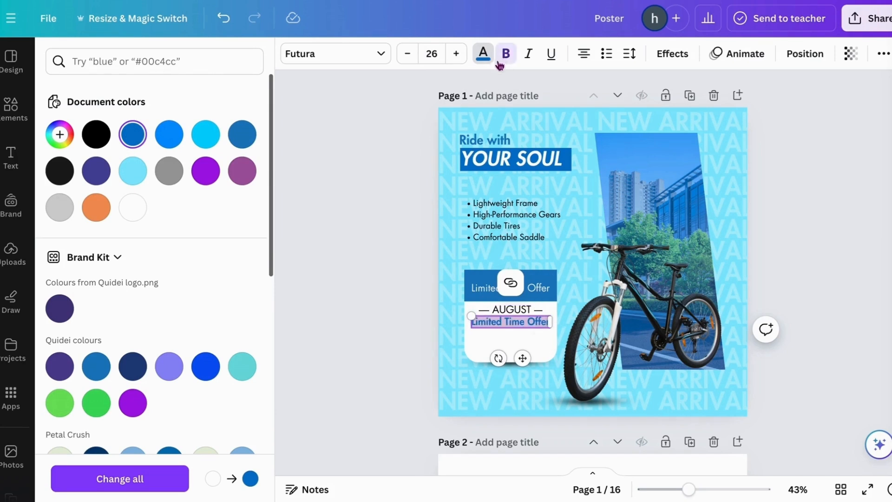
Replace the blue copy's text with "Rs" and move it under the start of the AUGUST line.
key("BackSpace")
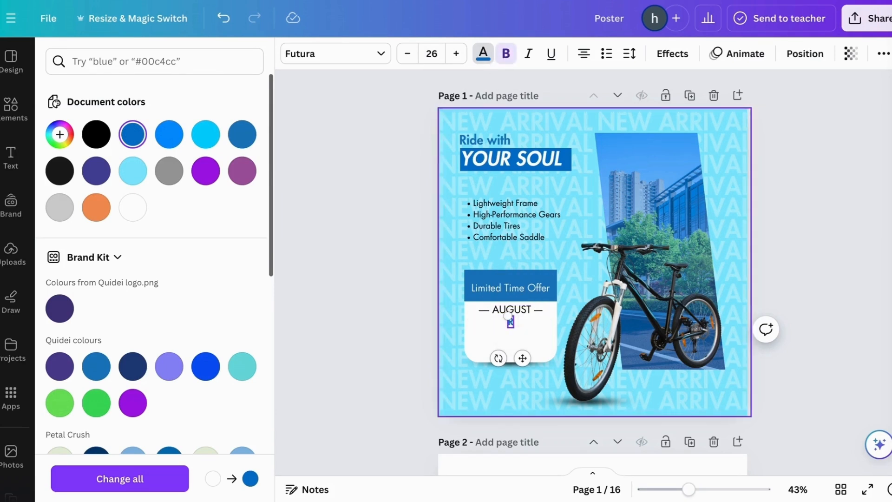
left_click(838, 158)
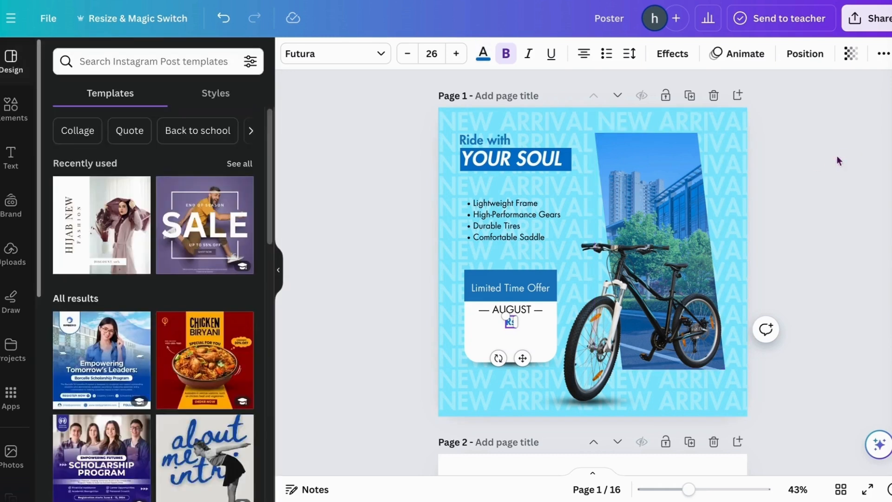
left_click(816, 219)
left_click_drag(510, 324, 485, 324)
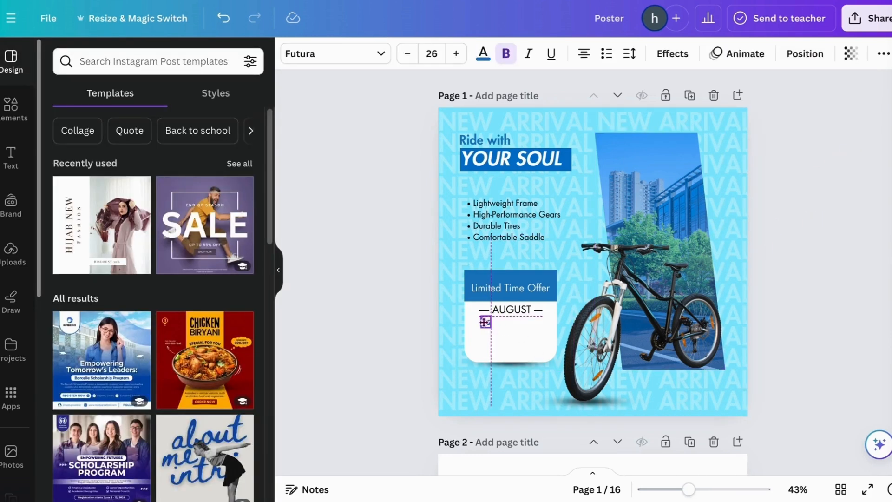
Duplicate the "Rs" text, enlarge the copy to size 77.8 below the AUGUST line and replace its text with "7999/-".
left_click(462, 283)
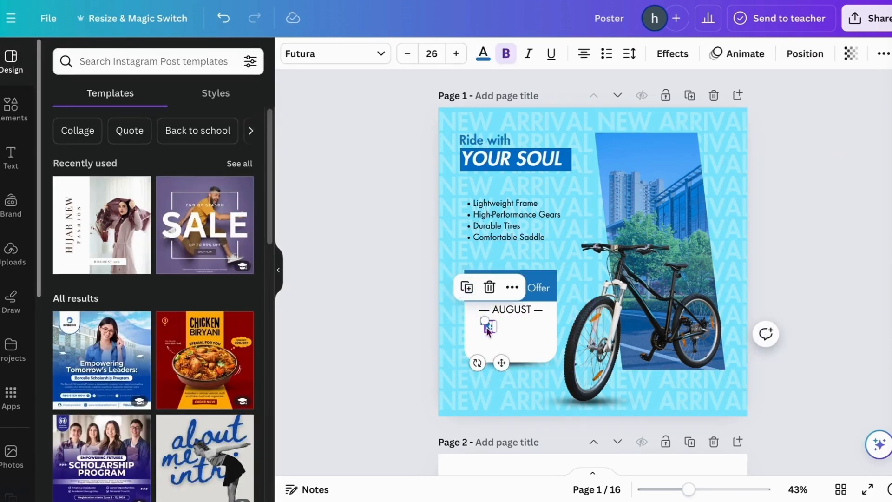
left_click_drag(493, 330, 537, 346)
double_click(515, 343)
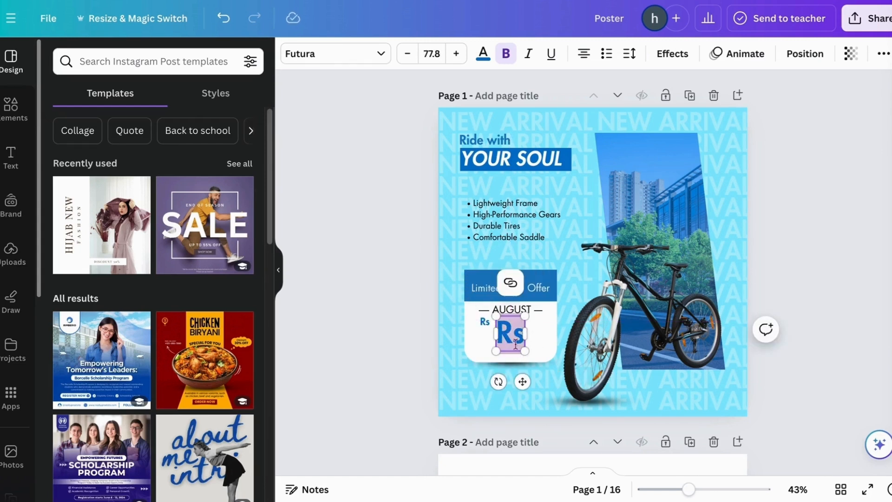
key("BackSpace")
type("7999")
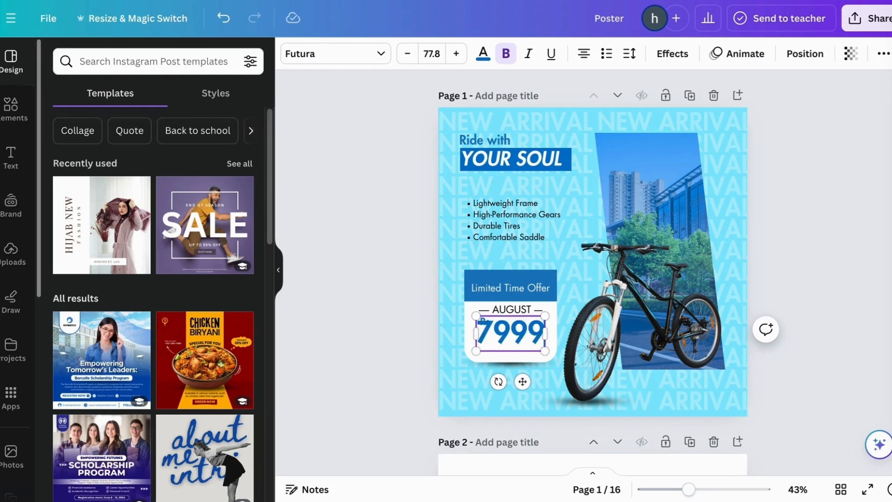
type("/")
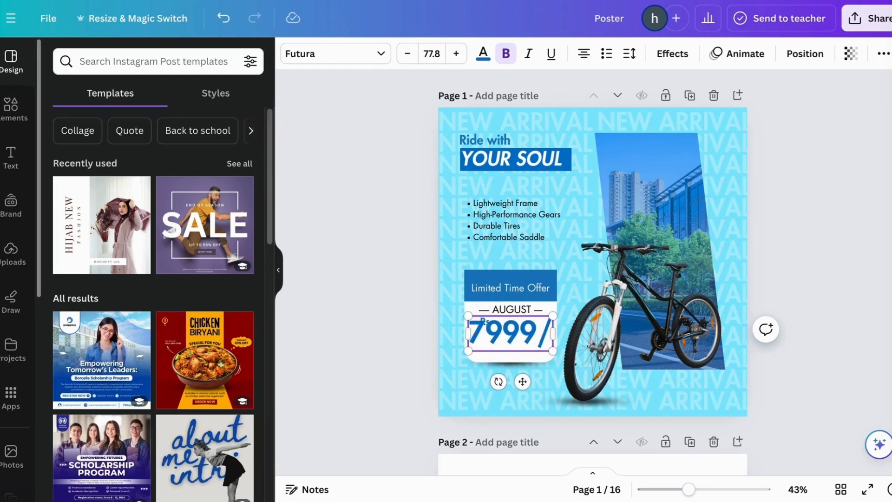
type("-")
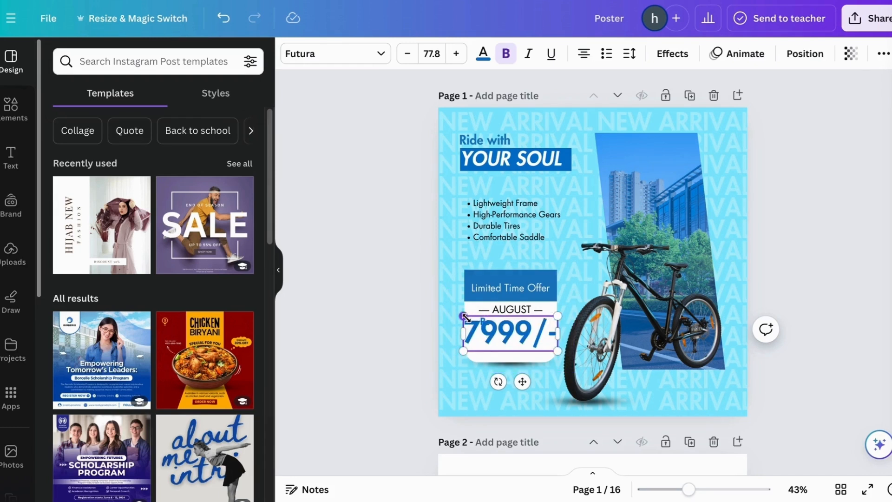
Shrink the "7999/-" text to size 48.7 and set "Rs" at its upper-left corner, aligned with the start of the AUGUST line.
left_click_drag(465, 317, 490, 326)
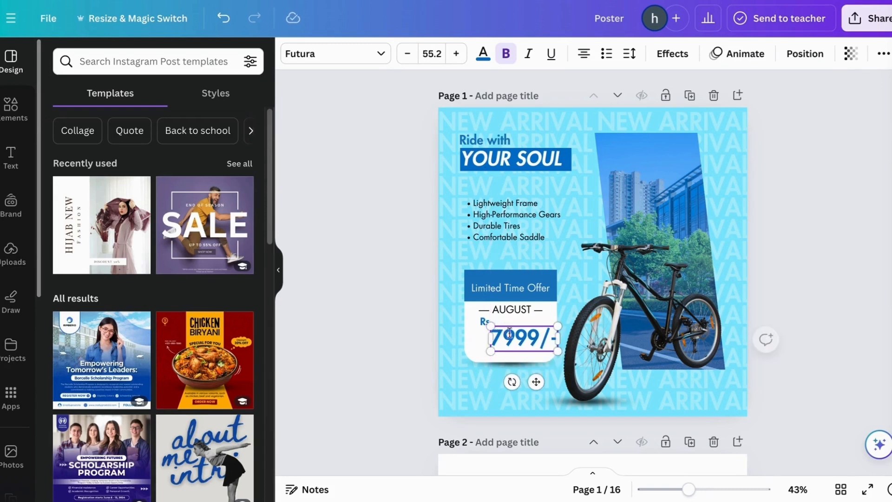
left_click_drag(558, 351, 484, 327)
left_click(772, 172)
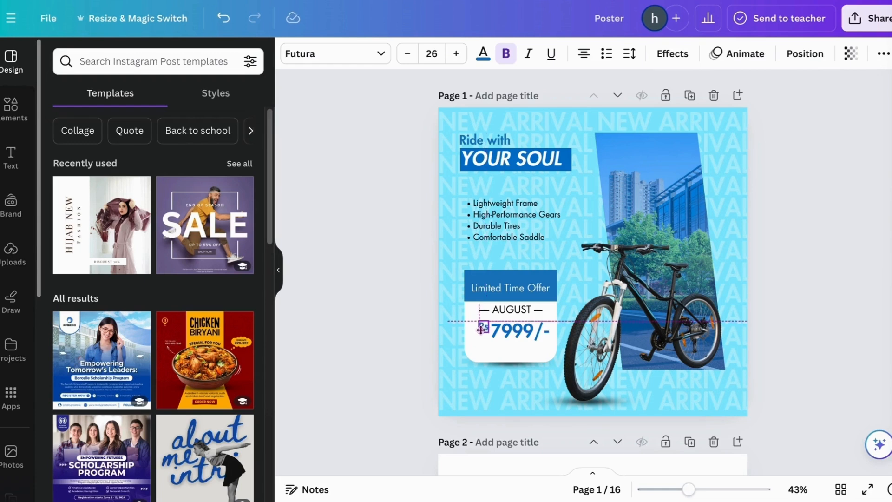
left_click(517, 340)
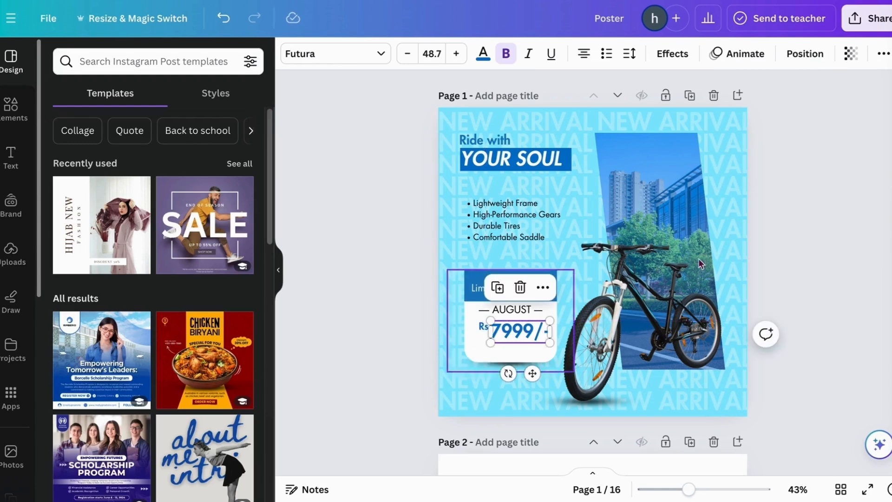
left_click(808, 221)
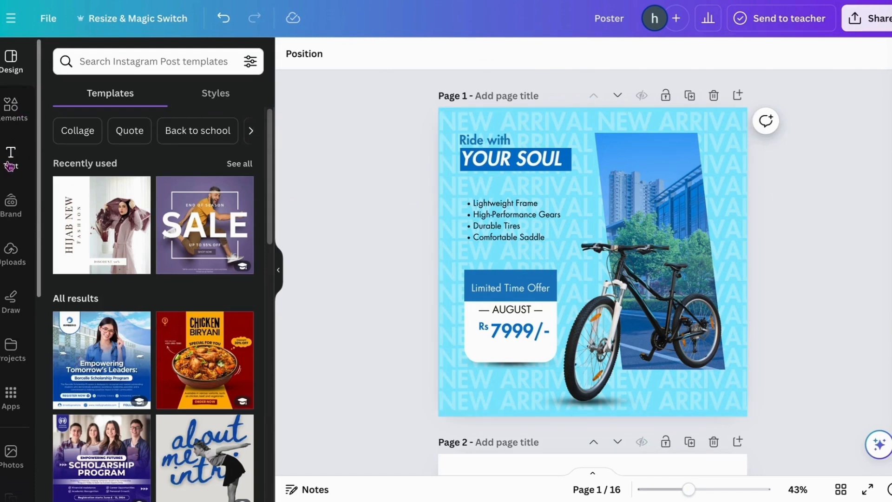
Add a rounded square shape and reshape it into a slim pill below the slanted street photo, matching the photo's right edge.
left_click(11, 107)
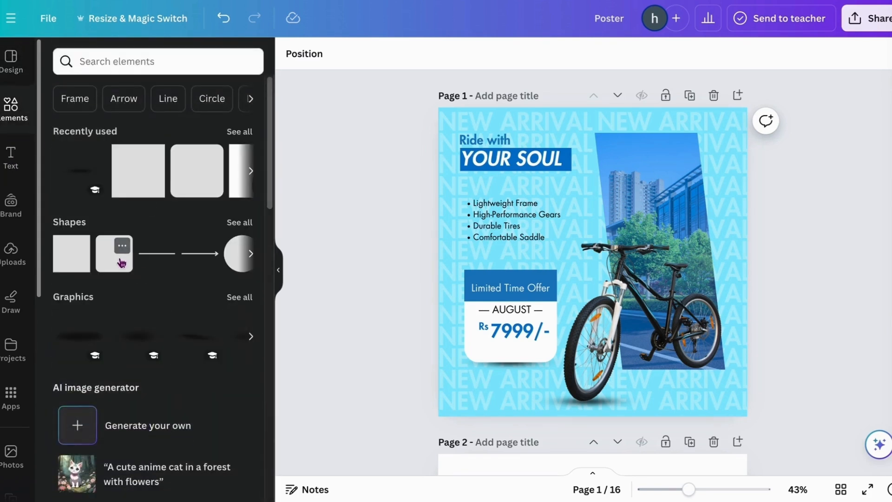
left_click(121, 263)
left_click_drag(580, 247, 657, 398)
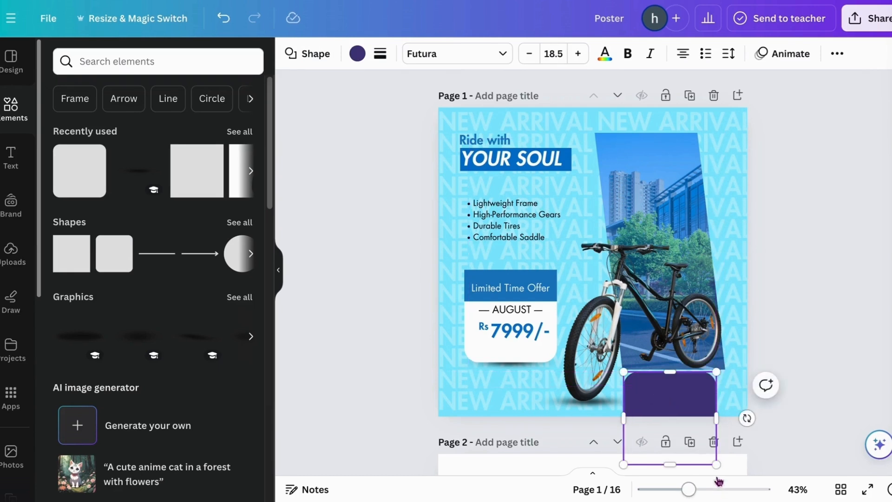
left_click_drag(716, 465, 725, 390)
left_click(792, 359)
left_click_drag(672, 392, 675, 392)
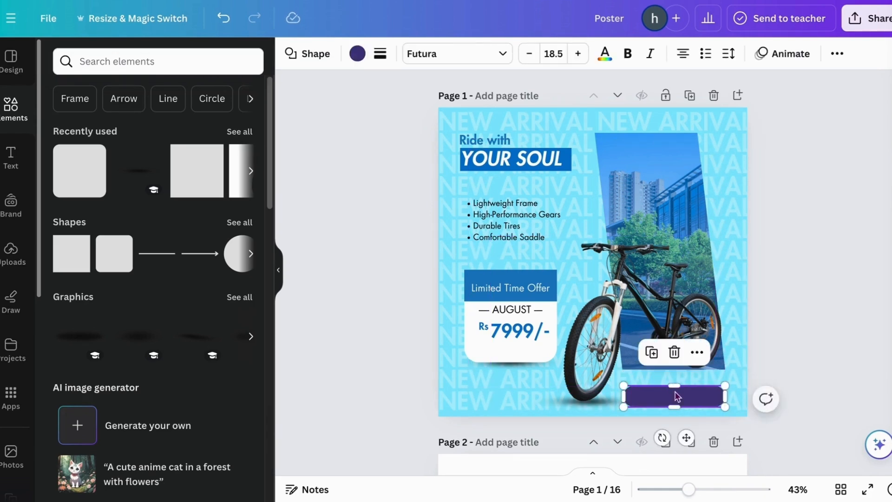
left_click(845, 327)
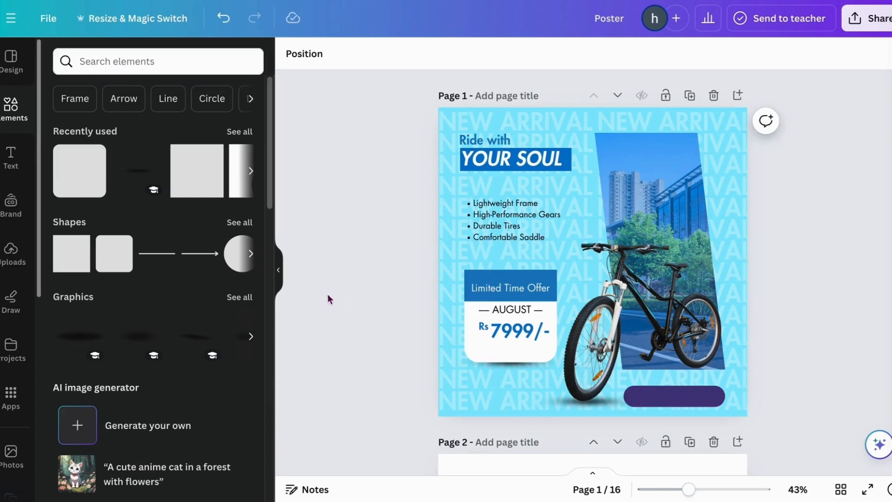
left_click(11, 153)
left_click(165, 99)
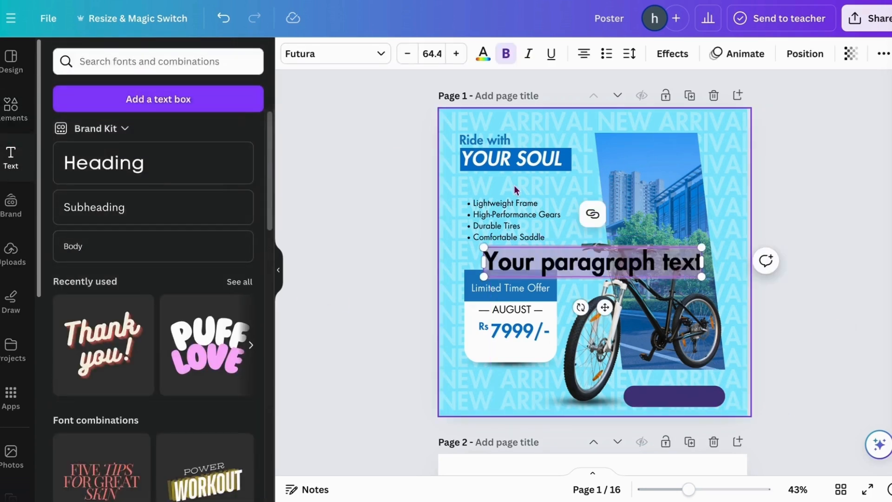
key("BackSpace")
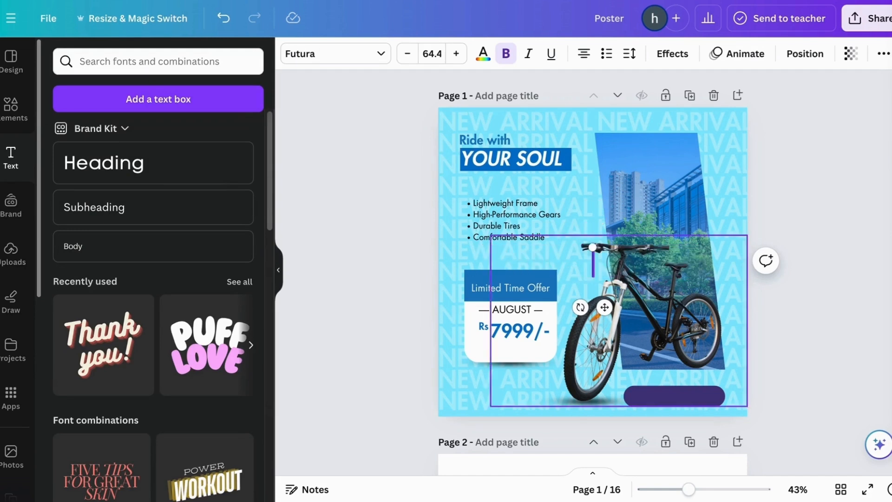
type("ww")
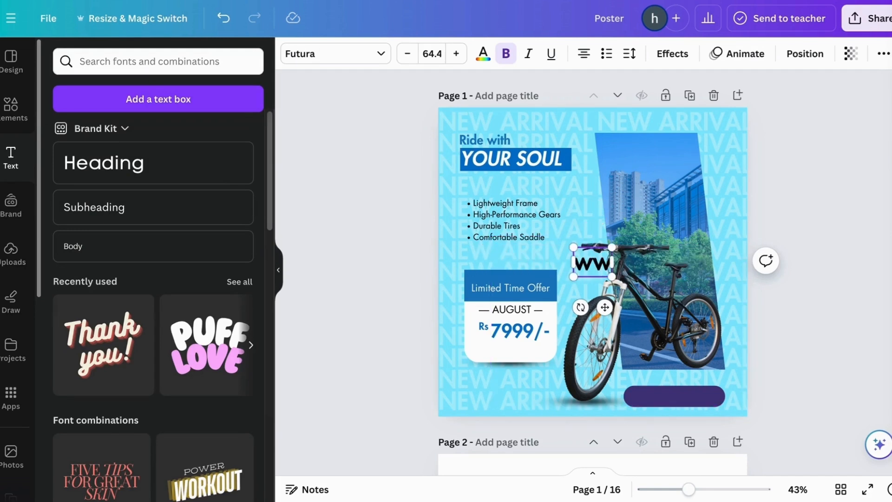
type("w.hb")
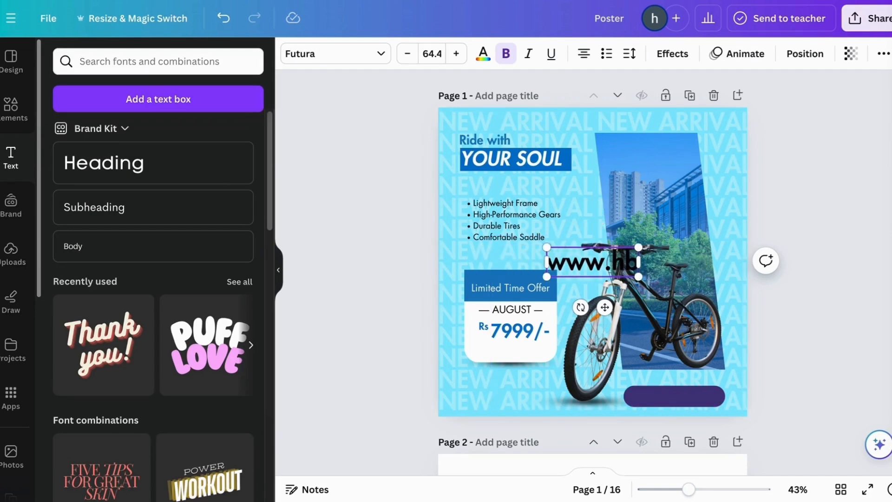
type("netage")
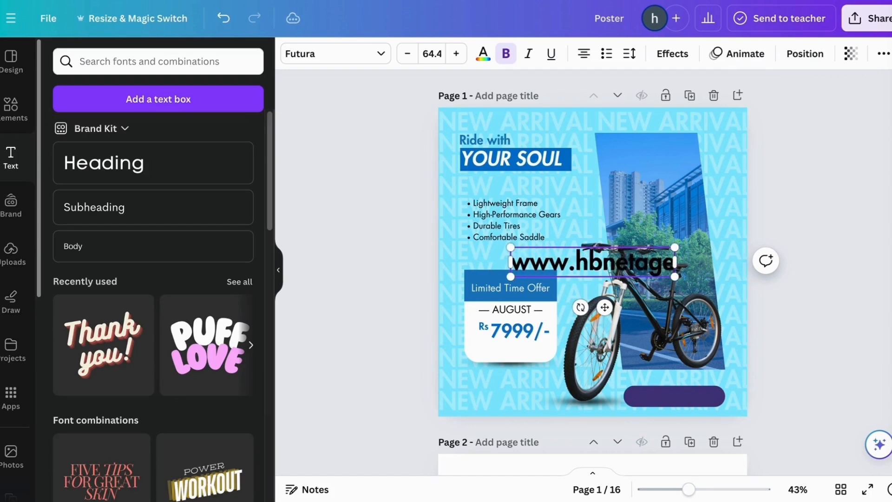
type("ncy.com")
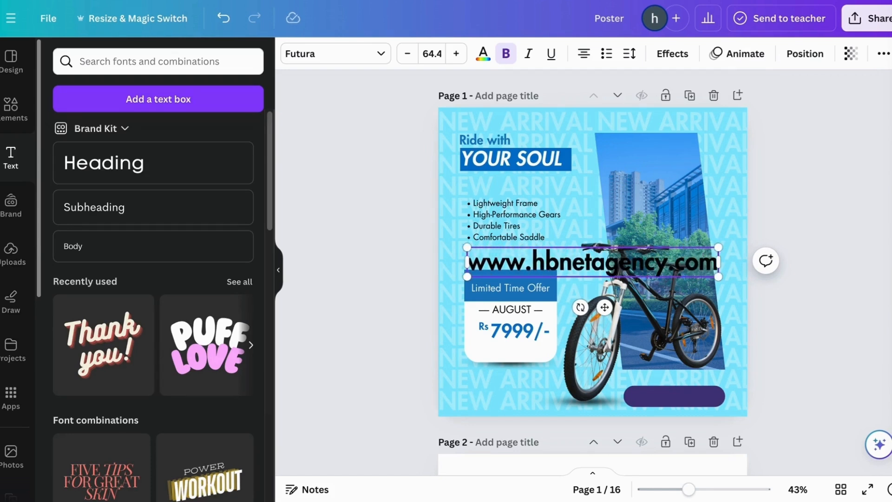
Remove bold from the web address, reduce it to size 24.1 and colour it white.
triple_click(559, 255)
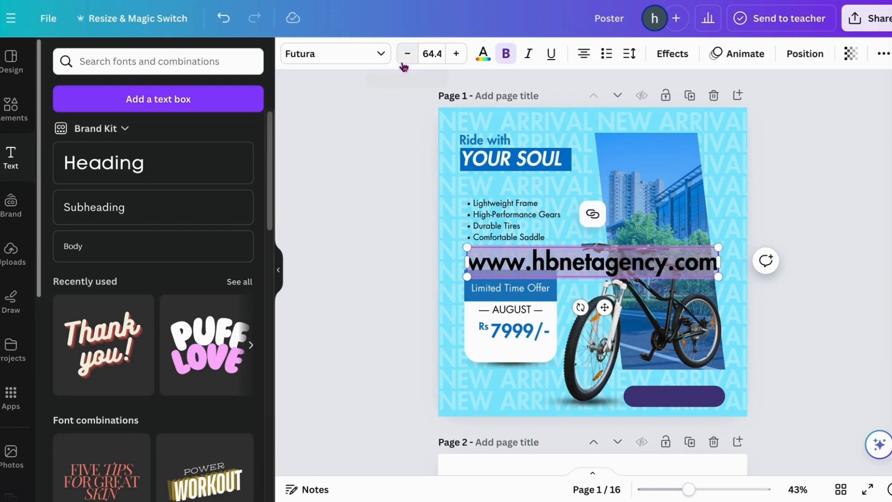
left_click(506, 54)
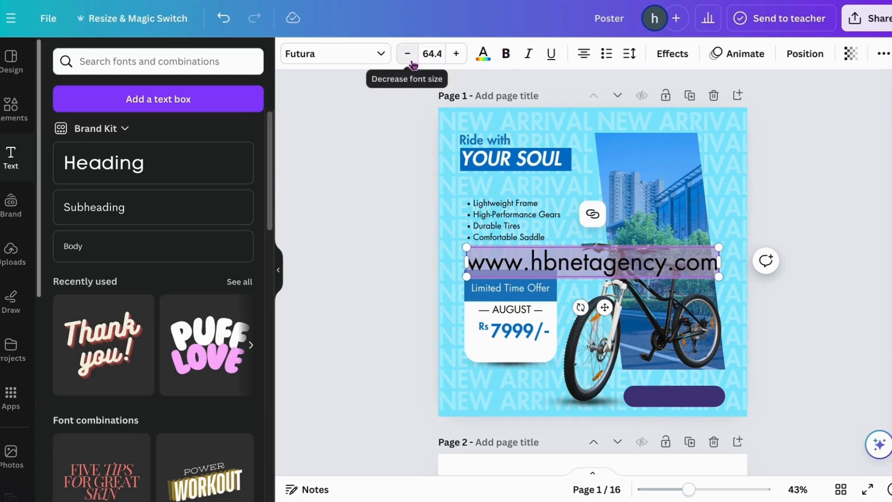
left_click_drag(719, 276, 564, 250)
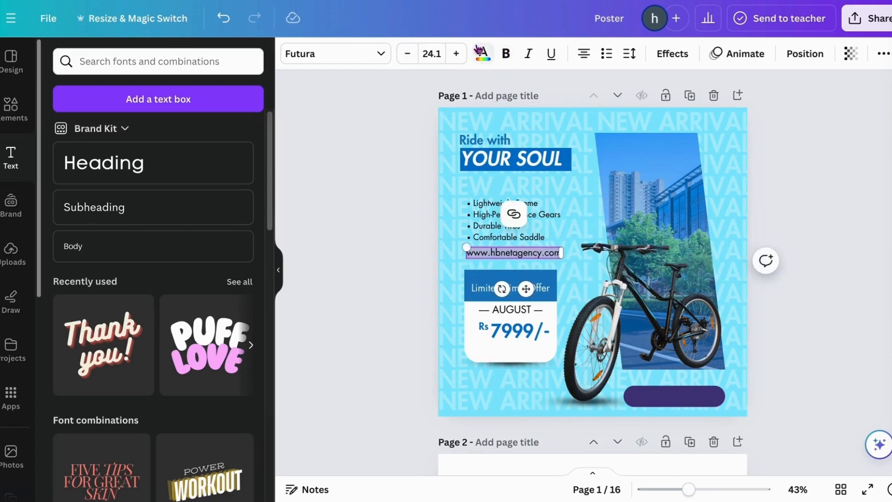
left_click(483, 53)
left_click(169, 207)
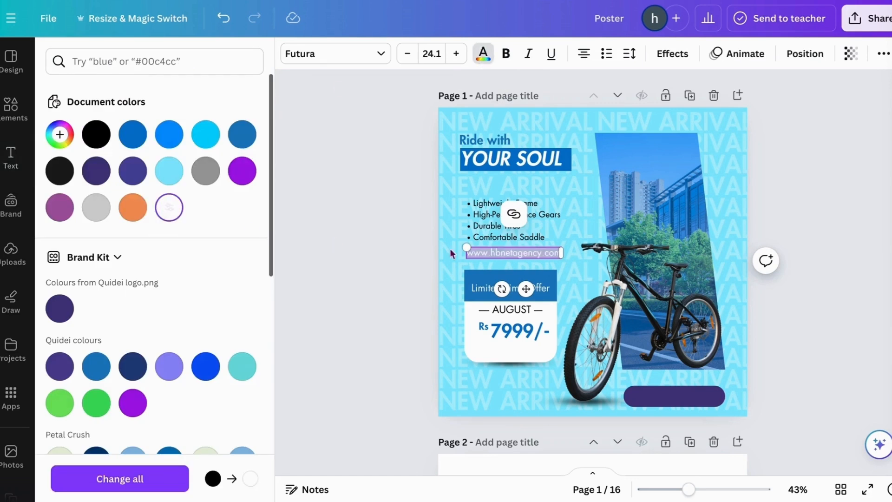
left_click(525, 251)
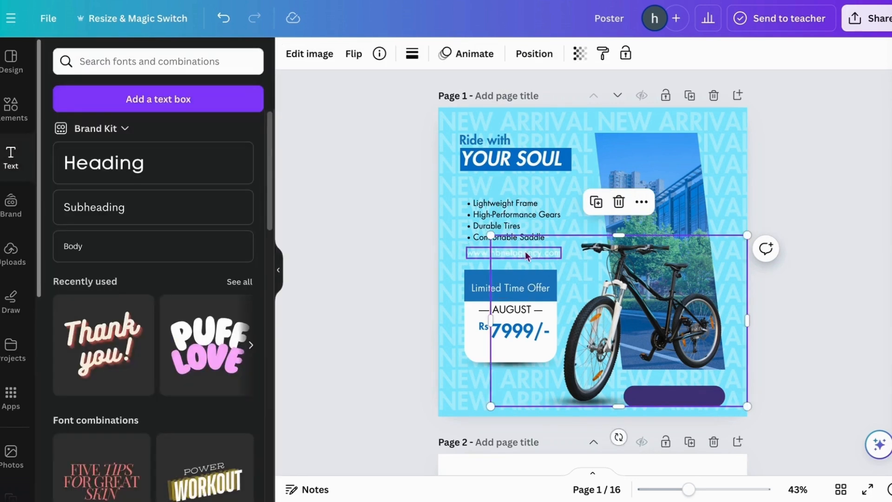
left_click_drag(525, 251, 609, 296)
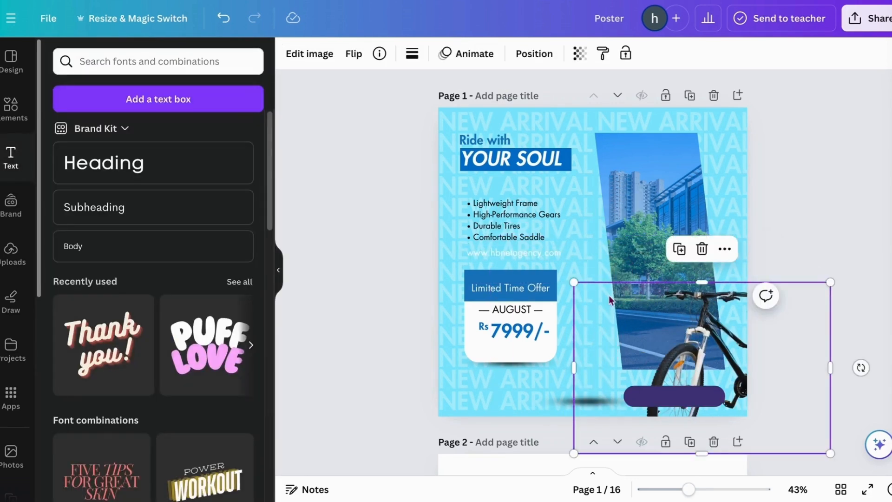
key("ctrl+z")
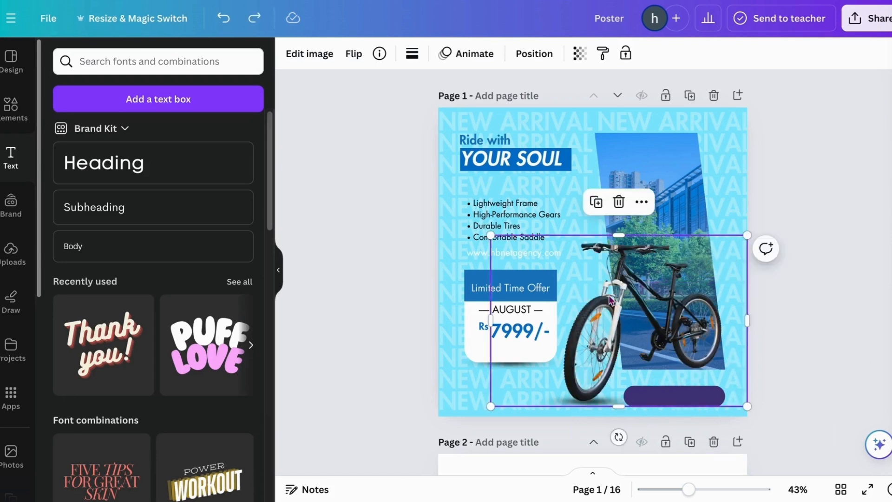
Move the white web address onto the pill shape below the photo and centre it there.
left_click(497, 253)
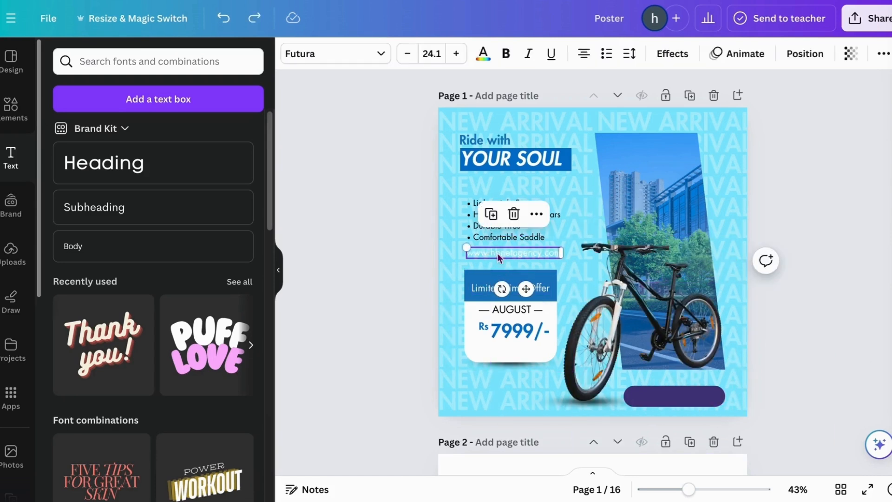
left_click_drag(498, 253, 659, 395)
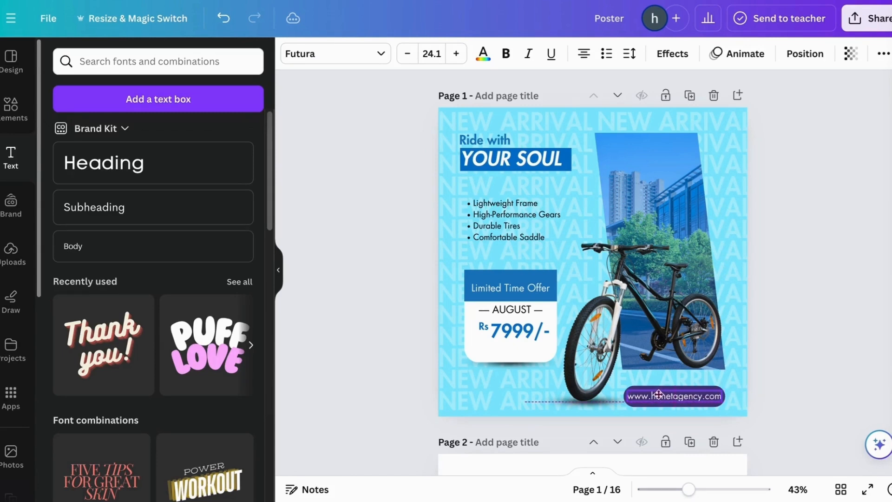
left_click(812, 328)
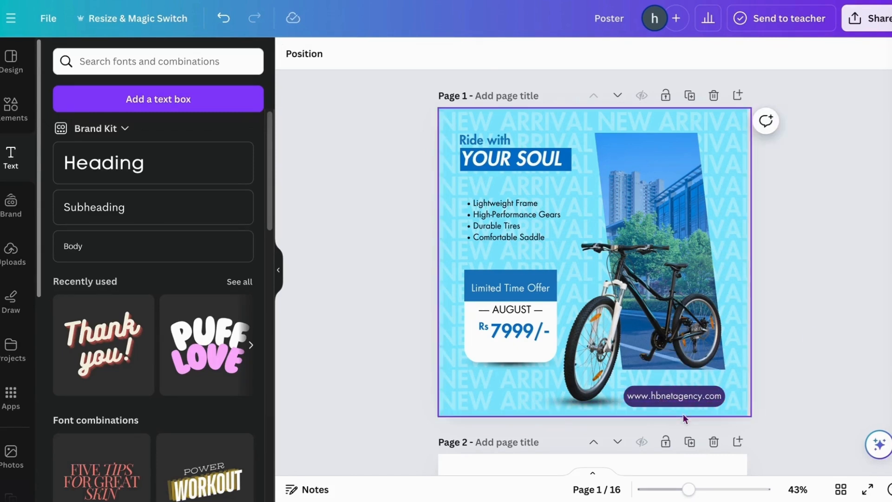
Recolour the pill behind the web address to the document's medium blue used for the price.
left_click(701, 395)
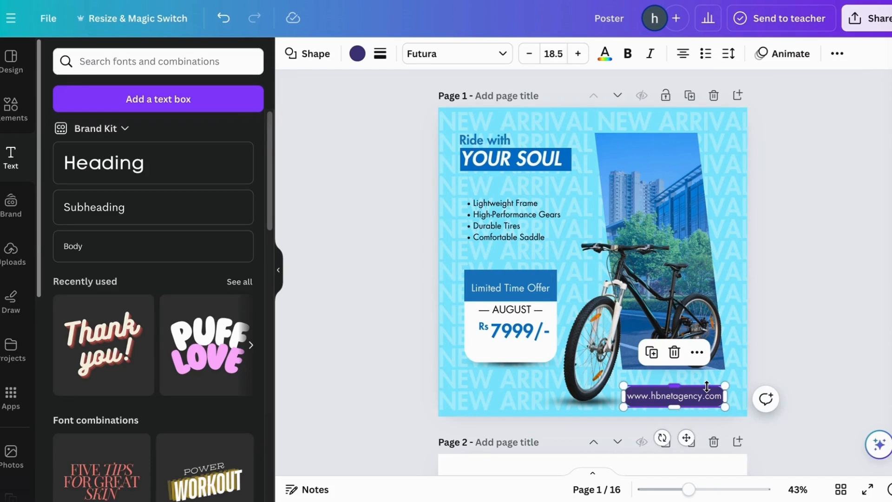
left_click(357, 55)
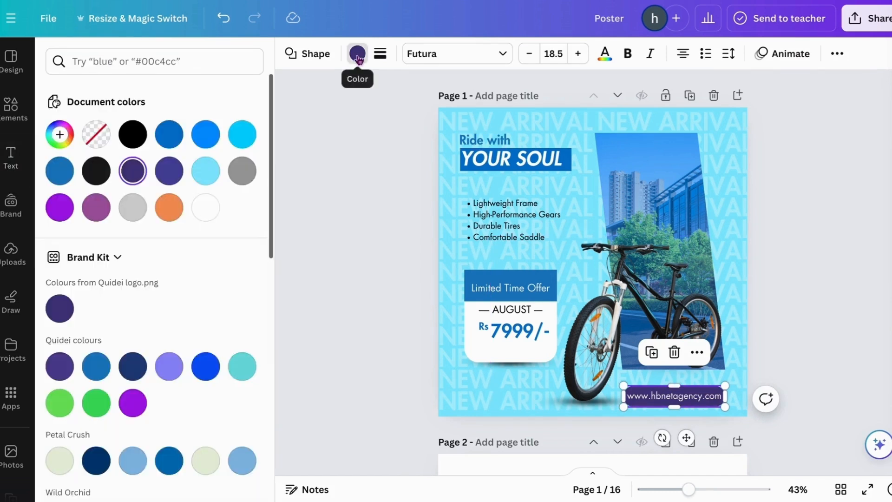
left_click(169, 135)
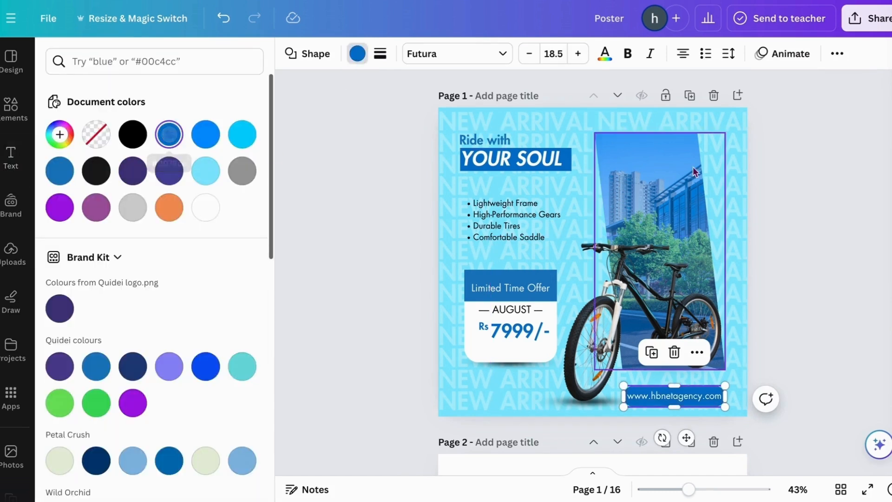
left_click(823, 169)
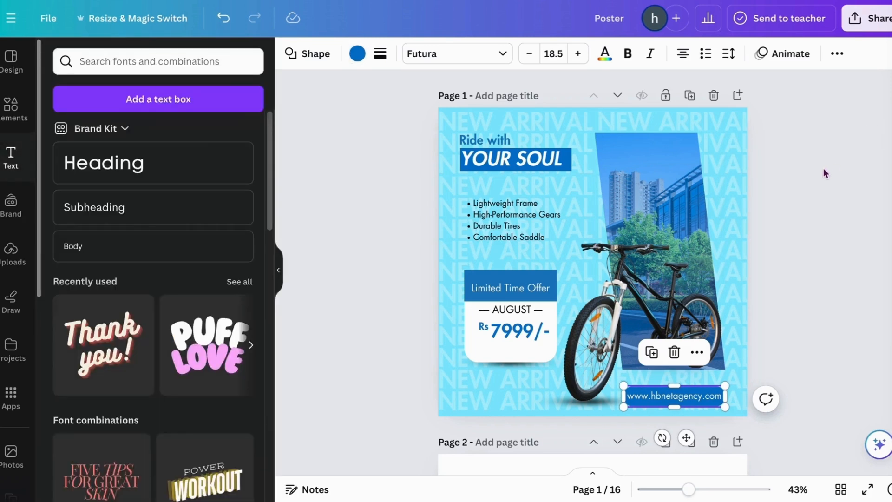
left_click(824, 169)
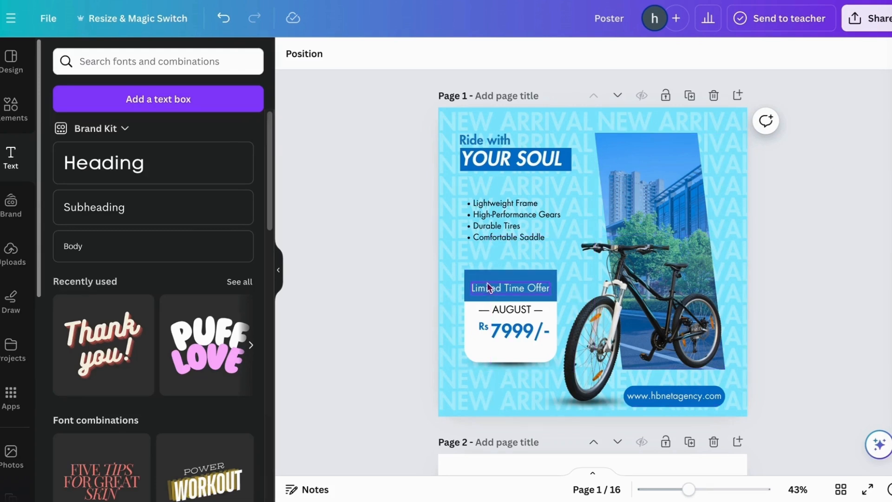
Add the ringing phone icon from the recently used recommendations, colour it blue and shrink it into the poster's lower-left corner below the price card.
left_click(11, 119)
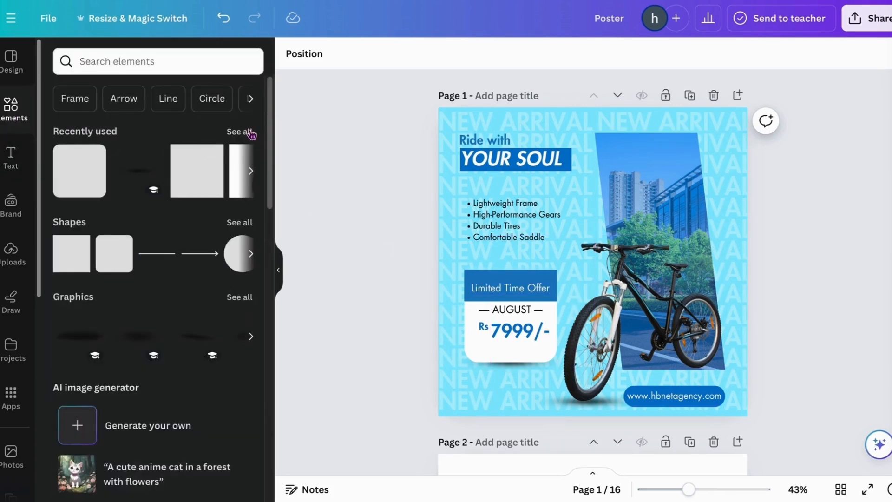
left_click(251, 134)
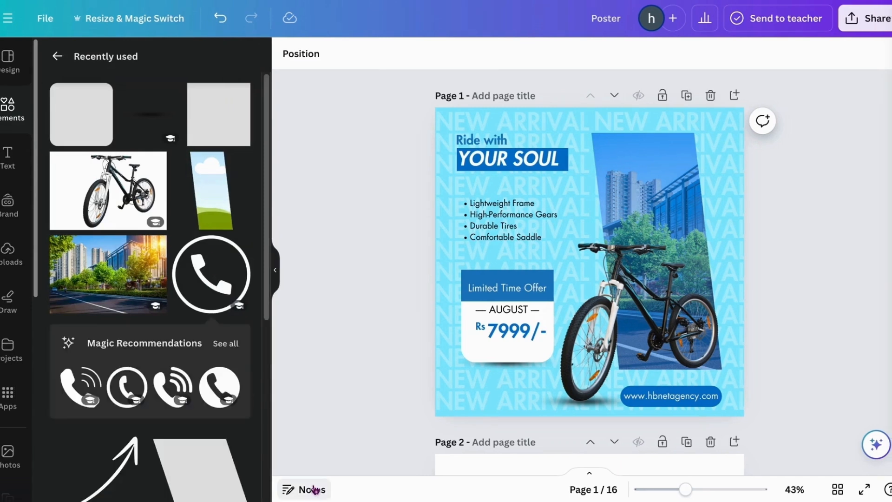
left_click(162, 384)
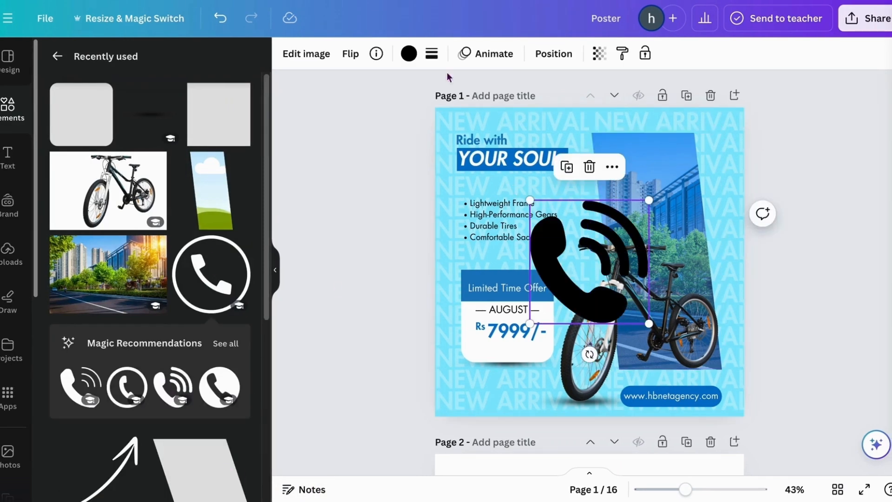
left_click(409, 55)
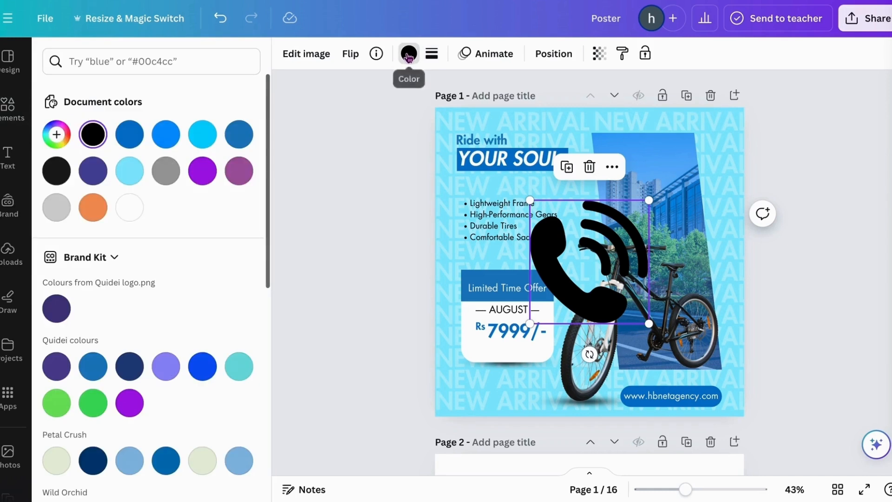
left_click(131, 136)
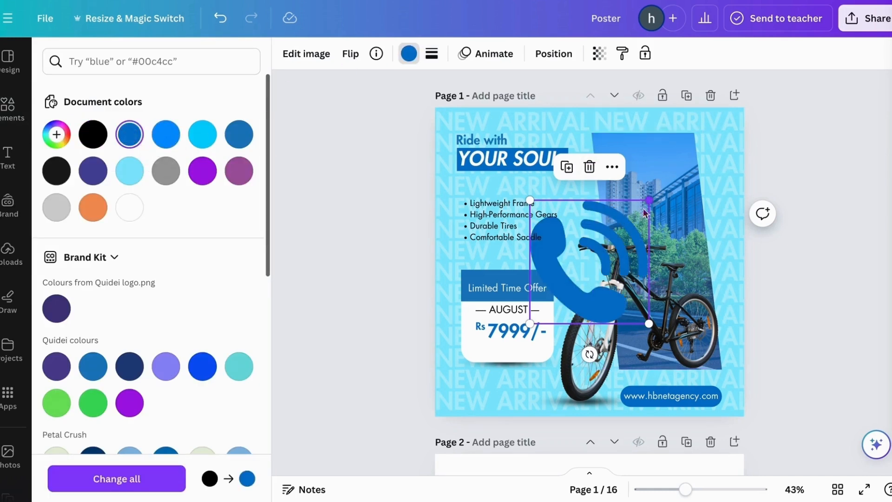
left_click_drag(649, 201, 468, 398)
left_click(515, 383)
Duplicate the web address text beside the phone icon and replace the copy's content with the contact phone number.
left_click(660, 398)
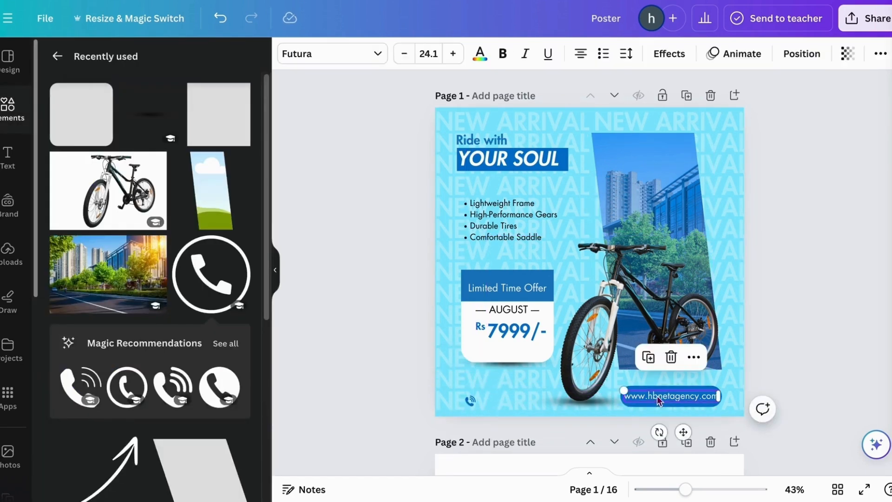
left_click_drag(664, 398, 528, 398)
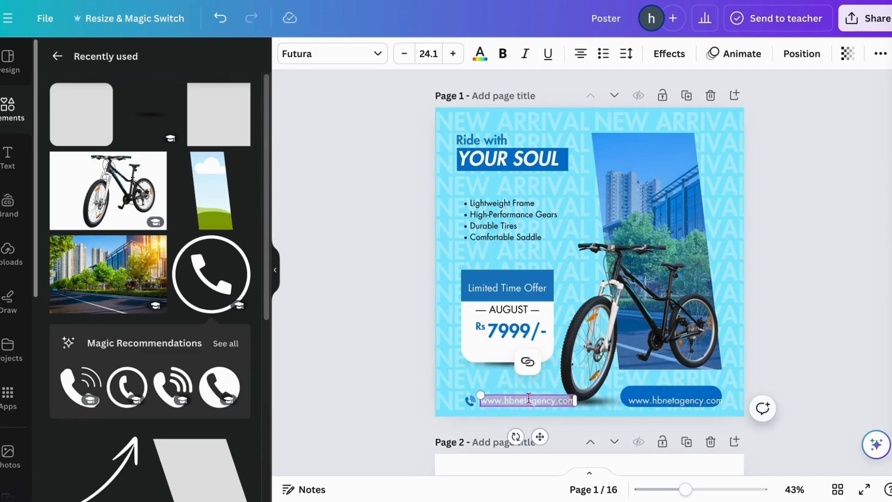
key("BackSpace")
type("+123")
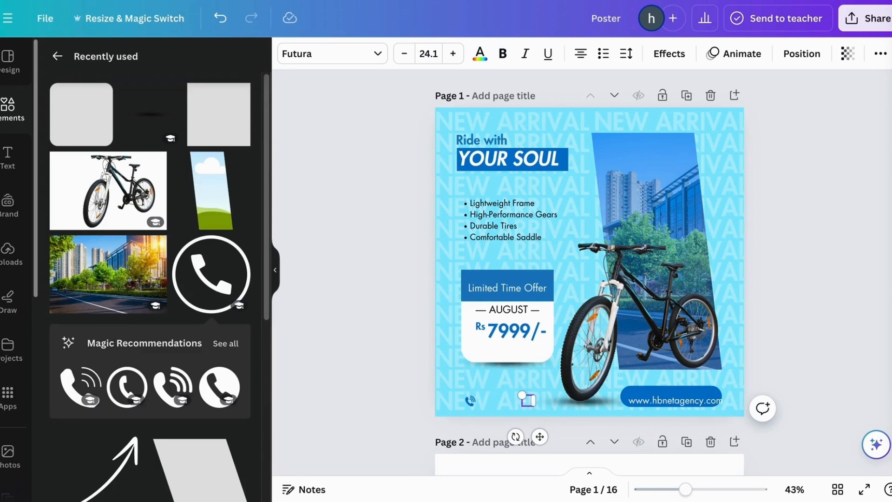
type("-456-789")
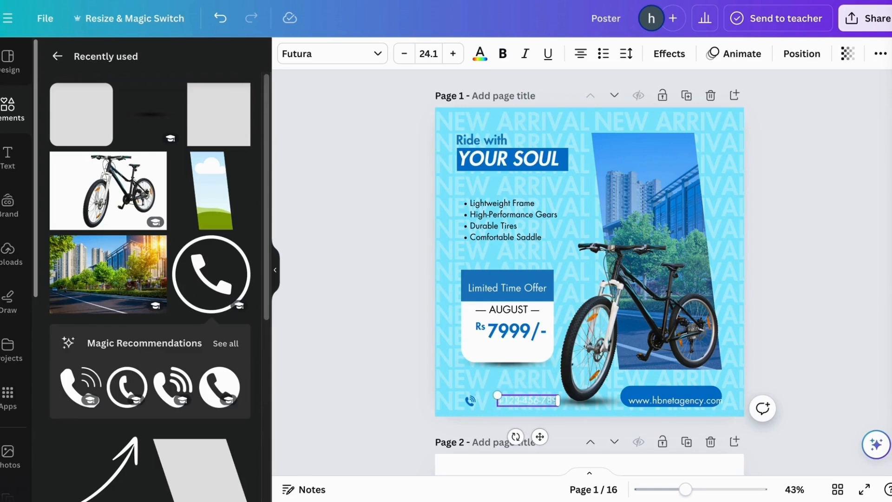
Make the phone number bold and enlarge it to size 31.1.
key("ctrl+a")
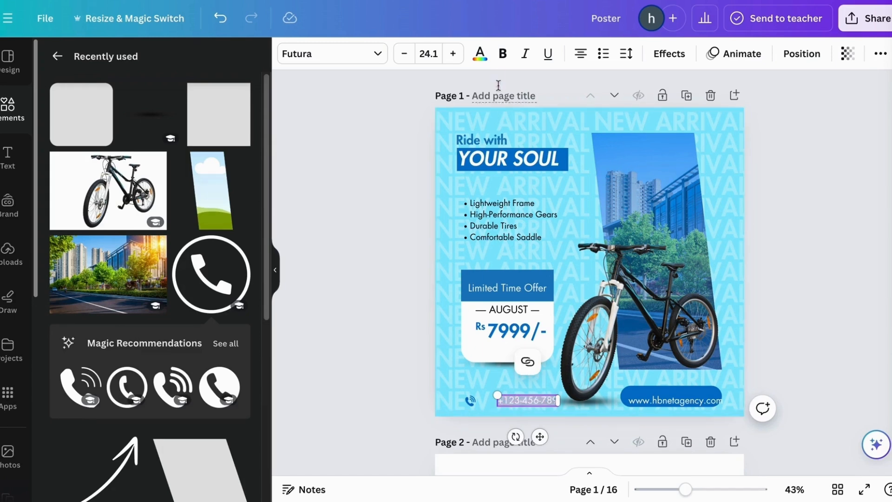
left_click(501, 55)
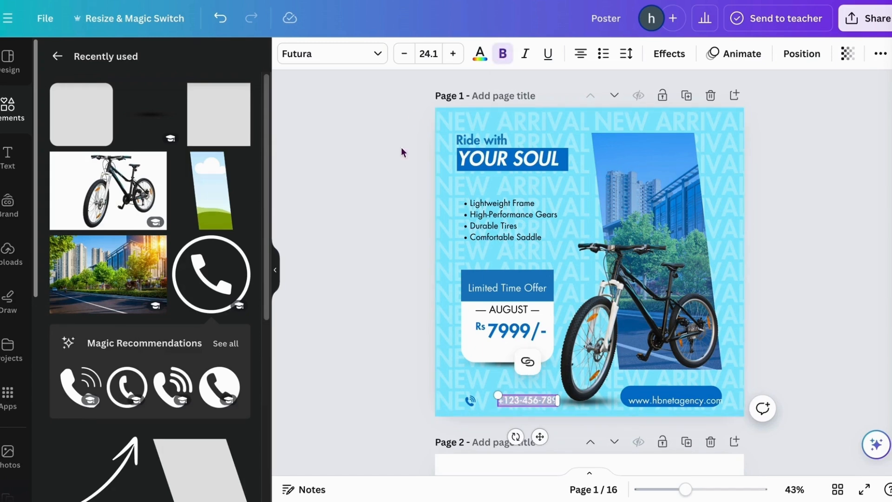
left_click(451, 52)
left_click(452, 52)
left_click(452, 52)
left_click(451, 53)
left_click(451, 52)
left_click(452, 52)
left_click(451, 52)
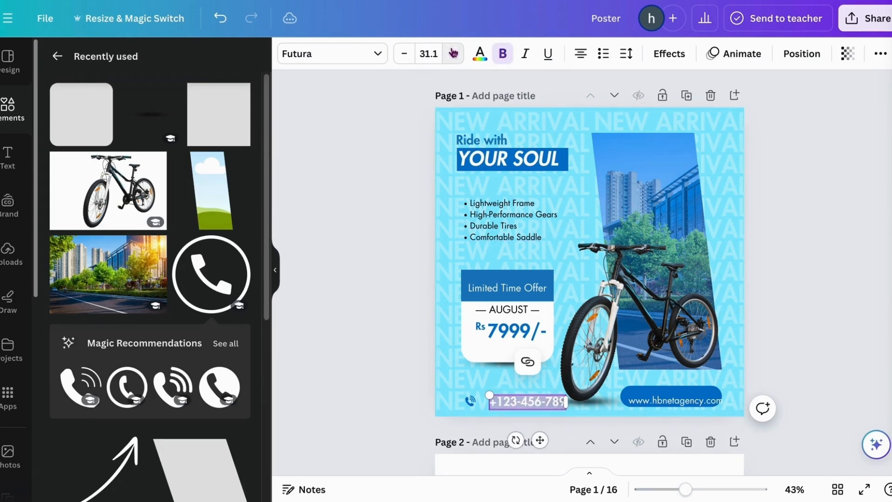
left_click(775, 196)
Recolour the phone number to the document's medium blue used for the price.
double_click(528, 400)
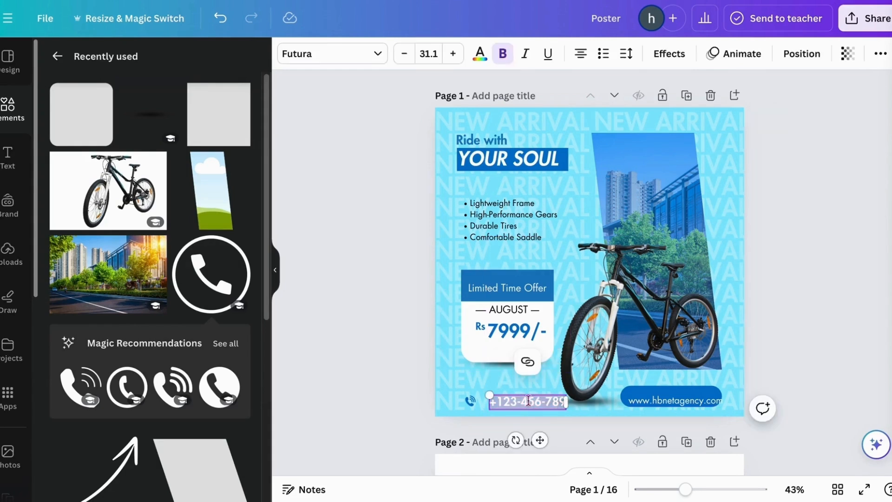
left_click(480, 53)
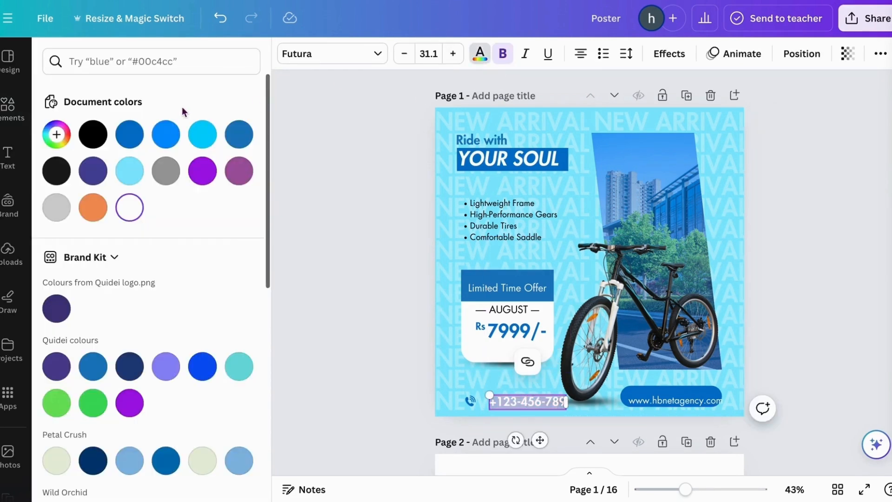
left_click(129, 134)
key("Escape")
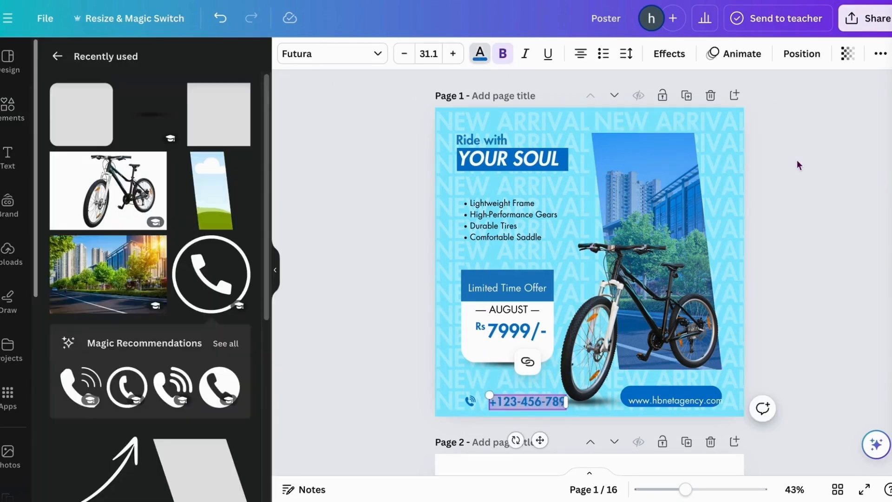
left_click(799, 165)
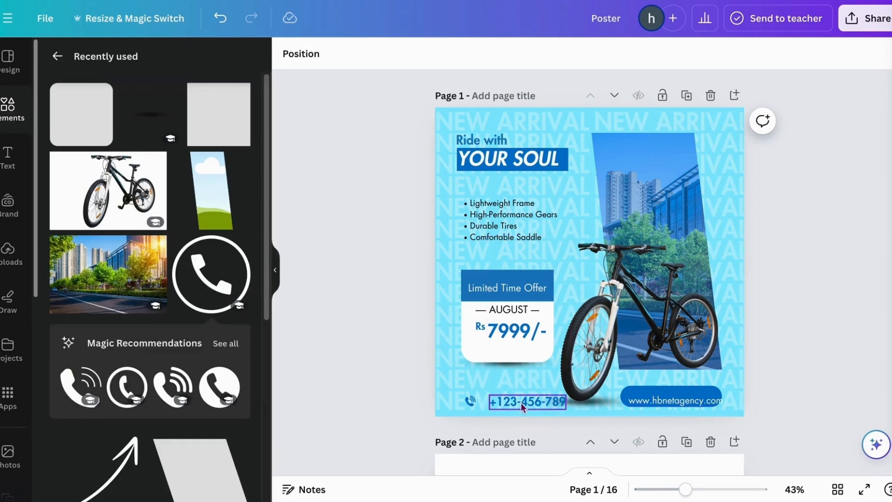
Move the phone number close beside the phone icon and align it below the price card.
left_click_drag(521, 404, 508, 398)
left_click_drag(508, 398, 508, 398)
left_click(775, 255)
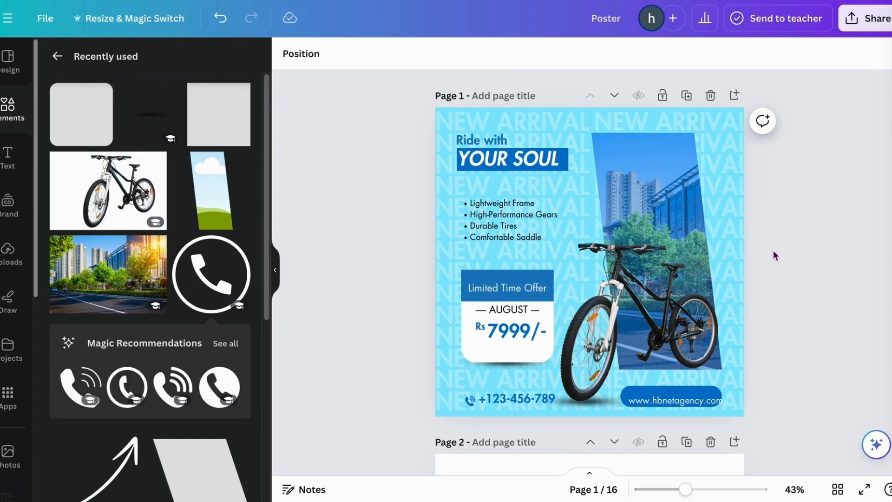
Add the curved arrow from the recently used elements between the feature list and the handlebar, and colour it black.
scroll(135, 414, "down", 2)
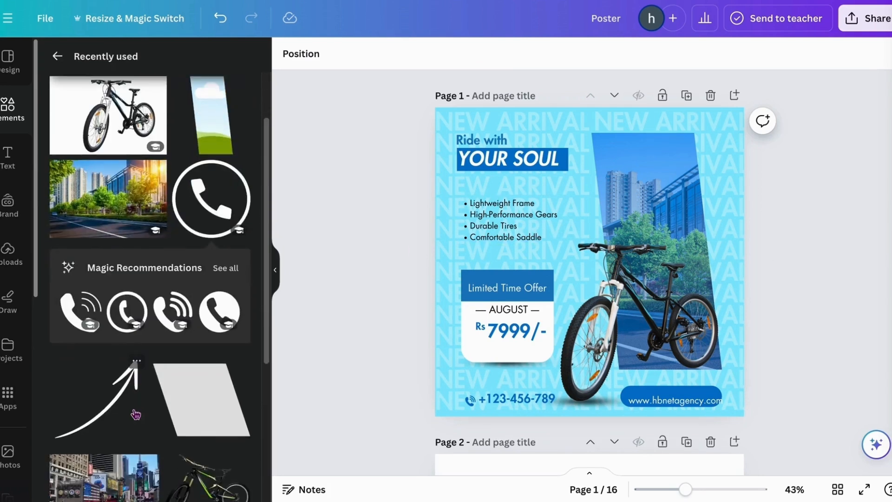
left_click(107, 410)
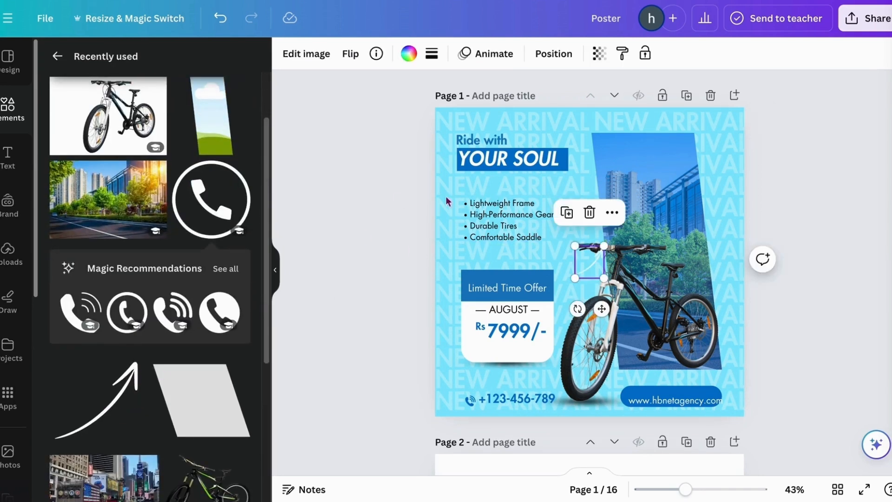
left_click_drag(595, 257, 579, 221)
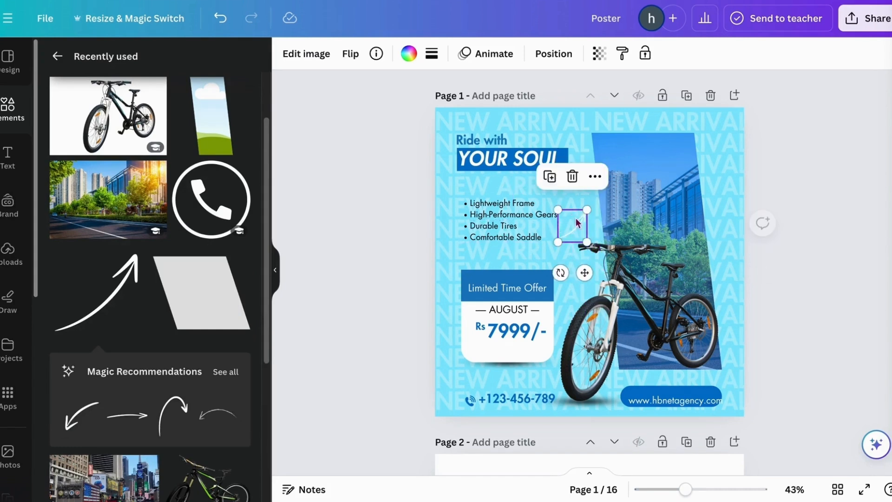
left_click(409, 53)
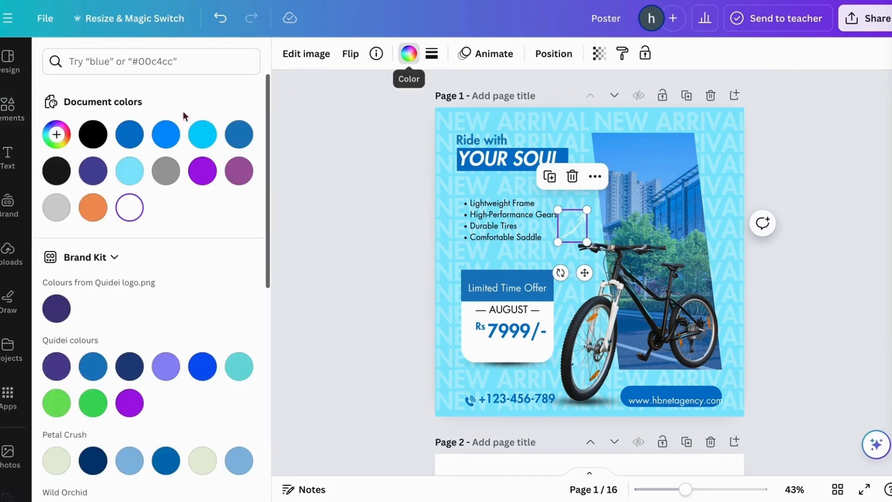
left_click(88, 136)
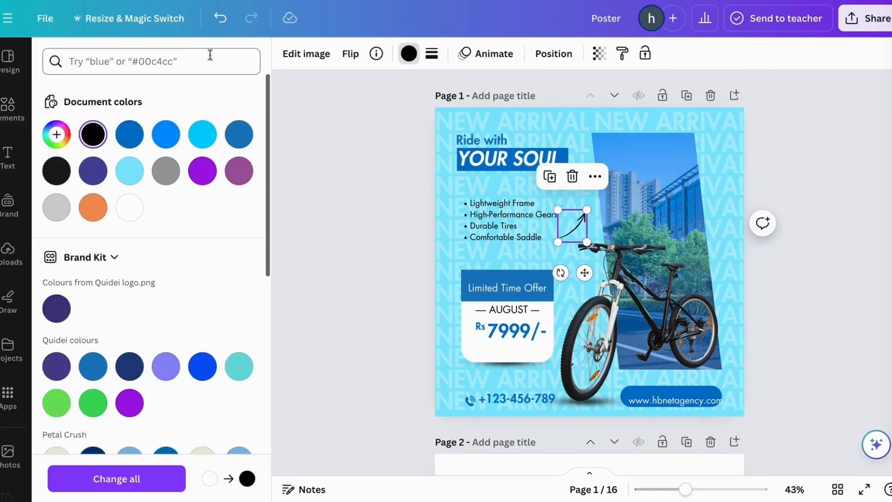
Flip the arrow vertically so it points down to the handlebar, and shrink it slightly.
left_click(351, 54)
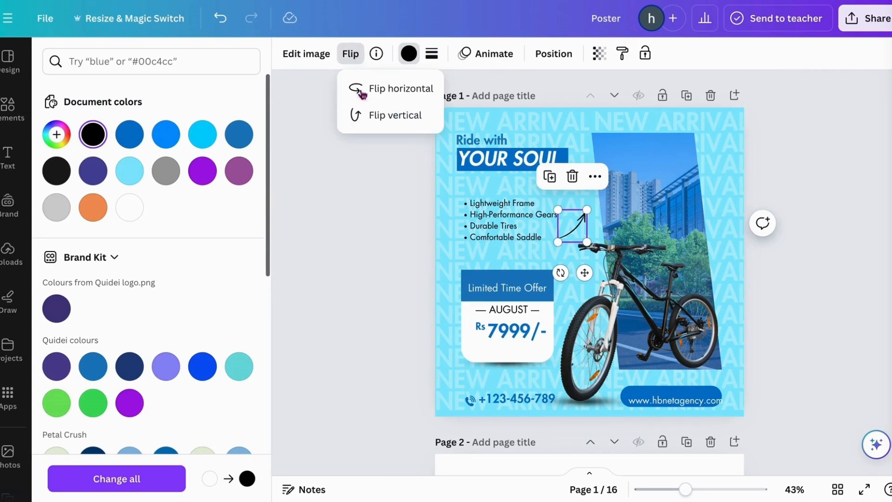
left_click(373, 116)
left_click_drag(558, 210, 568, 219)
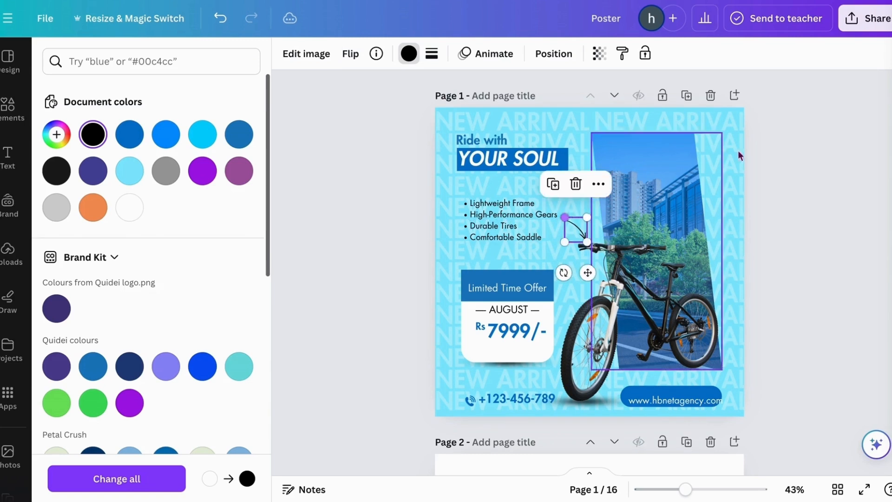
left_click(786, 146)
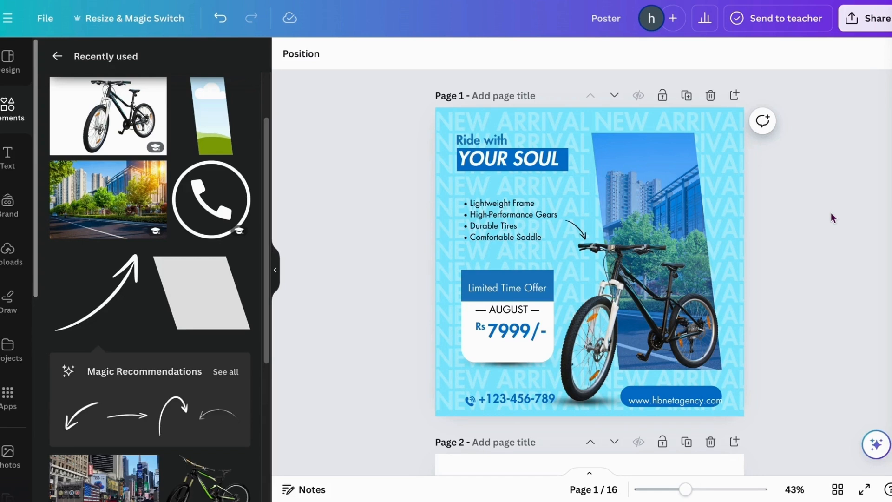
Move the white web address back to the centre of the blue pill.
left_click(667, 401)
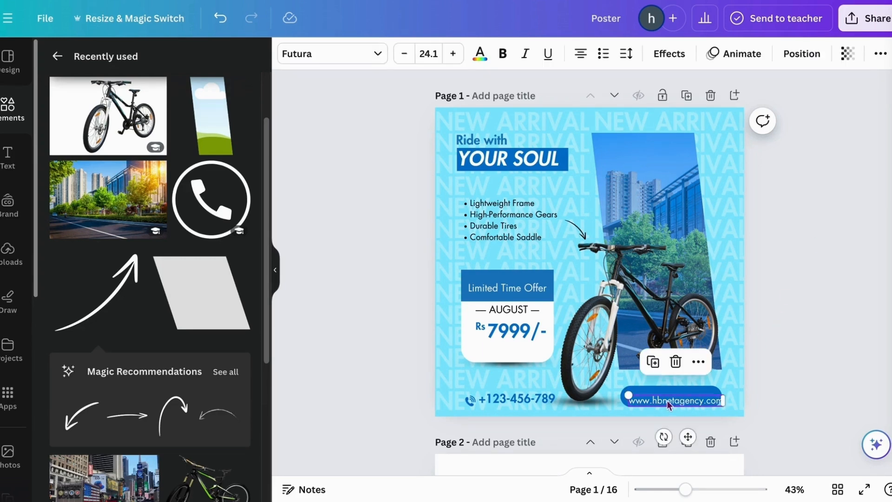
left_click_drag(667, 400, 663, 396)
left_click(776, 343)
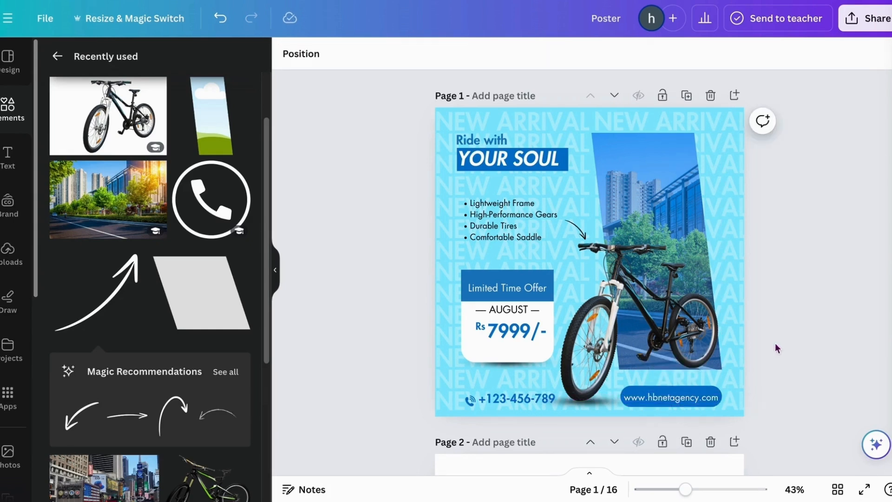
double_click(687, 393)
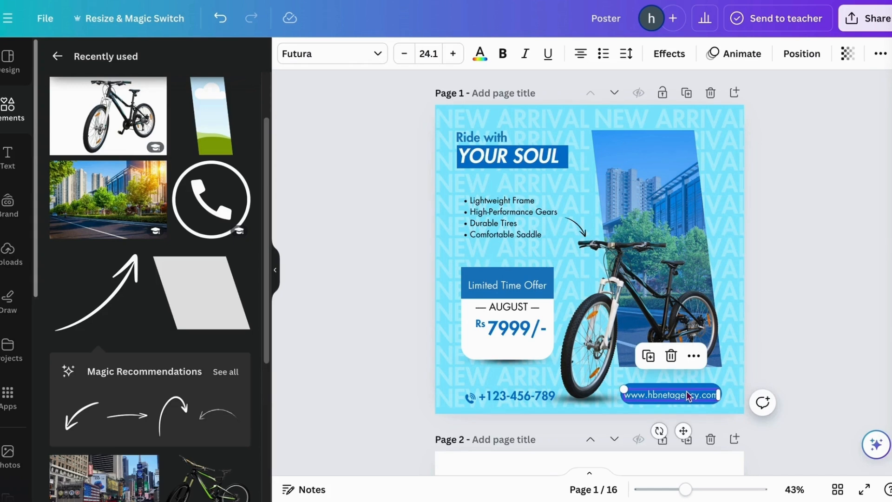
left_click(830, 324)
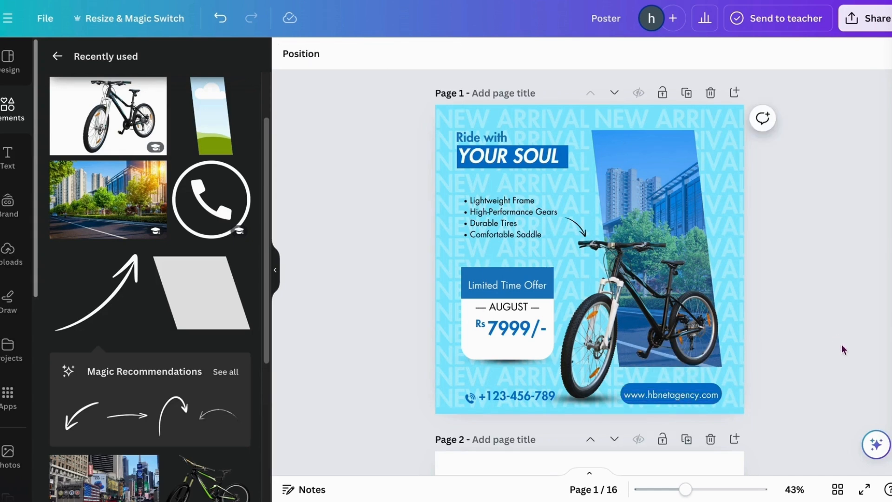
Copy the black logo from page 2 onto page 1 and place it in the poster's upper-right corner.
scroll(841, 345, "down", 2)
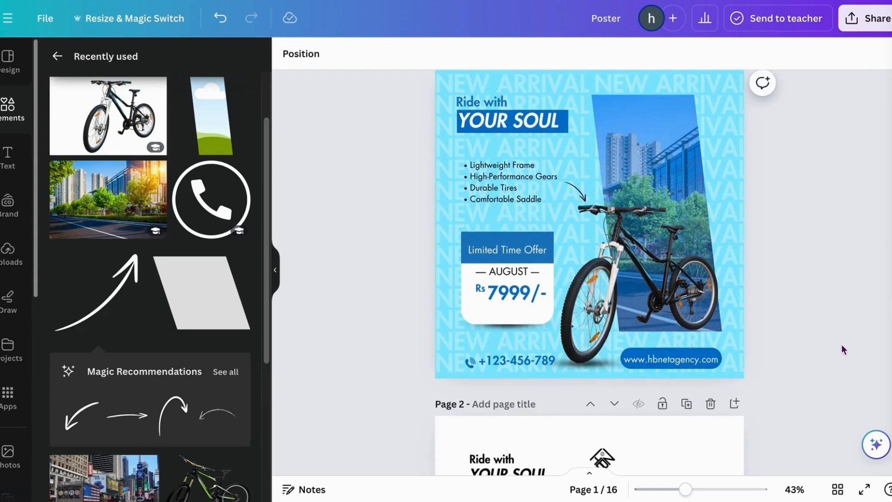
left_click(600, 442)
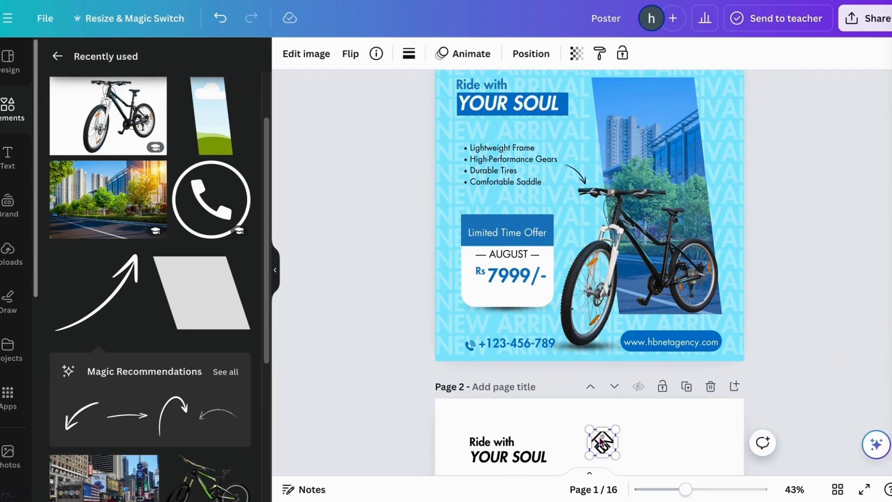
scroll(784, 321, "up", 2)
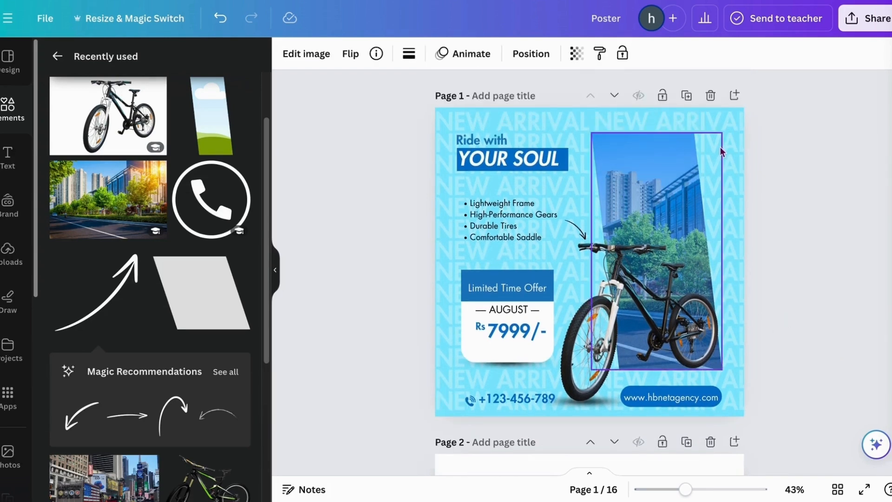
key("ctrl+v")
left_click_drag(597, 153, 712, 126)
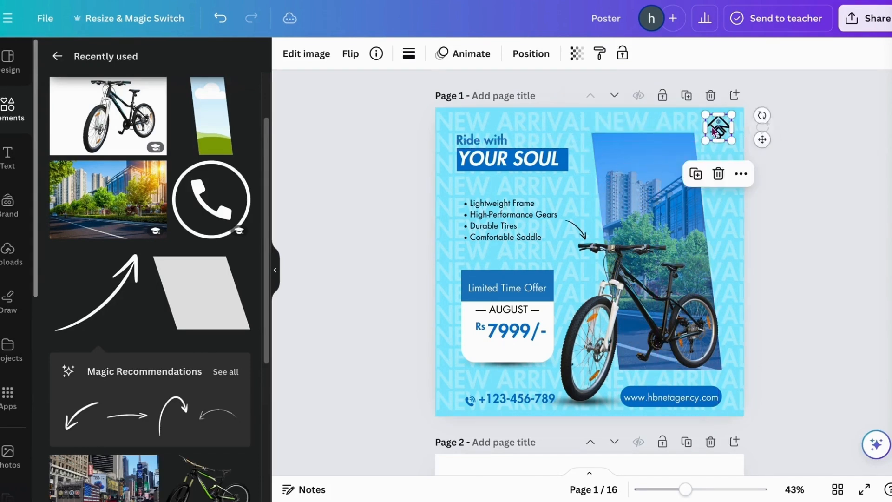
left_click(819, 207)
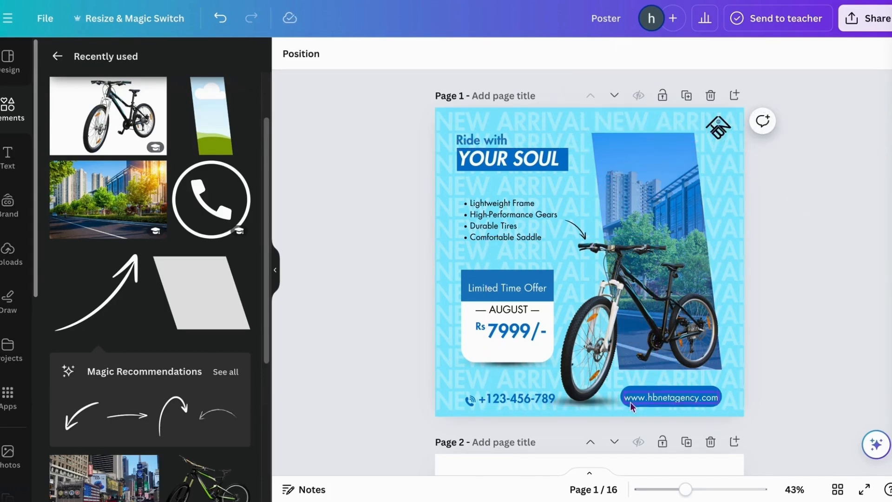
Nudge the web address to fine-tune its alignment on the blue pill.
left_click(647, 399)
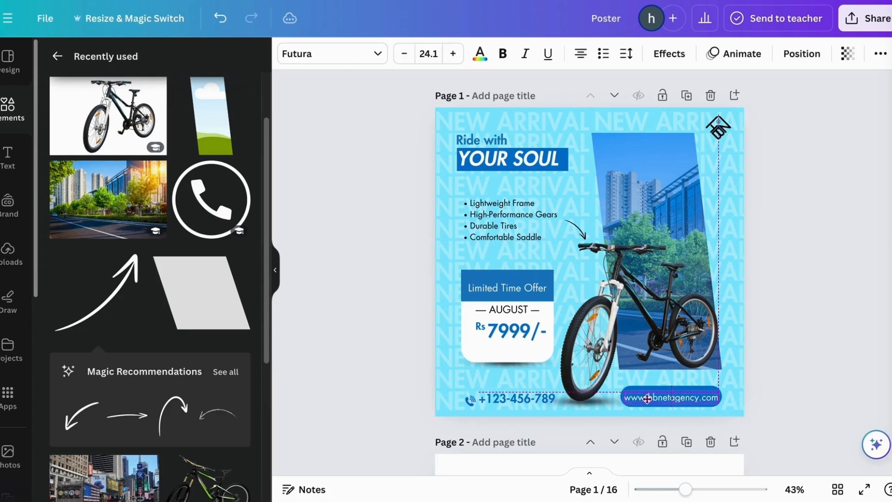
left_click_drag(647, 399, 647, 398)
left_click(820, 329)
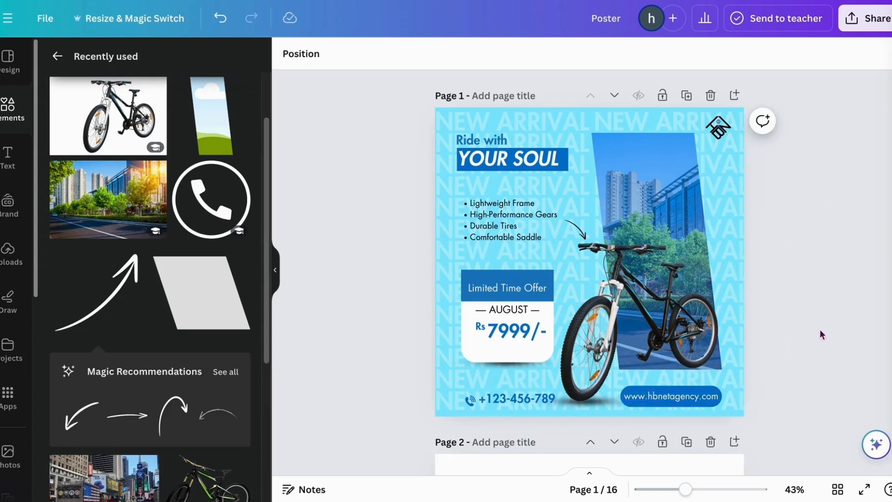